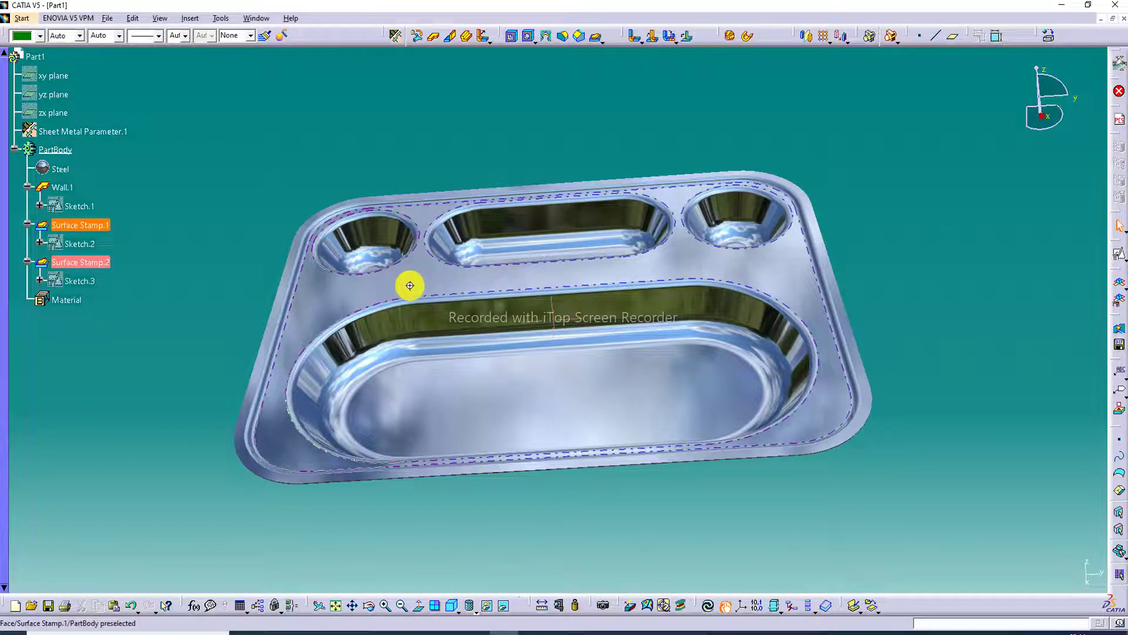
- Examine the finished compartment tray from above, the side and below to review its rim and stamped recesses
middle_click_drag(405, 282, 457, 116)
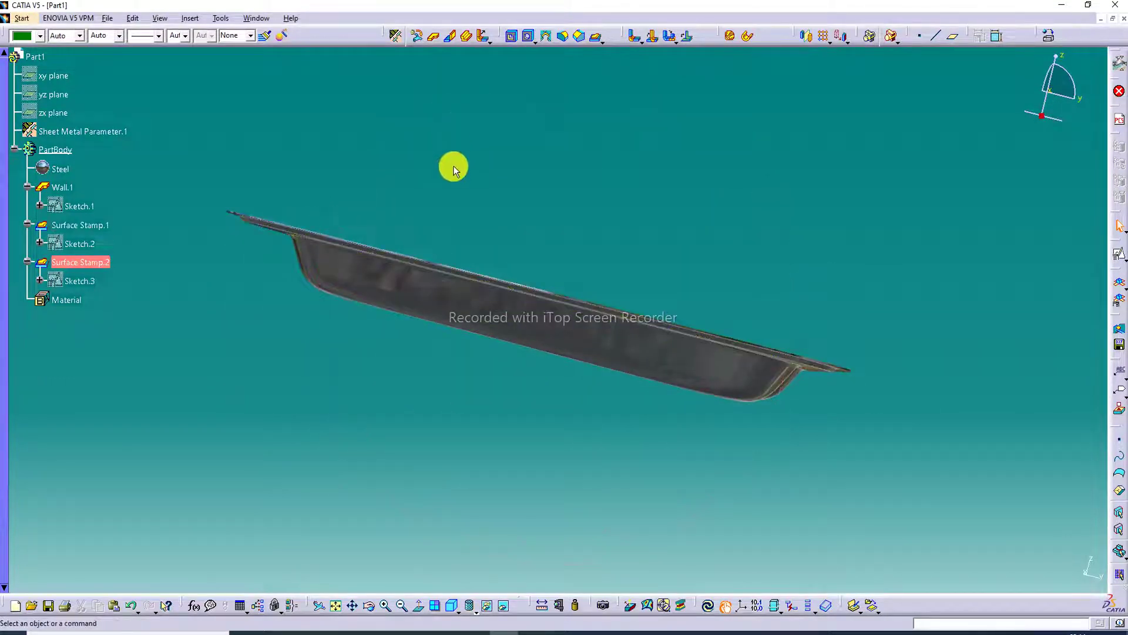
mouse_move(453, 171)
middle_mouse_down()
mouse_move(445, 318)
mouse_move(486, 188)
mouse_move(549, 86)
mouse_move(499, 204)
mouse_move(464, 251)
middle_mouse_up()
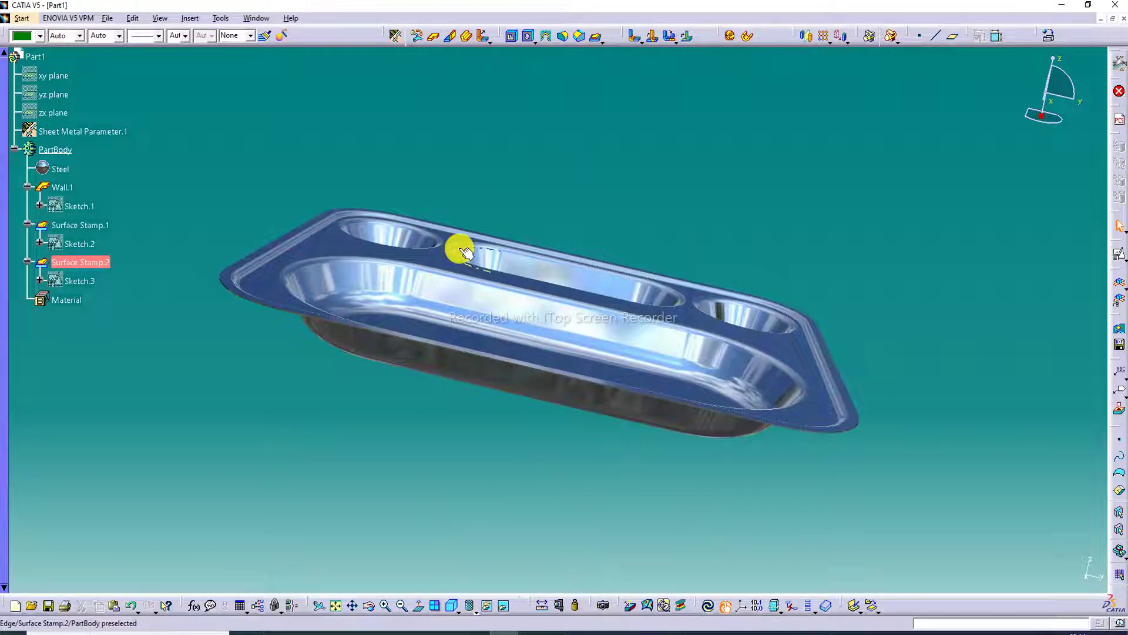
middle_click_drag(575, 363, 479, 373)
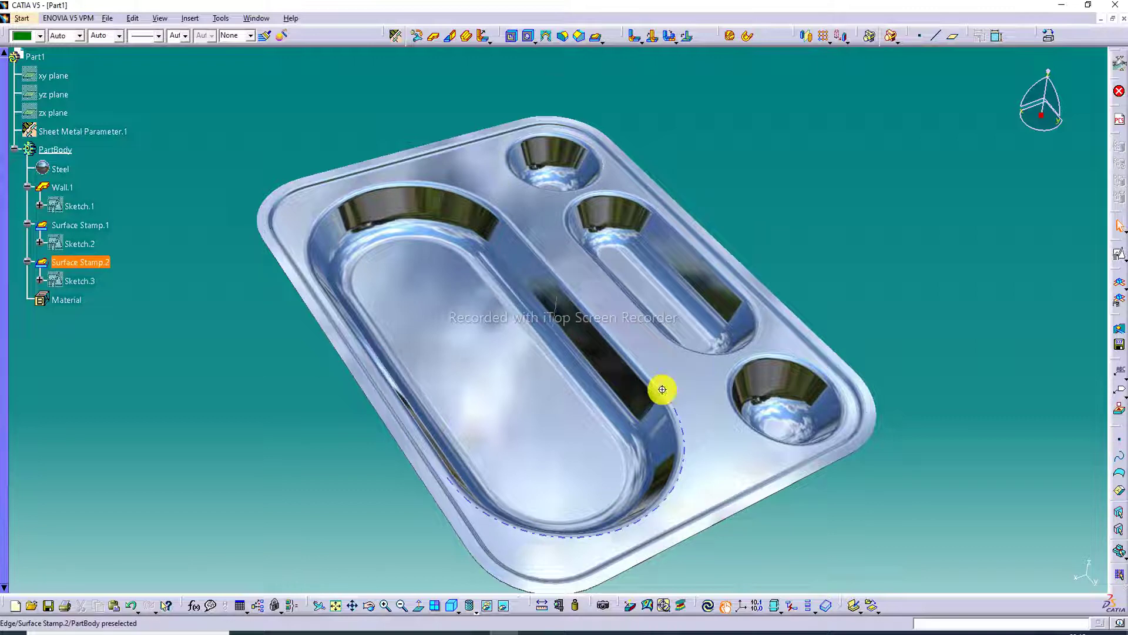
middle_click_drag(662, 390, 858, 335)
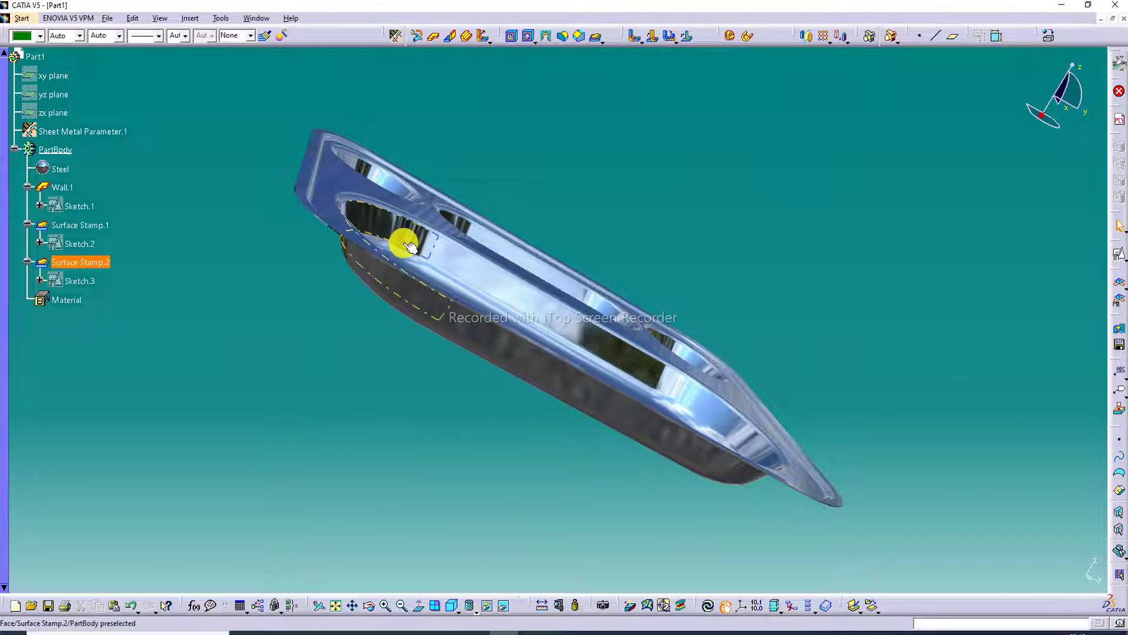
middle_click_drag(410, 247, 373, 277)
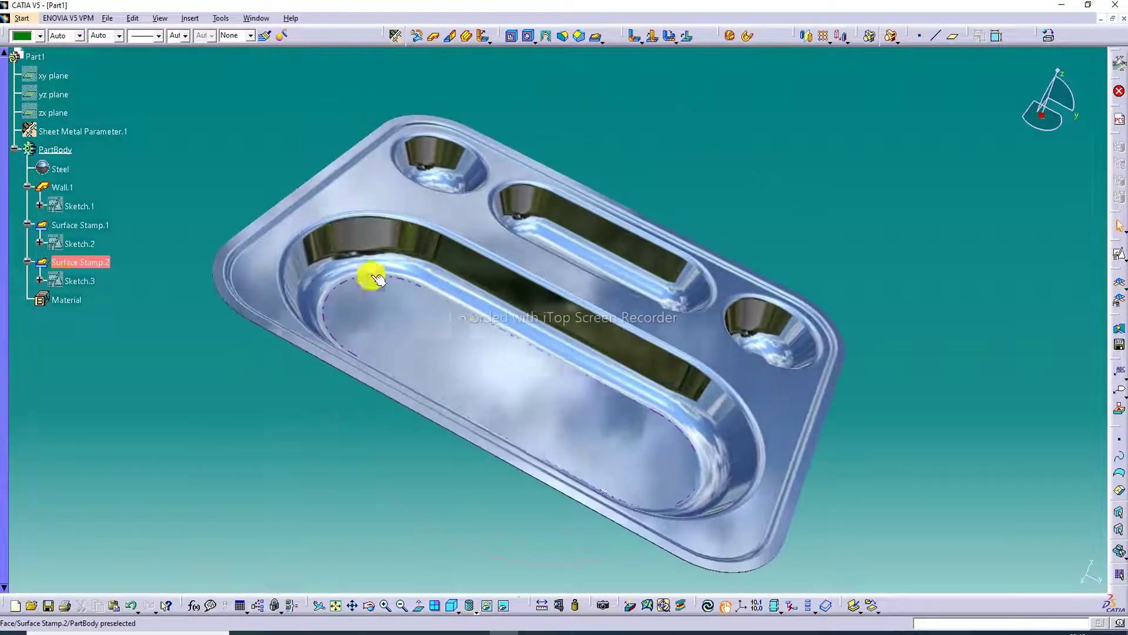
middle_click_drag(479, 356, 435, 234)
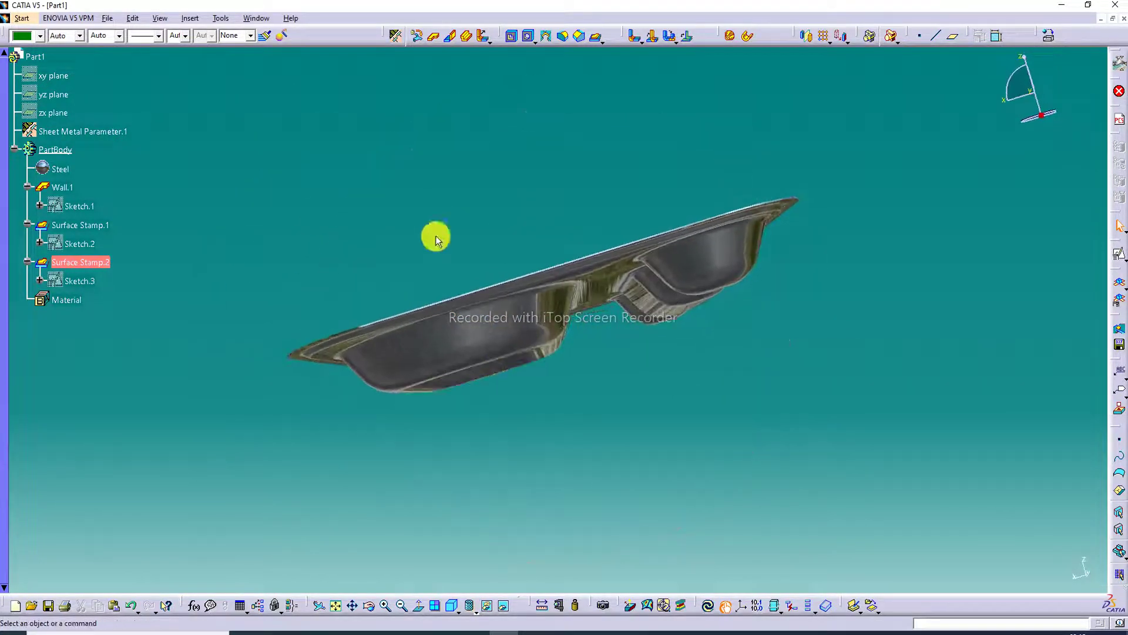
middle_click_drag(680, 214, 663, 411)
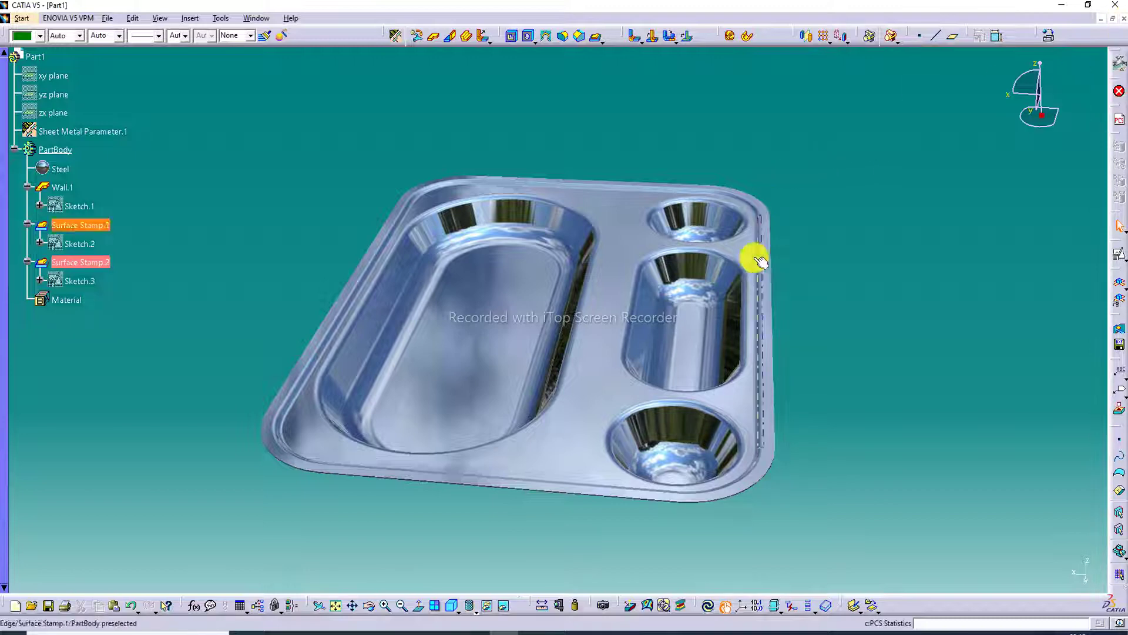
middle_click_drag(761, 286, 693, 358)
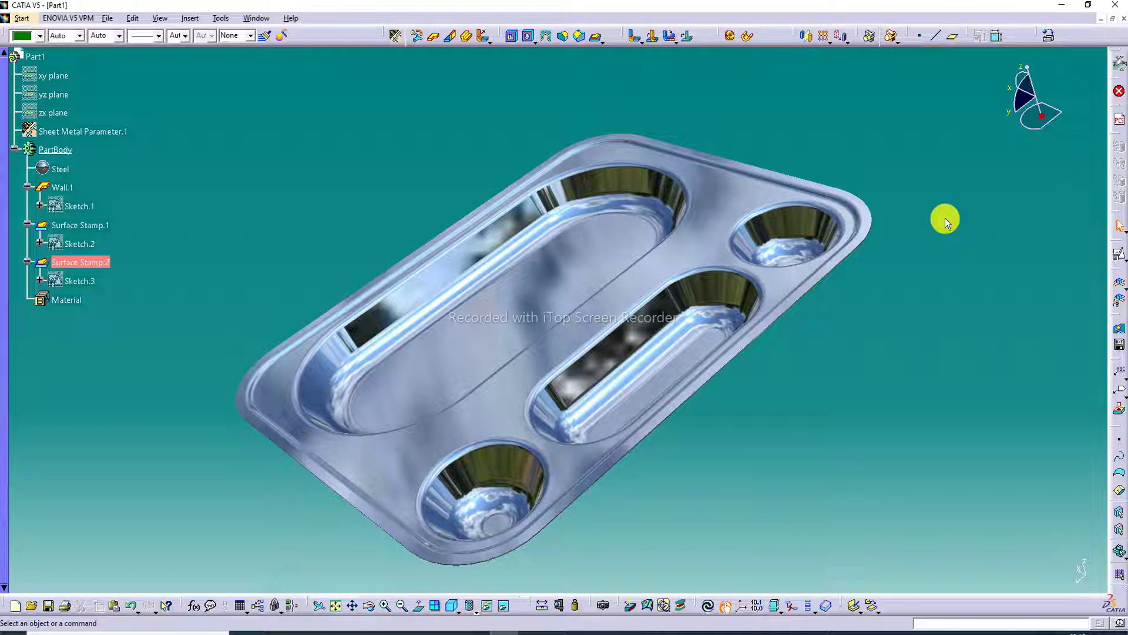
- Save the tray part on the Desktop as "new plate" in CATPart format and close its document
key("ctrl+s")
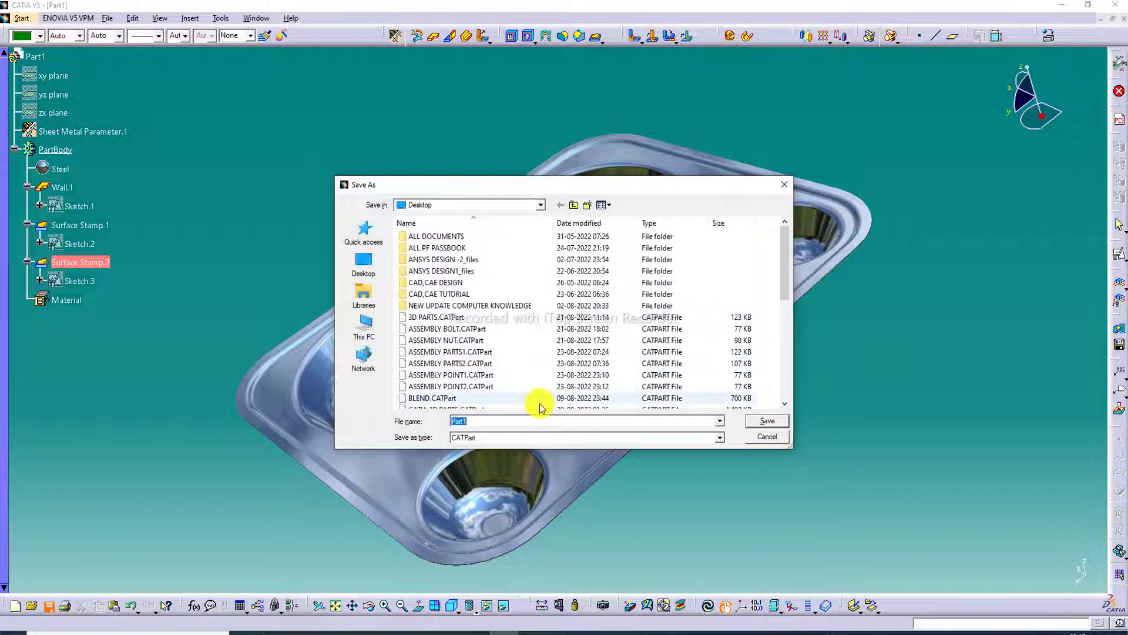
key("BackSpace")
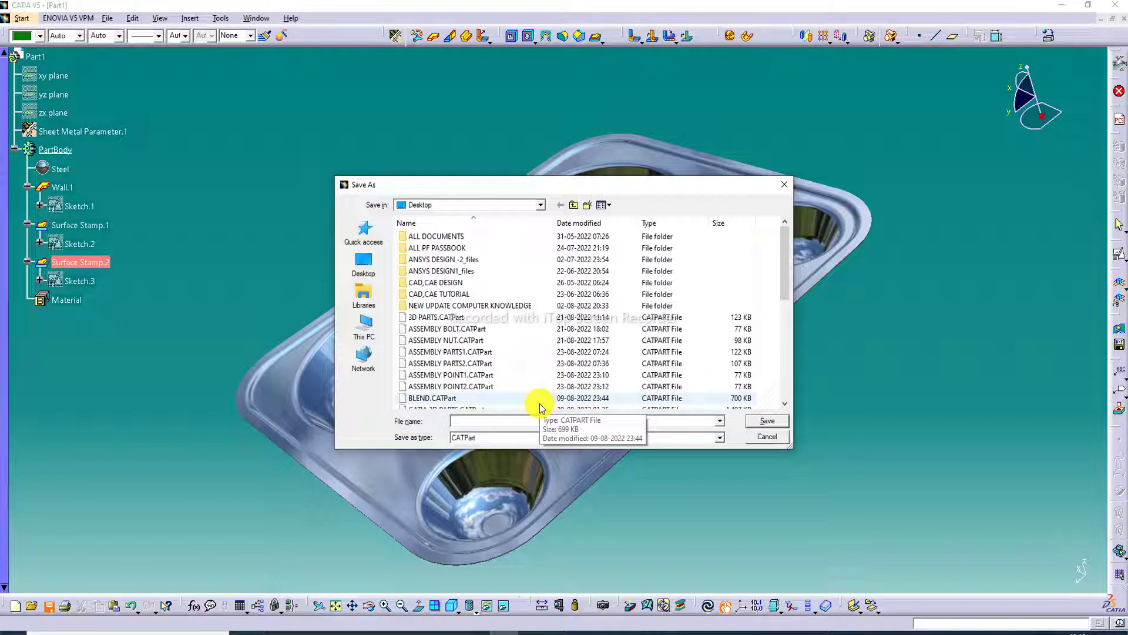
type("new p")
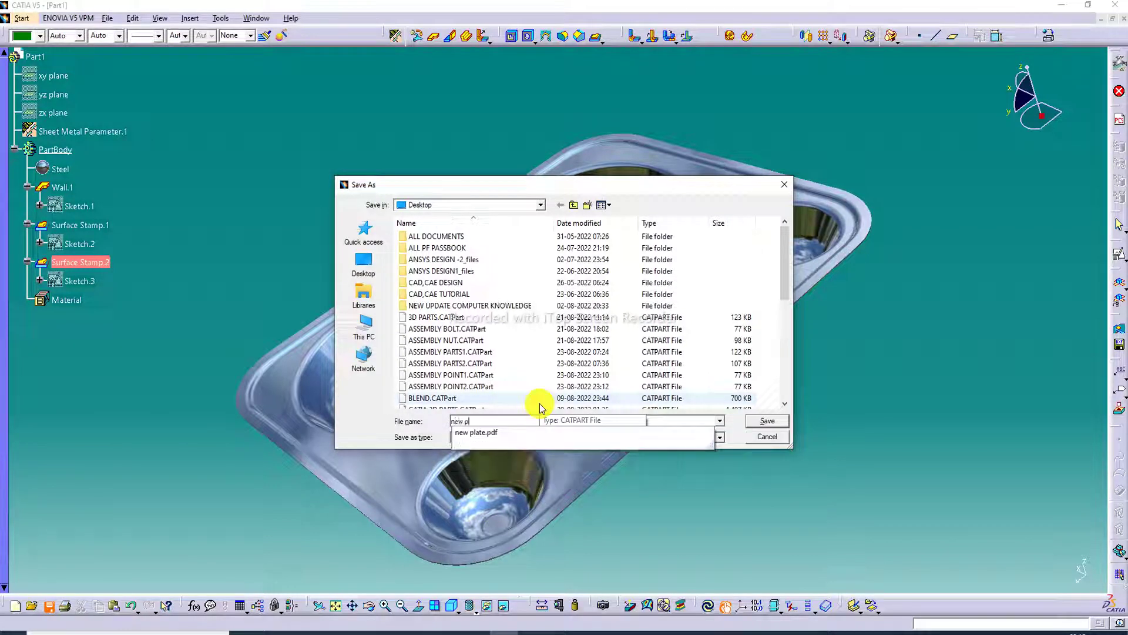
type("la")
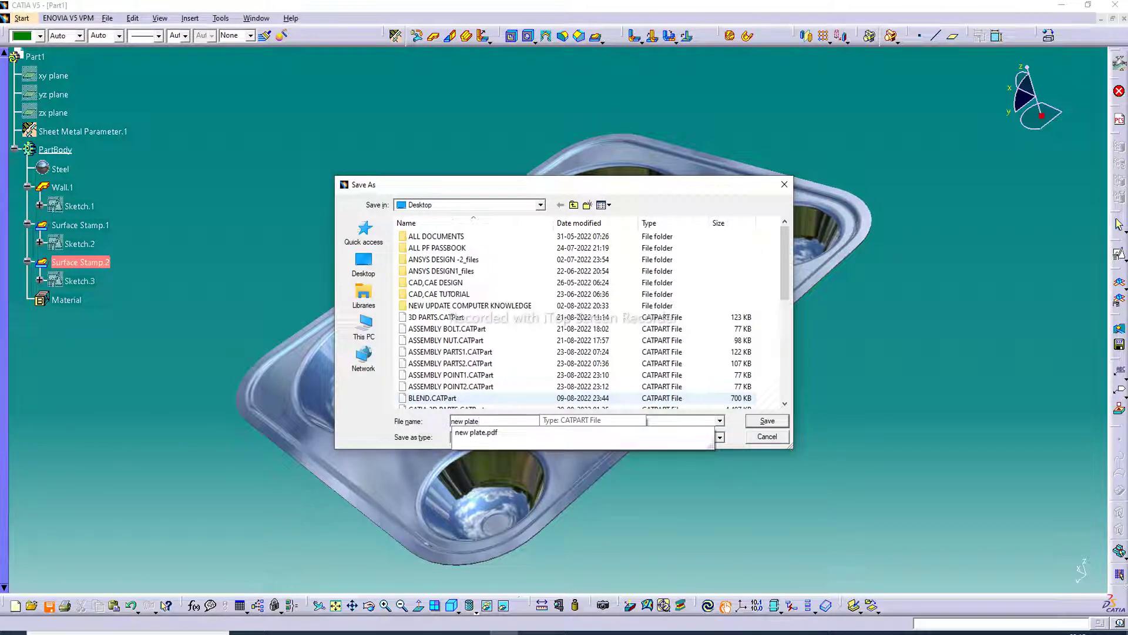
type("te")
left_click(764, 419)
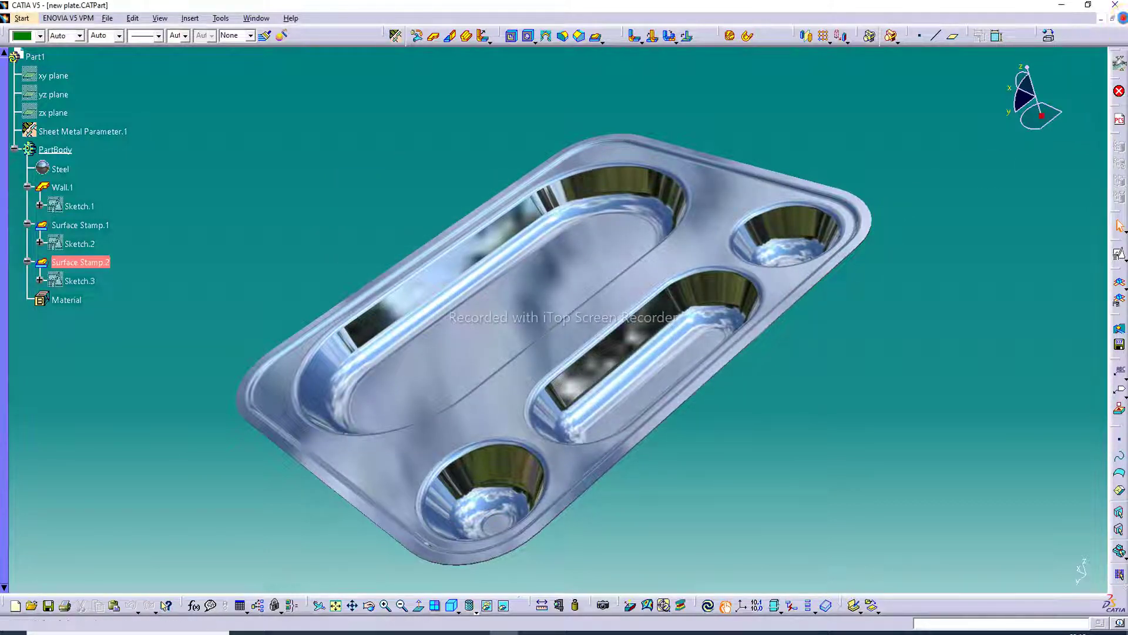
left_click(1123, 19)
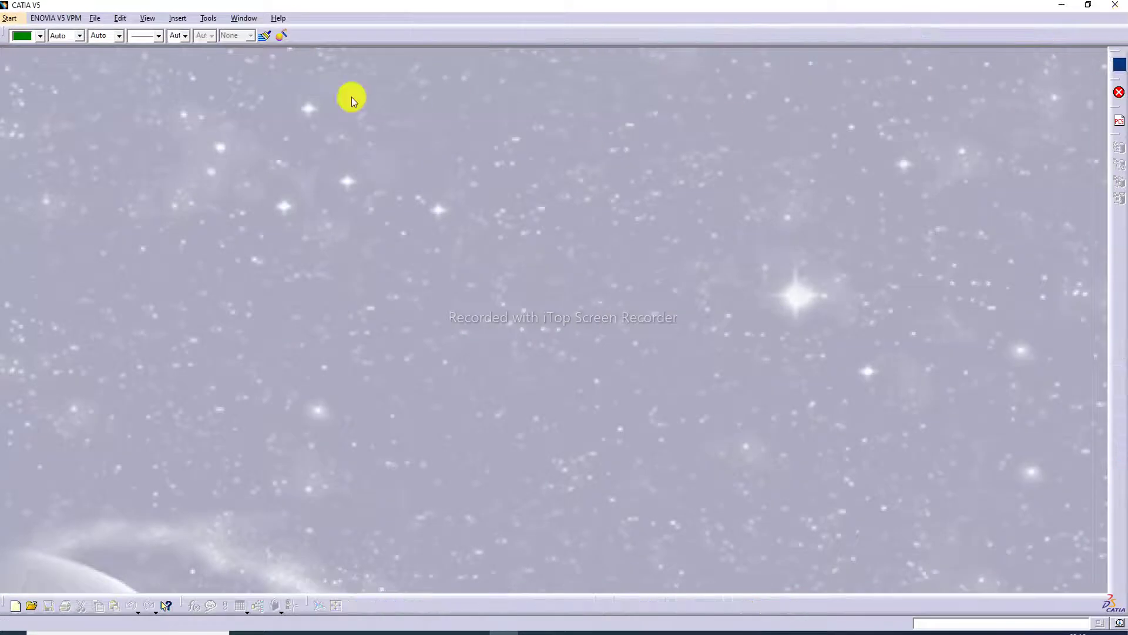
- Create a new part in the Generative Sheetmetal Design workbench with the default name Part1 and hybrid design enabled
left_click(10, 18)
mouse_move(26, 47)
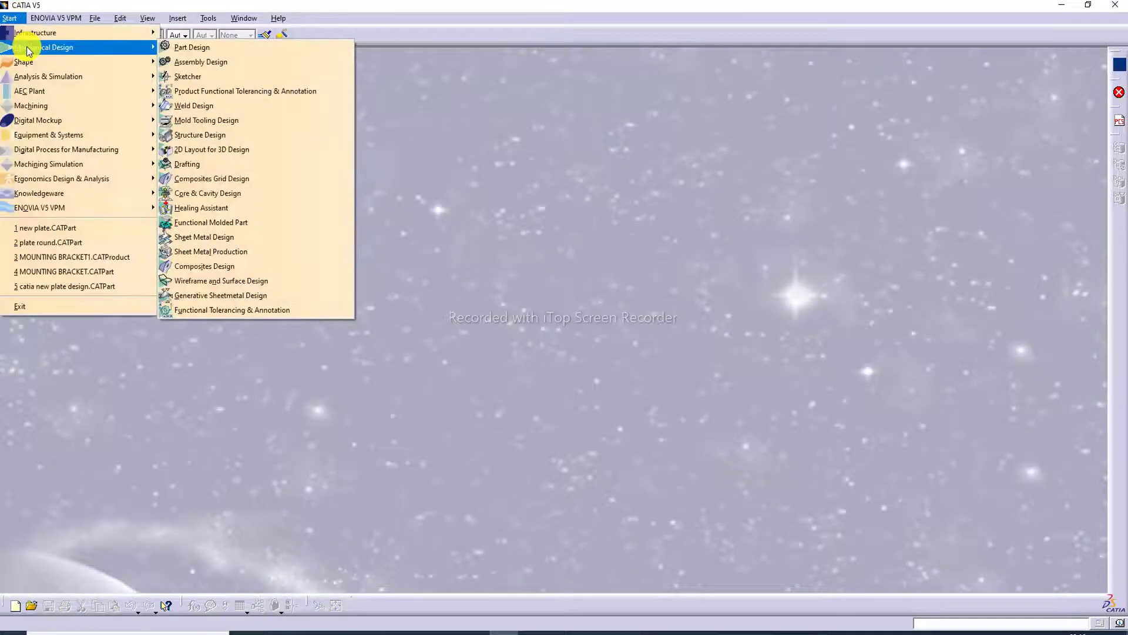
left_click(232, 295)
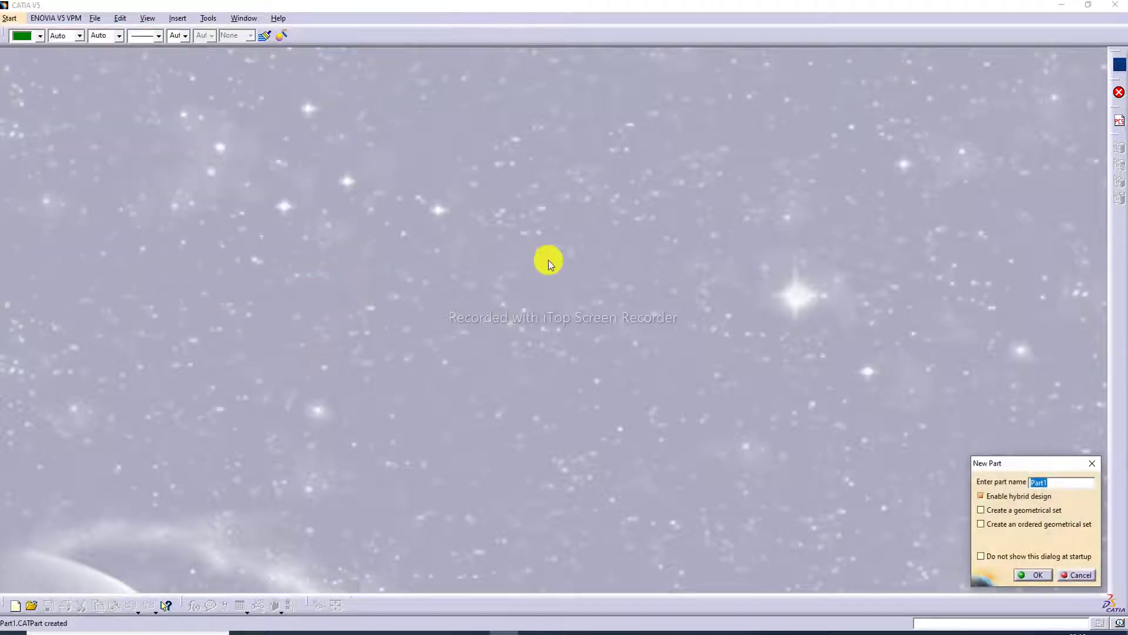
left_click(1032, 576)
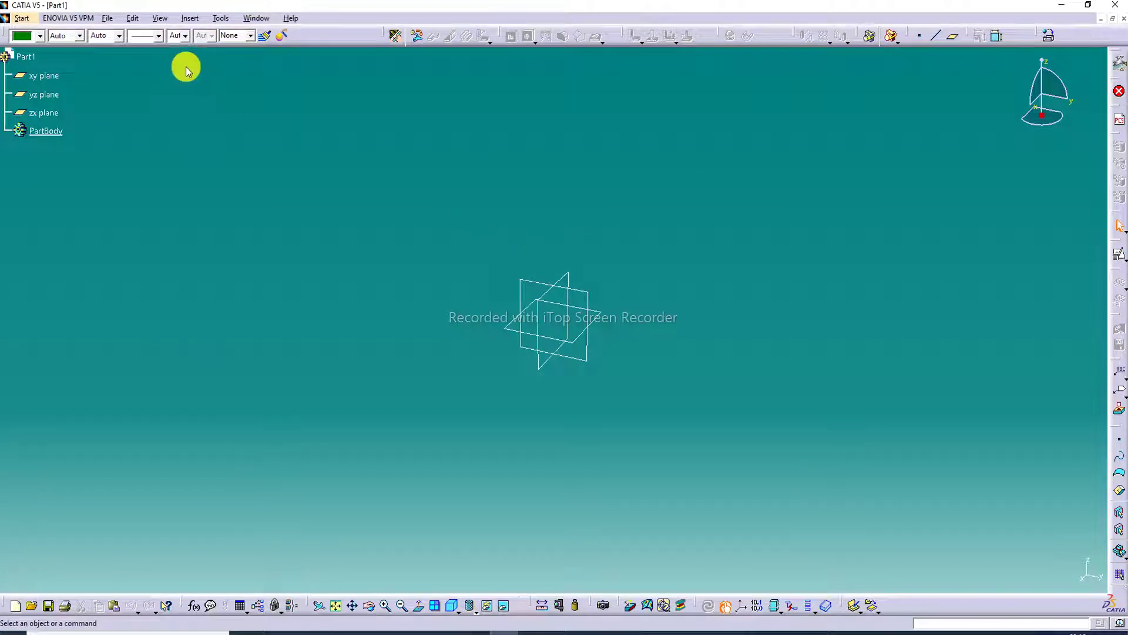
- Start a positioned sketch on the xy plane with implicit origin and orientation and the H and V axes swapped
left_click(607, 318)
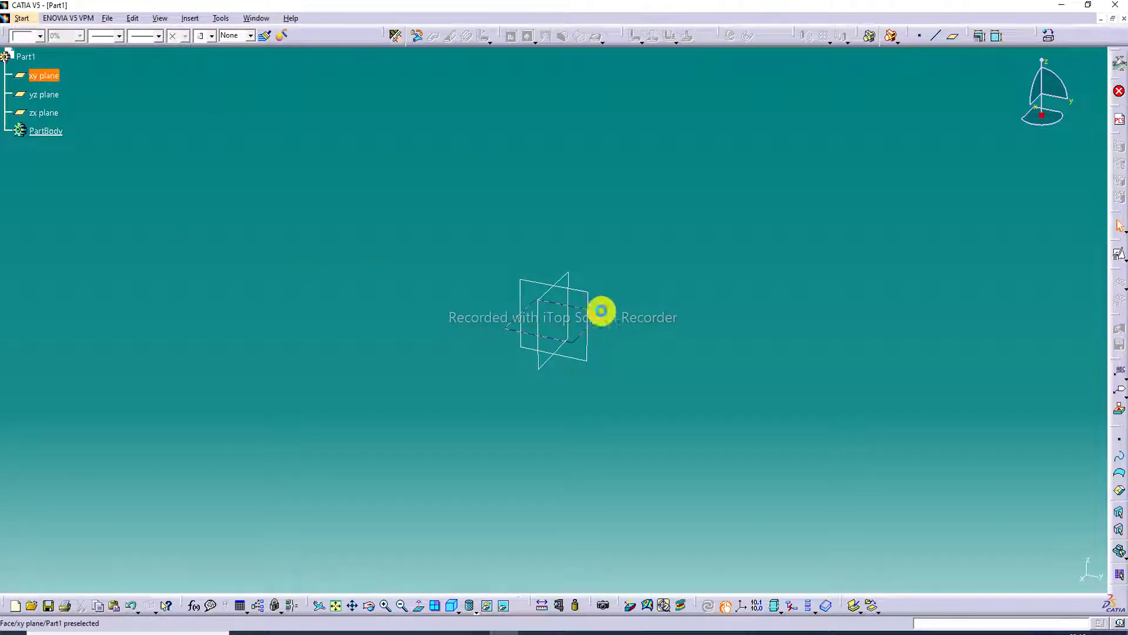
left_click(1123, 258)
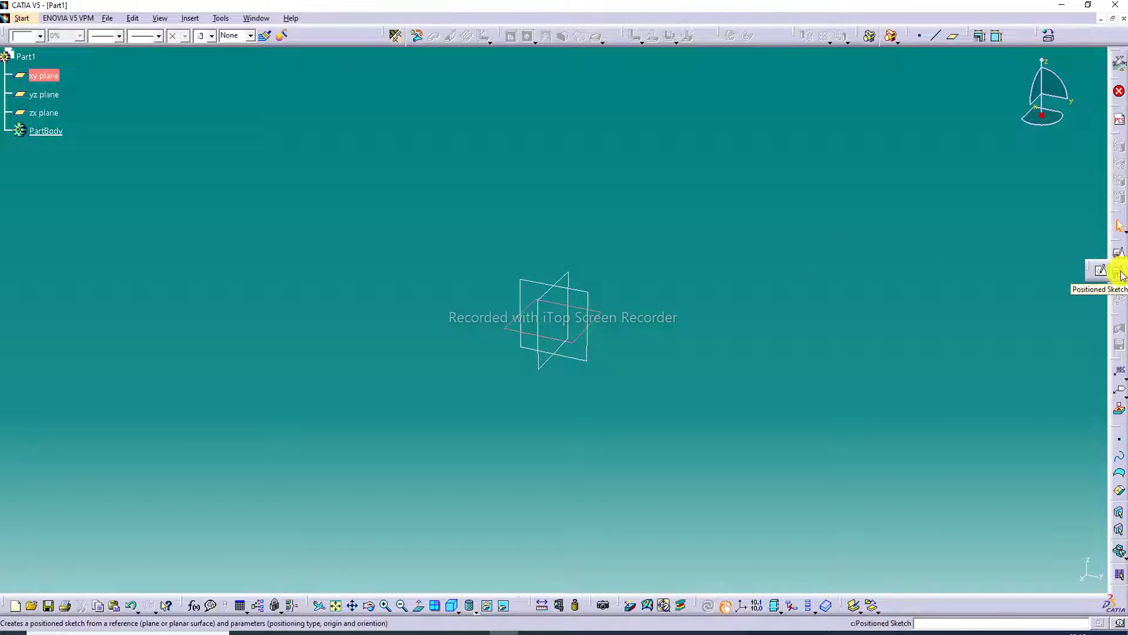
left_click(1120, 274)
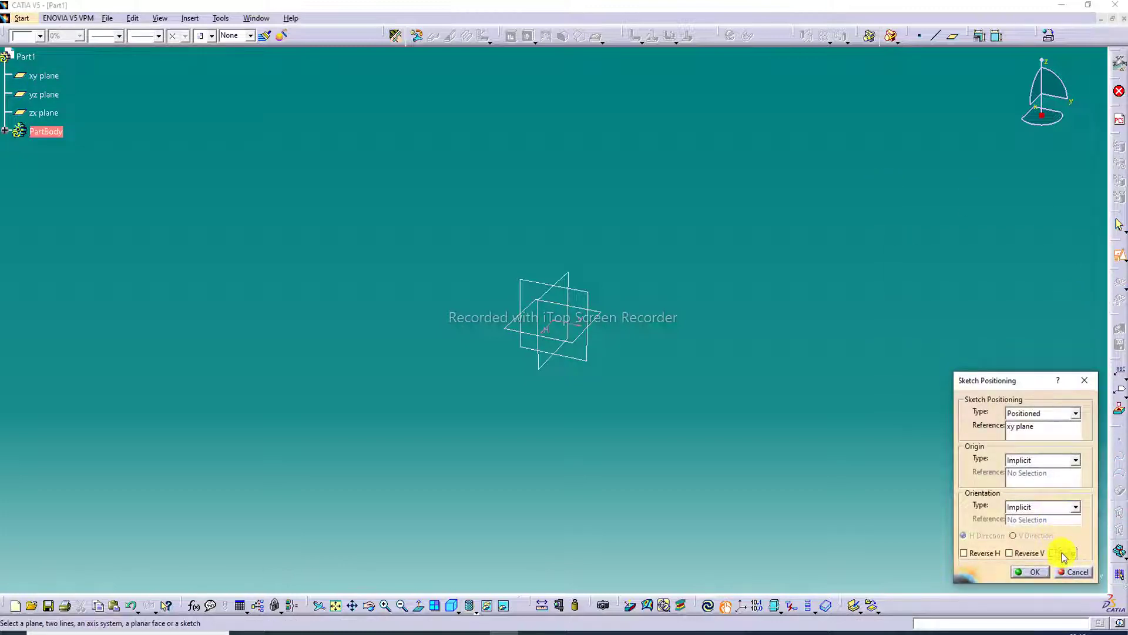
left_click(1032, 572)
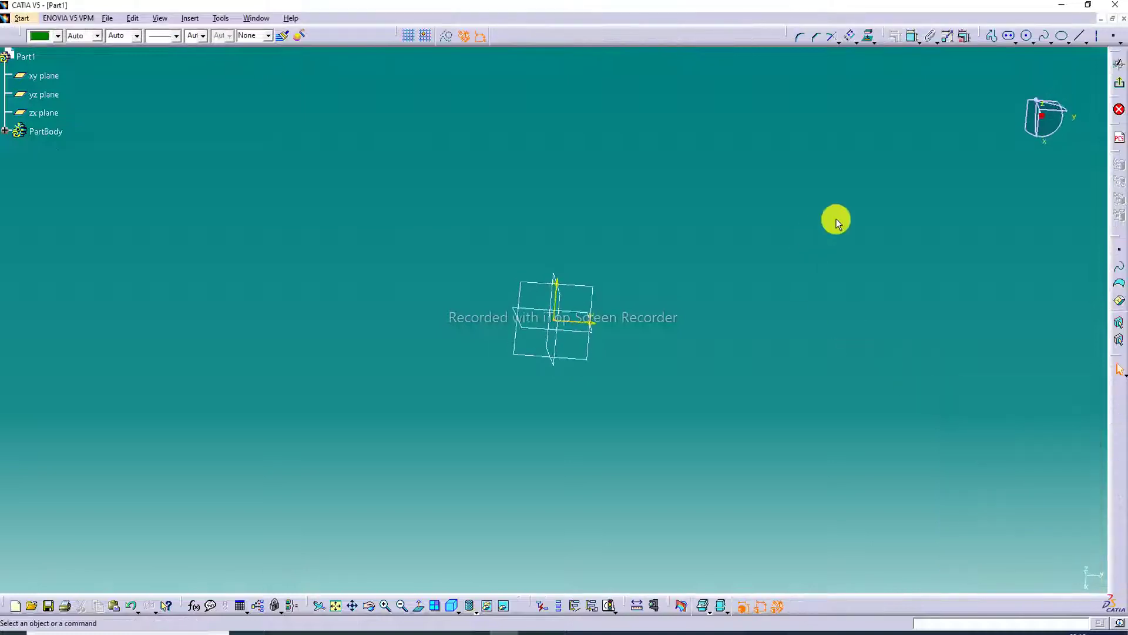
- Show the sketch grid and sketch a centred rectangle about 203 mm wide and 130 mm high at the origin
left_click(412, 36)
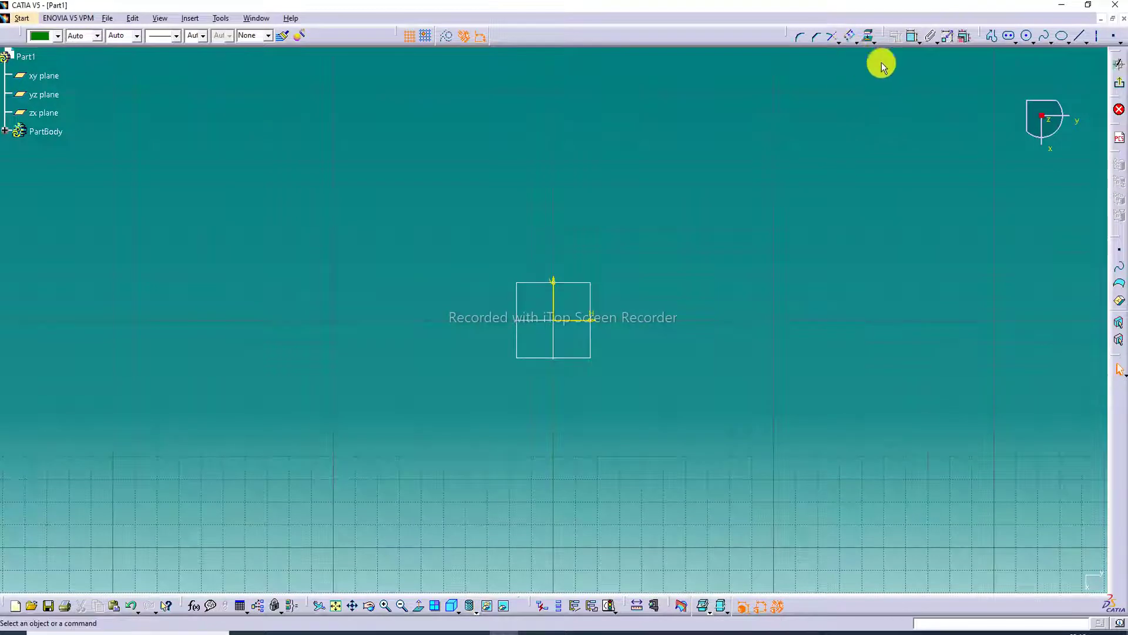
left_click(1014, 41)
left_click(1026, 171)
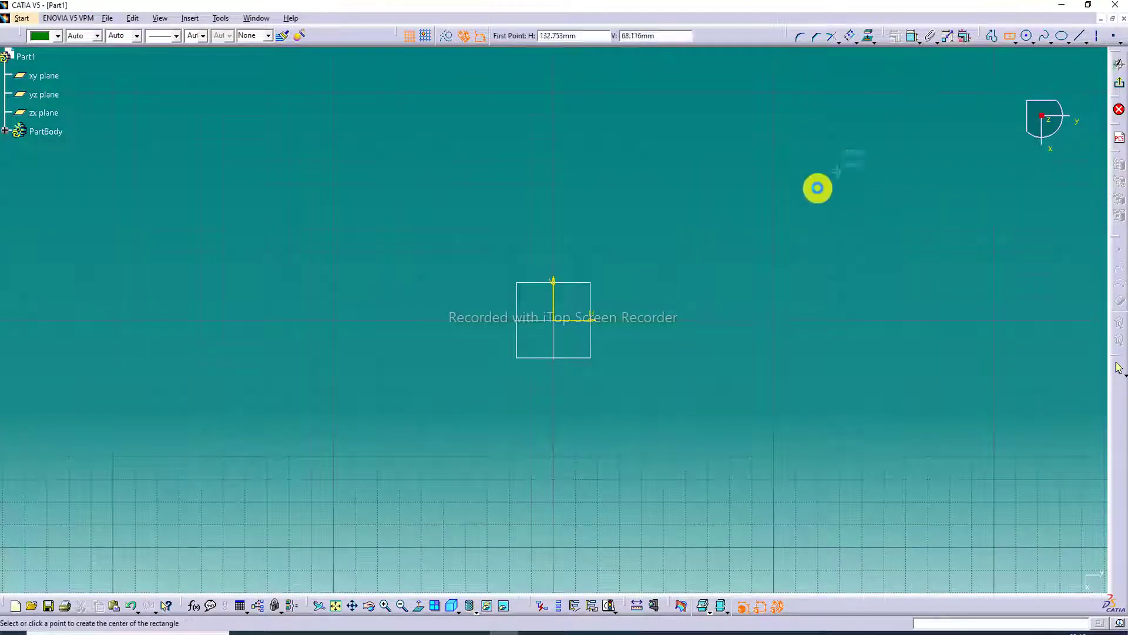
left_click(563, 325)
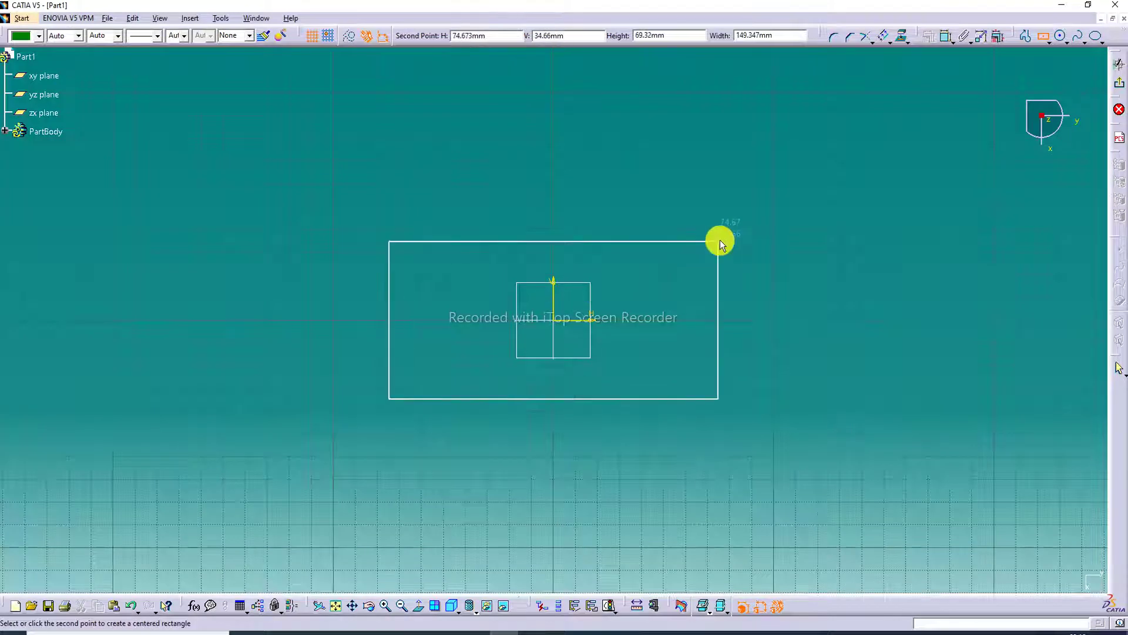
left_click(777, 171)
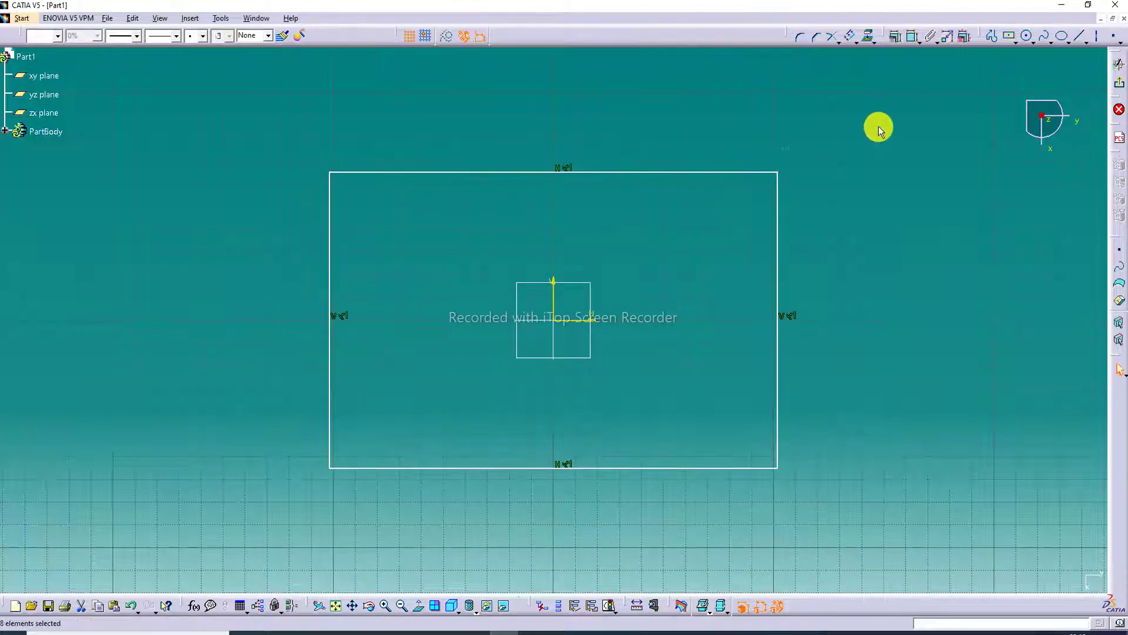
- Dimension the rectangle's width on its upper edge and its height on its left edge
left_click(913, 36)
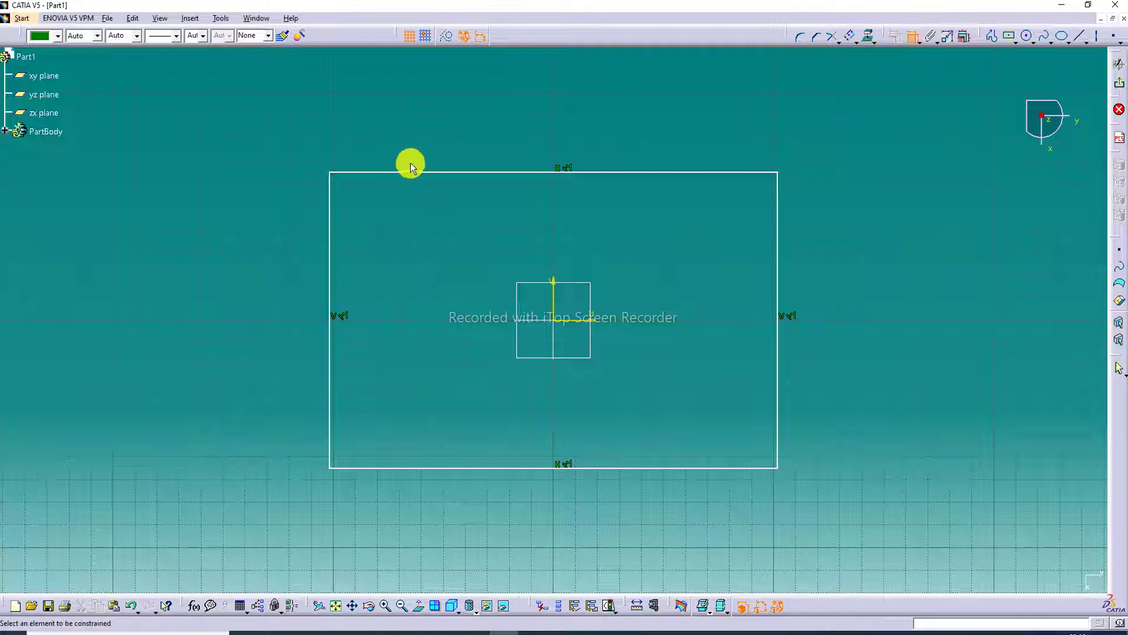
left_click(436, 172)
left_click(453, 146)
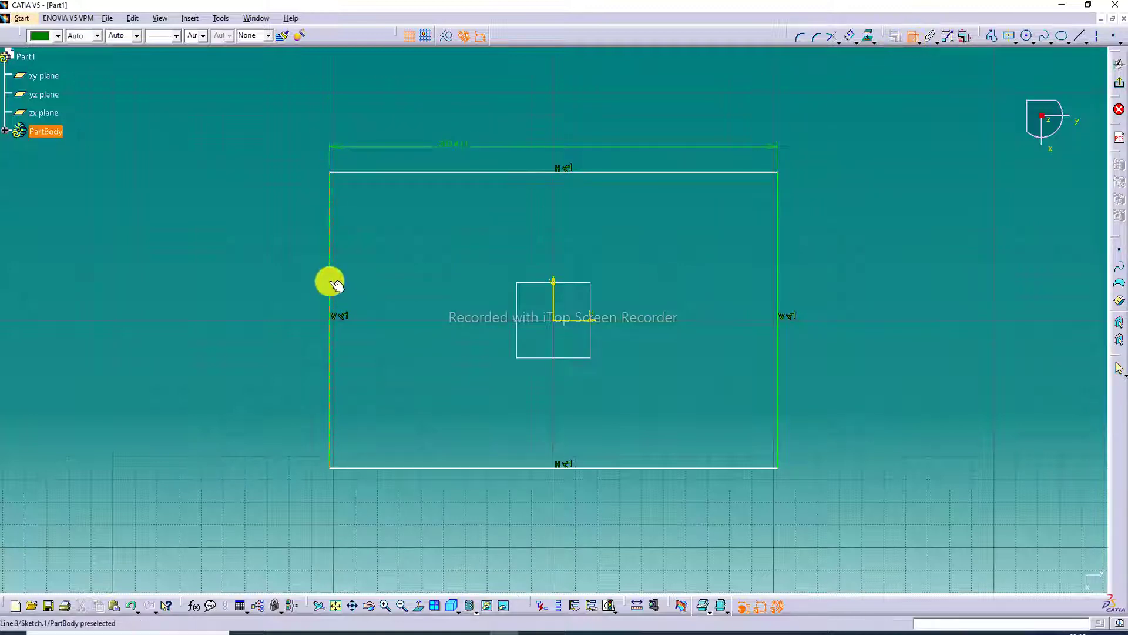
left_click(329, 282)
left_click(300, 318)
- Set the rectangle's width to 420 mm and its height to 320 mm
double_click(452, 142)
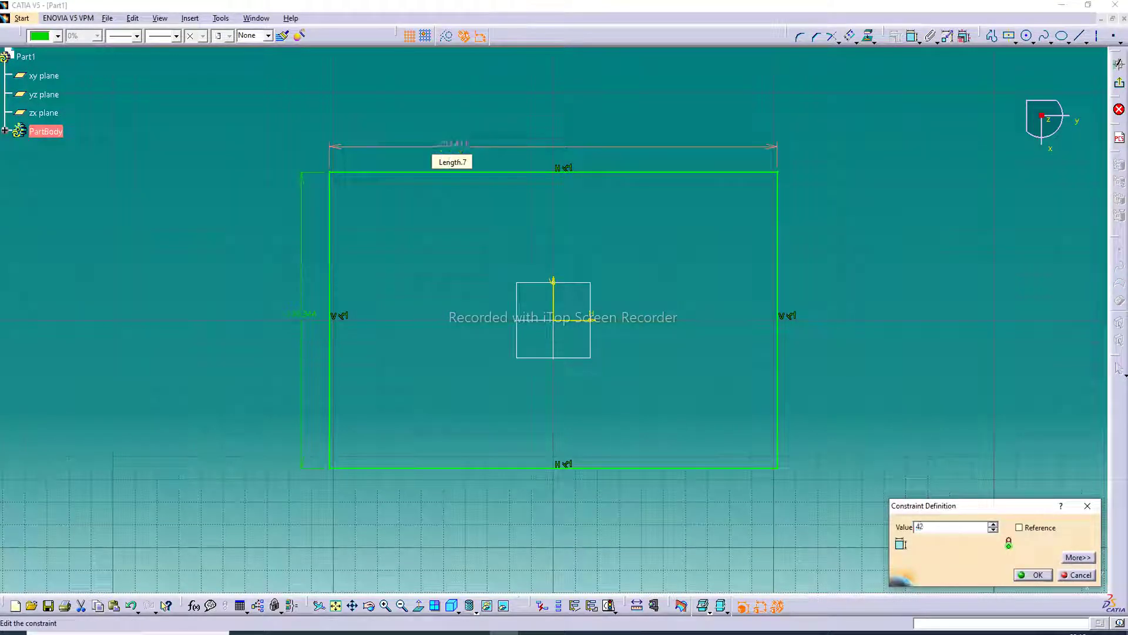
key("Return")
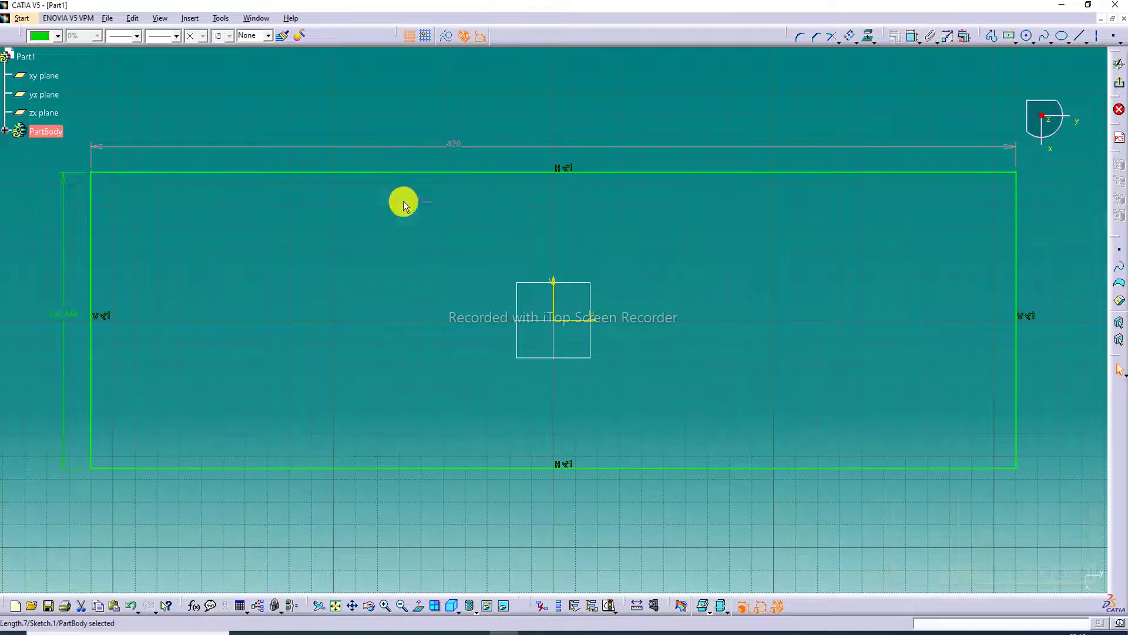
double_click(66, 316)
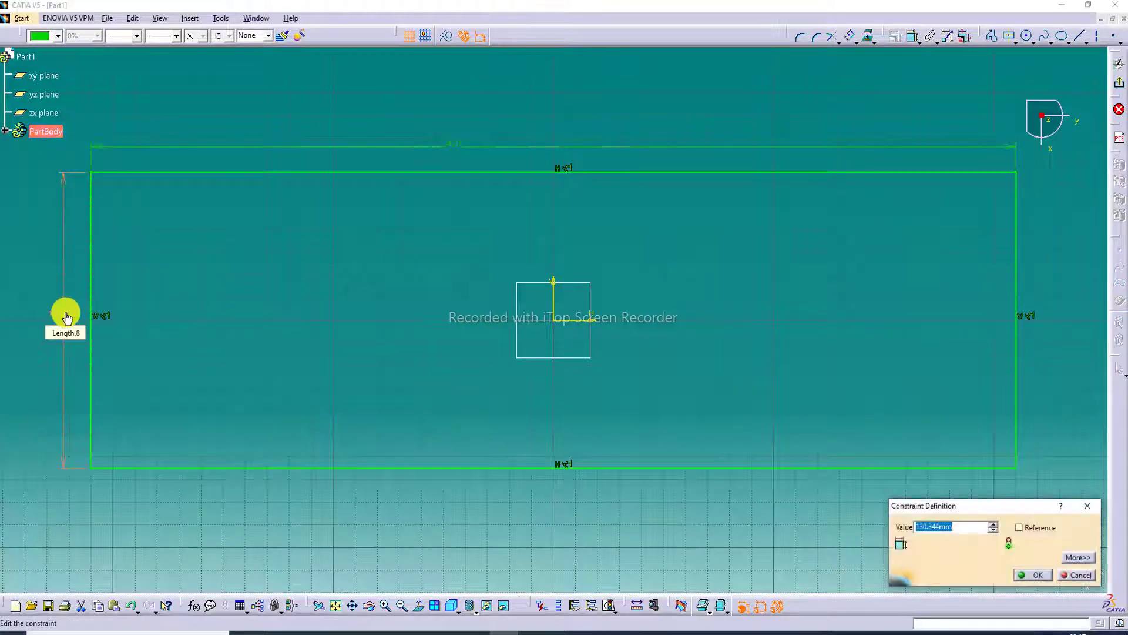
key("Return")
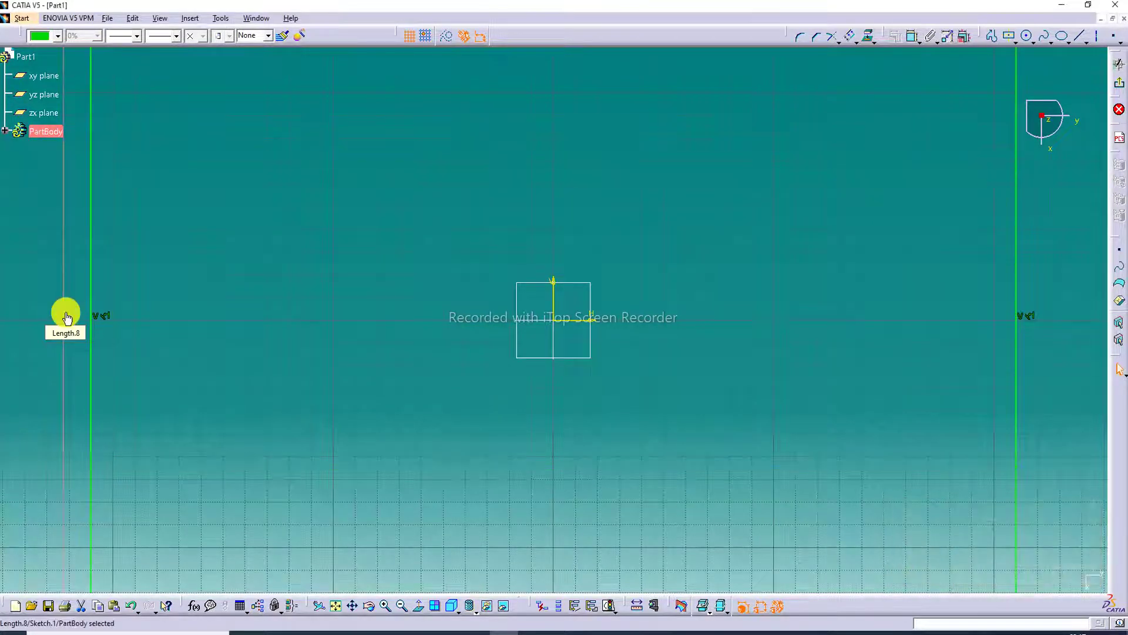
left_click(337, 606)
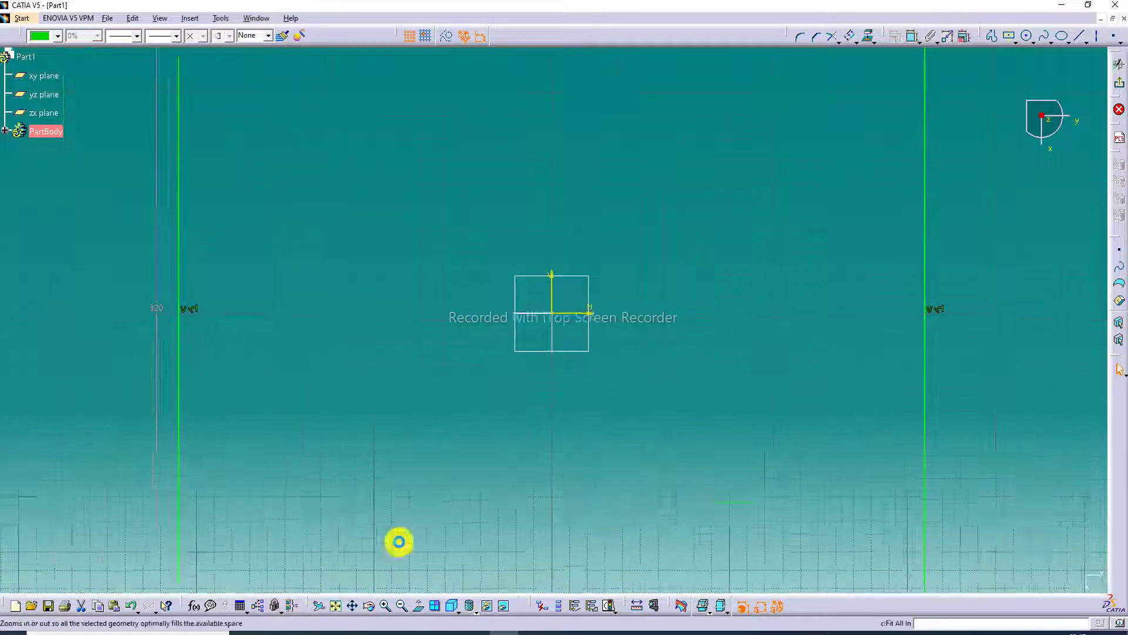
left_click(702, 241)
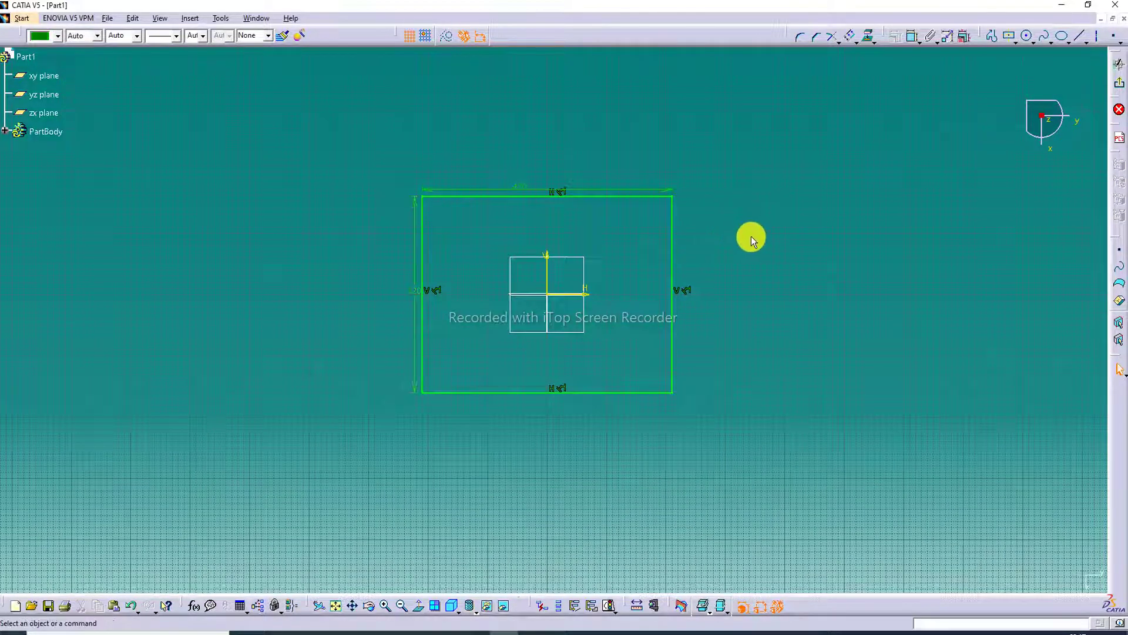
- Round all four corners of the rectangle with a 55 mm radius, converting the length constraints into distances
left_click(800, 37)
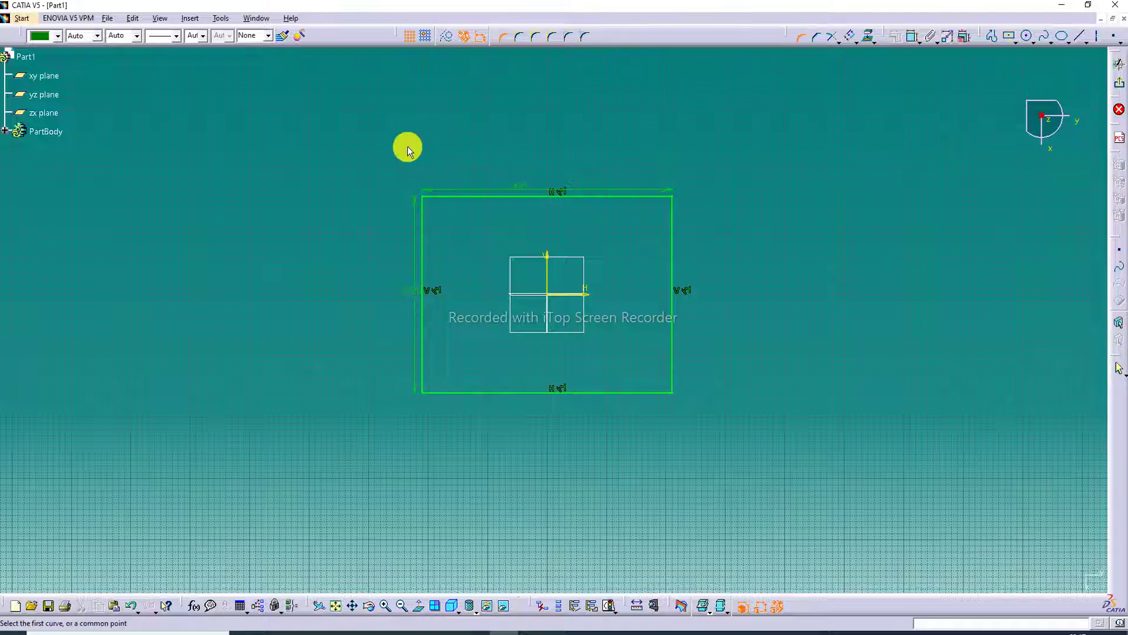
mouse_move(391, 146)
left_mouse_down()
mouse_move(718, 255)
mouse_move(740, 453)
left_mouse_up()
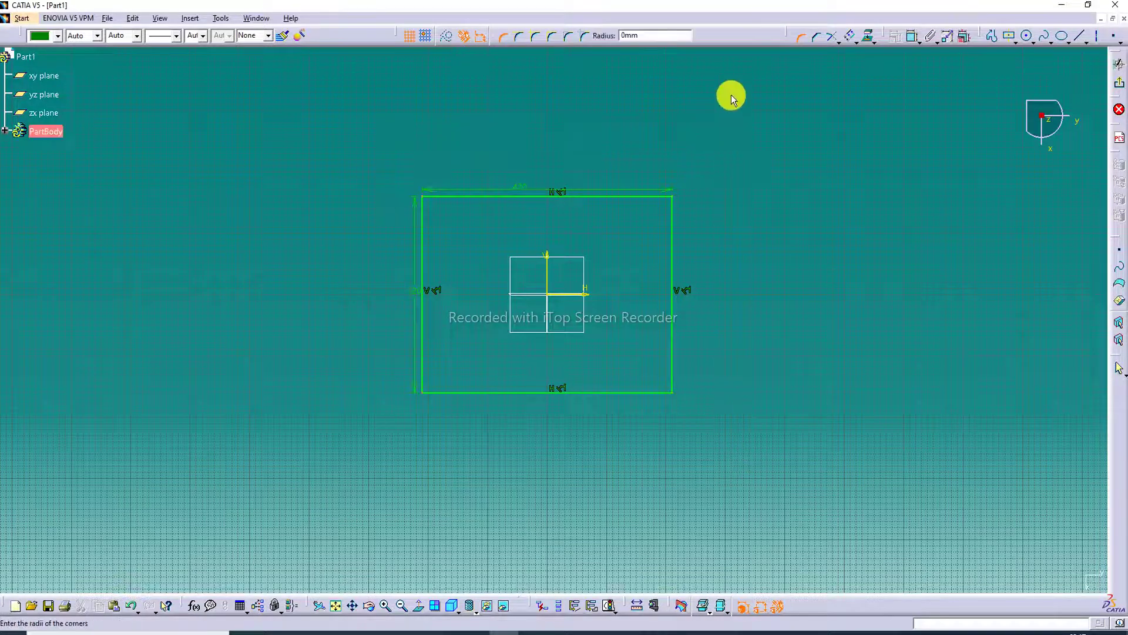
left_click_drag(653, 38, 604, 41)
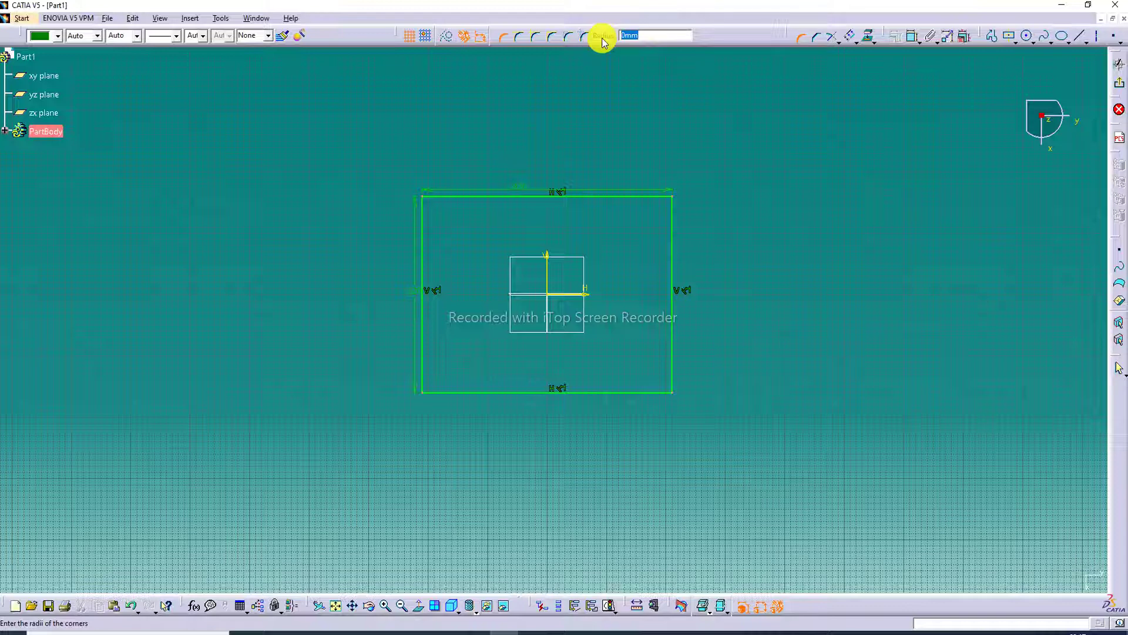
key("Return")
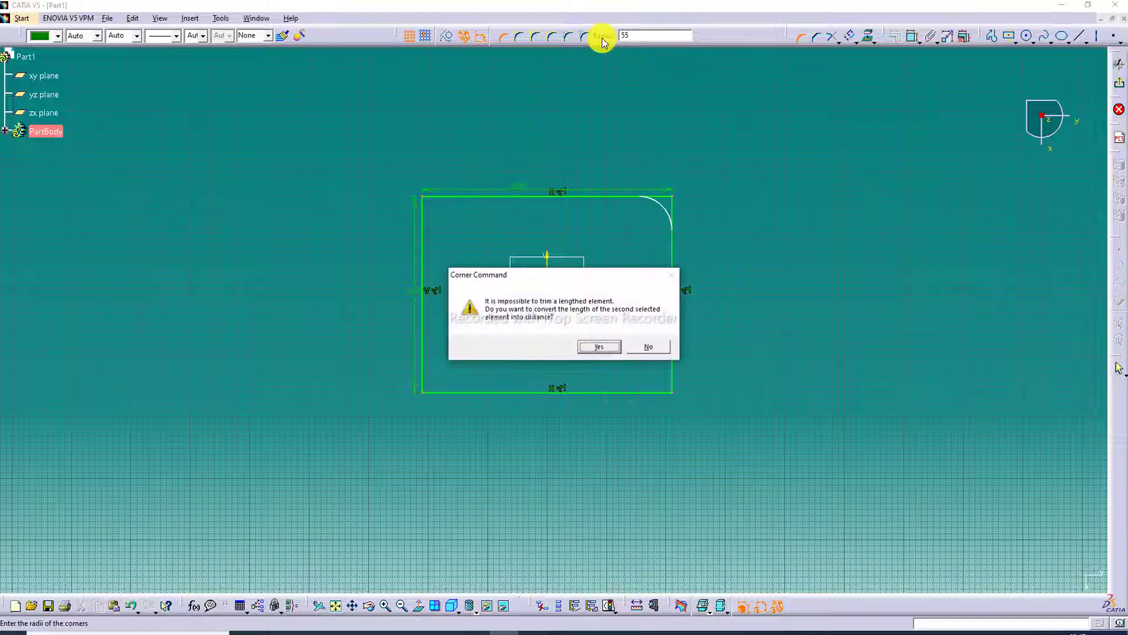
left_click(600, 347)
left_click(599, 346)
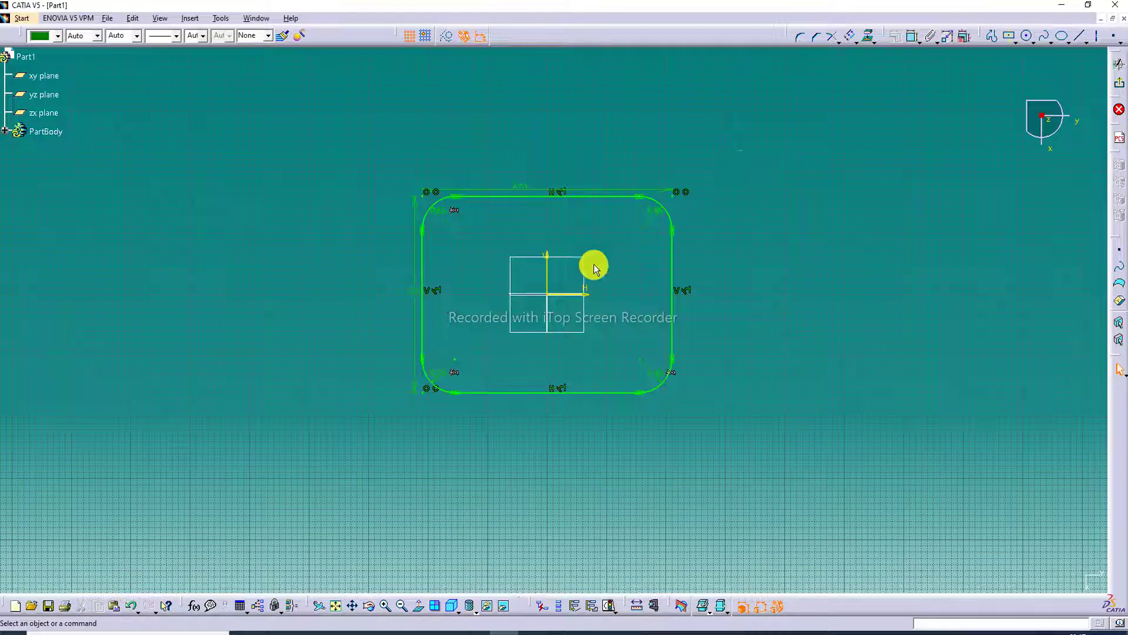
- Move the 320 and 420 mm dimensions farther out from the rounded rectangle and exit the sketch
left_click(352, 606)
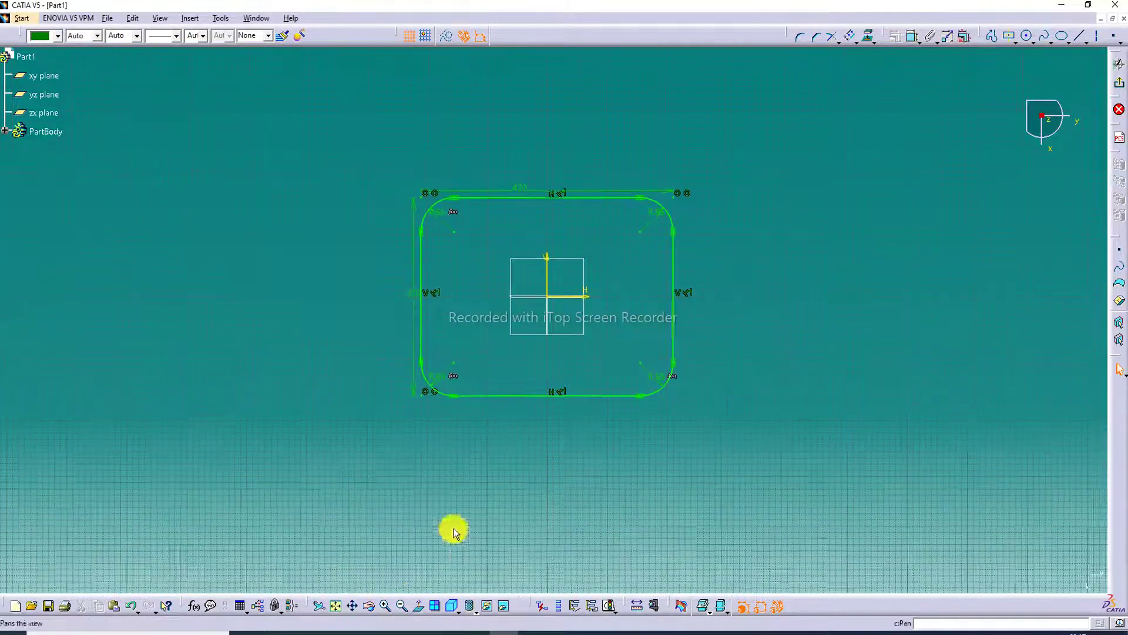
left_click(385, 605)
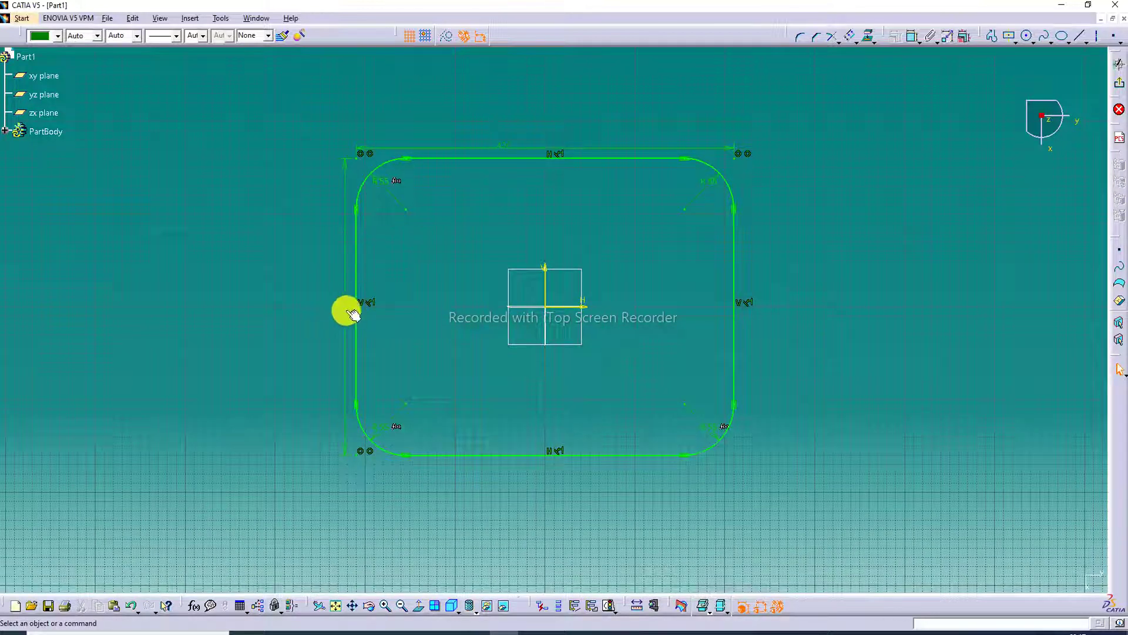
left_click(346, 309)
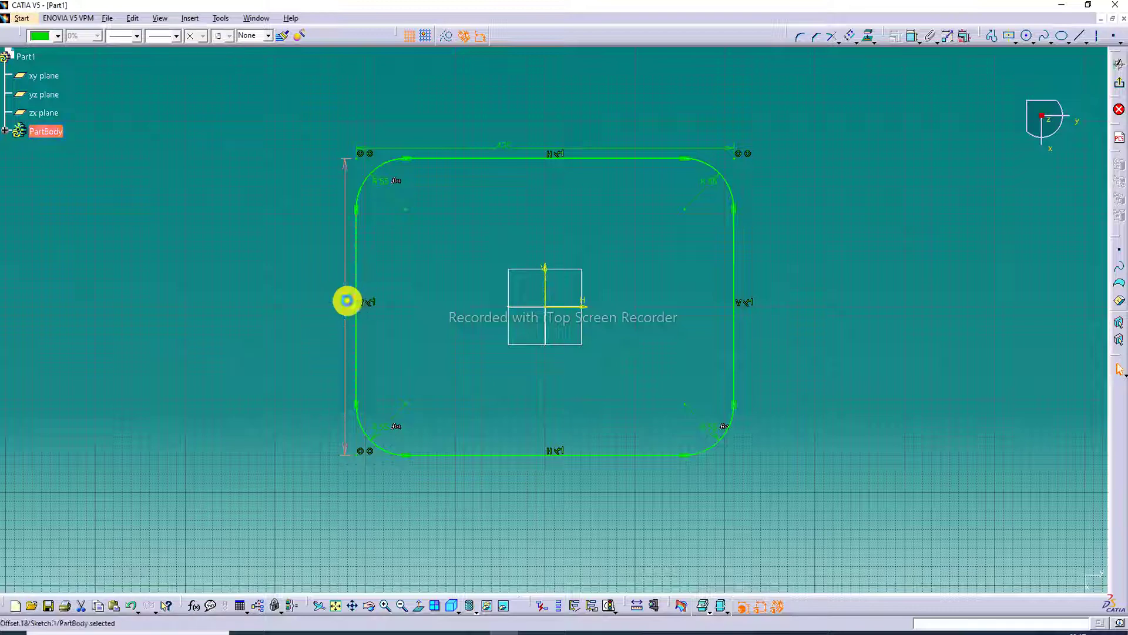
left_click_drag(347, 301, 336, 174)
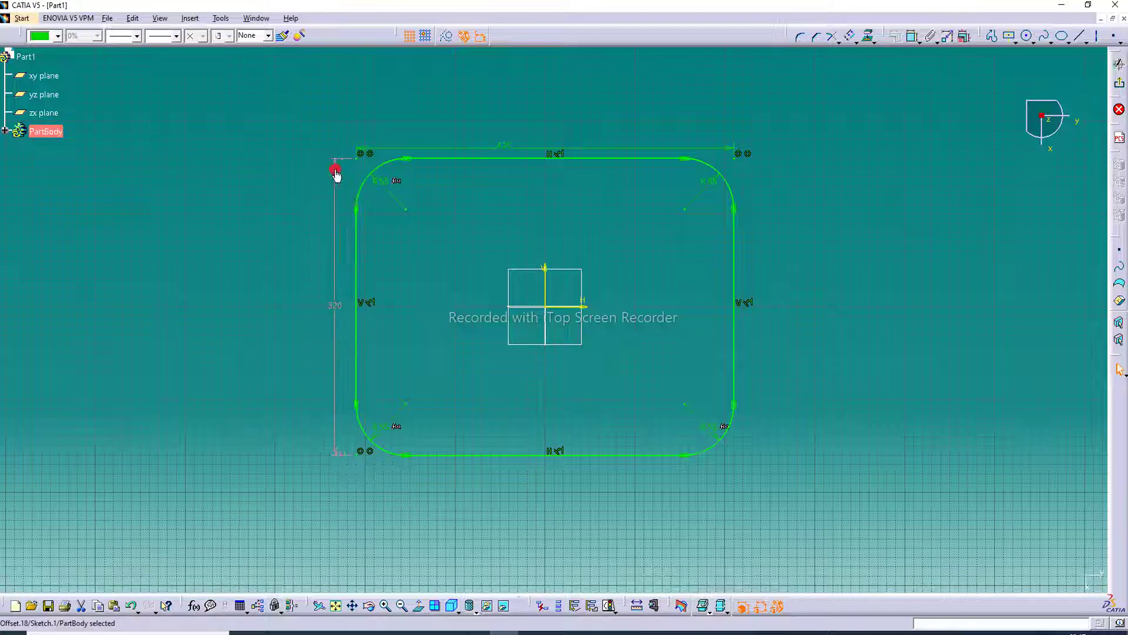
left_click_drag(497, 150, 504, 132)
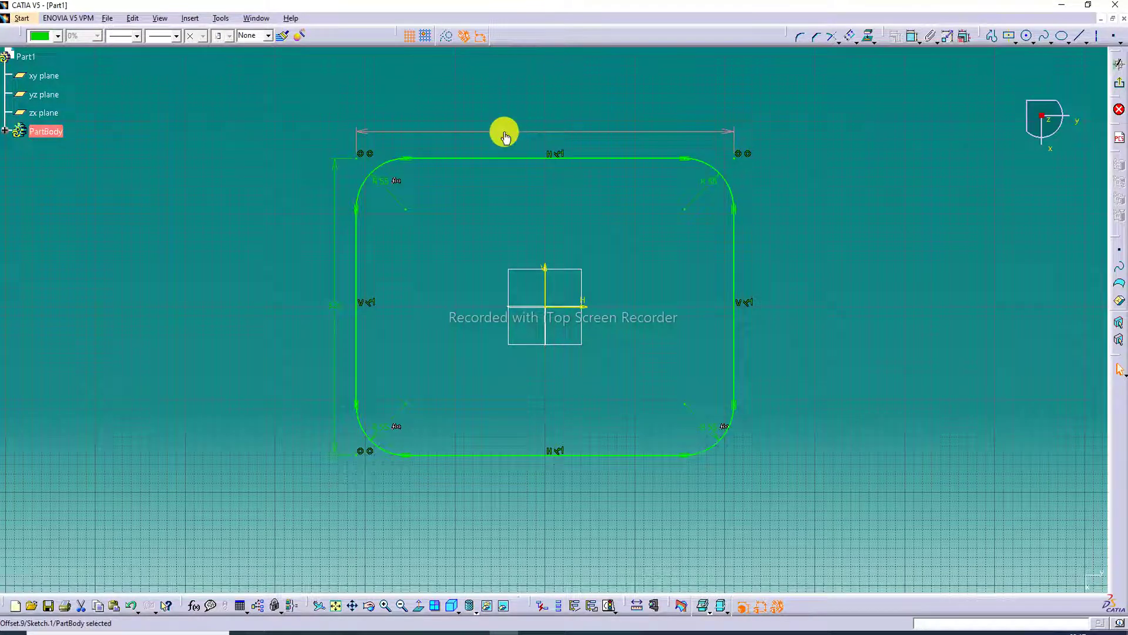
left_click(546, 132)
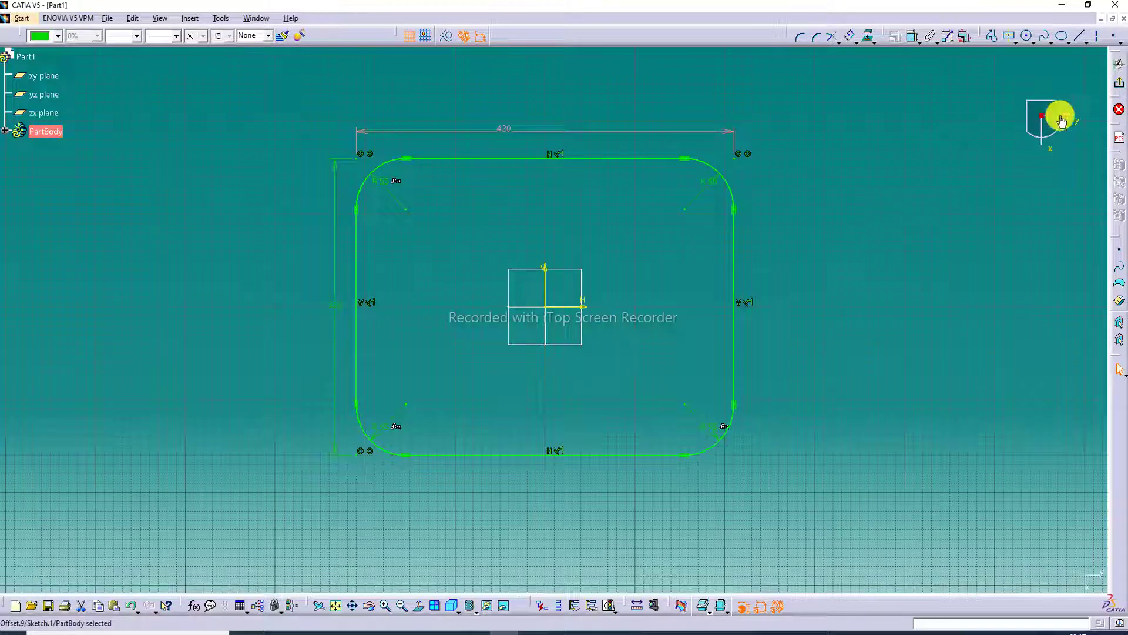
left_click(1119, 87)
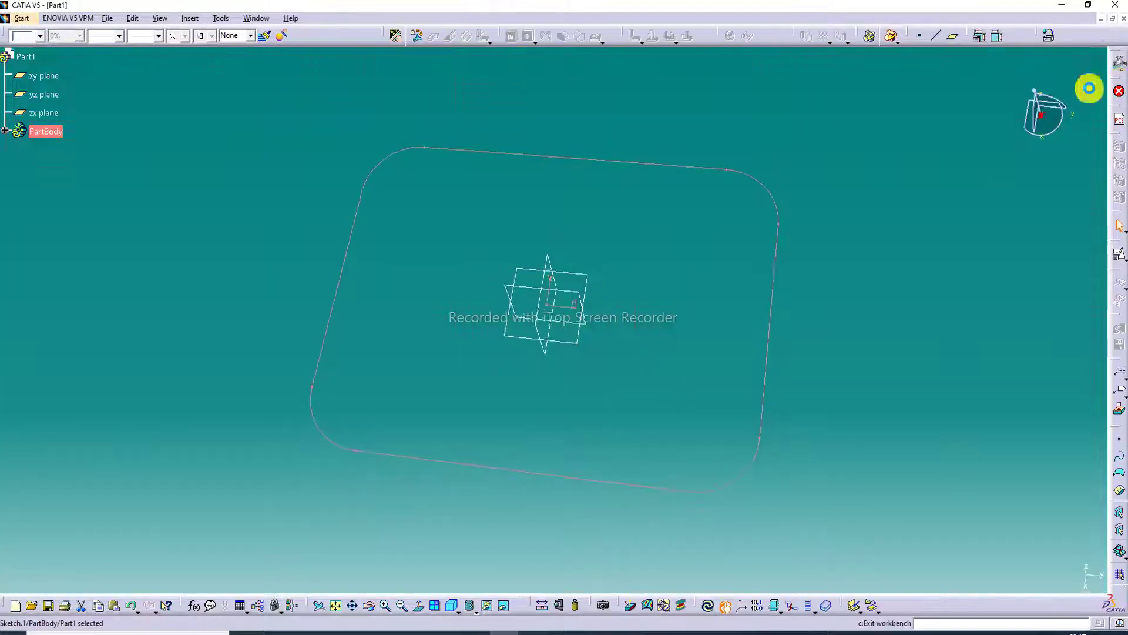
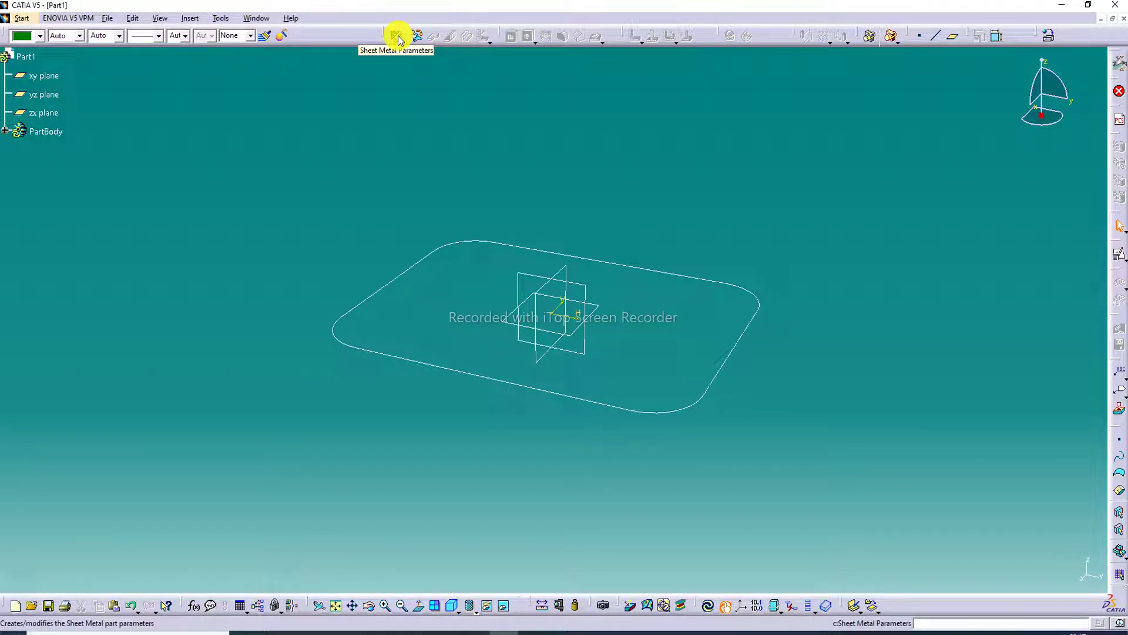
- Define the sheet metal parameters with a thickness of 0.9 mm and the default bend radius of 4 mm
left_click(398, 39)
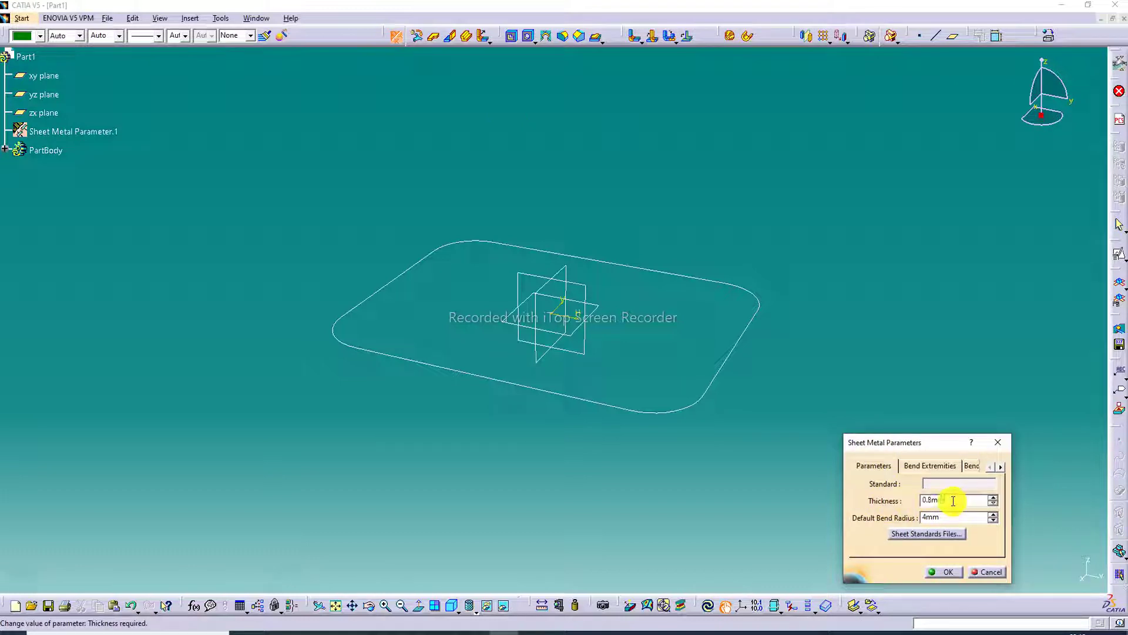
type(".9")
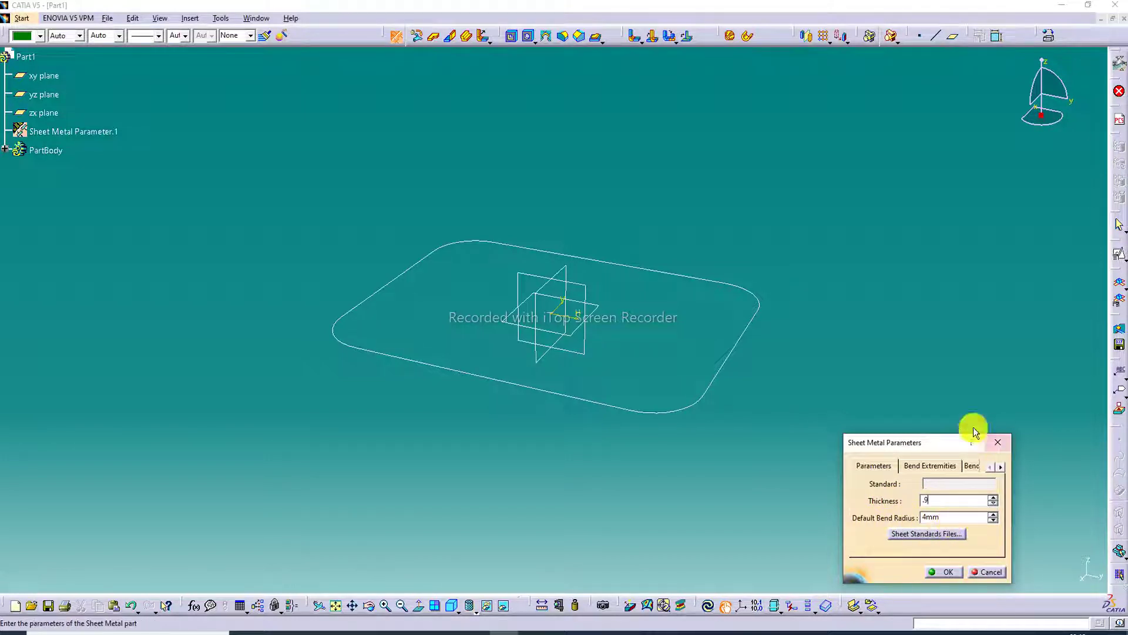
left_click(947, 570)
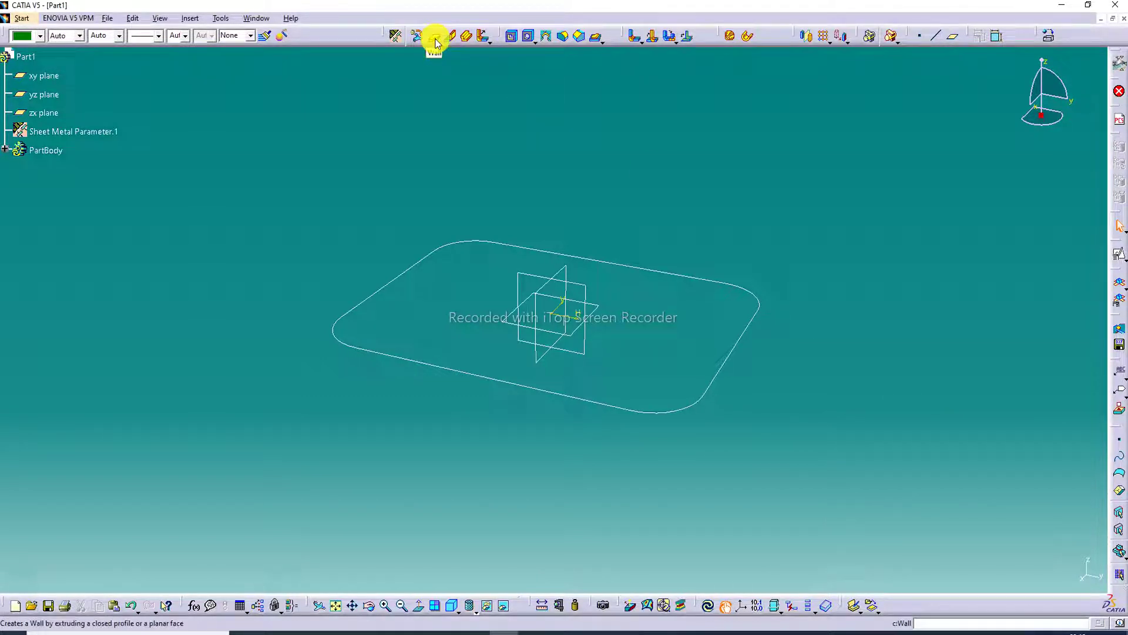
- Create a wall from the rounded rectangle sketch with the material side inverted to point downward
left_click(435, 37)
left_click(743, 343)
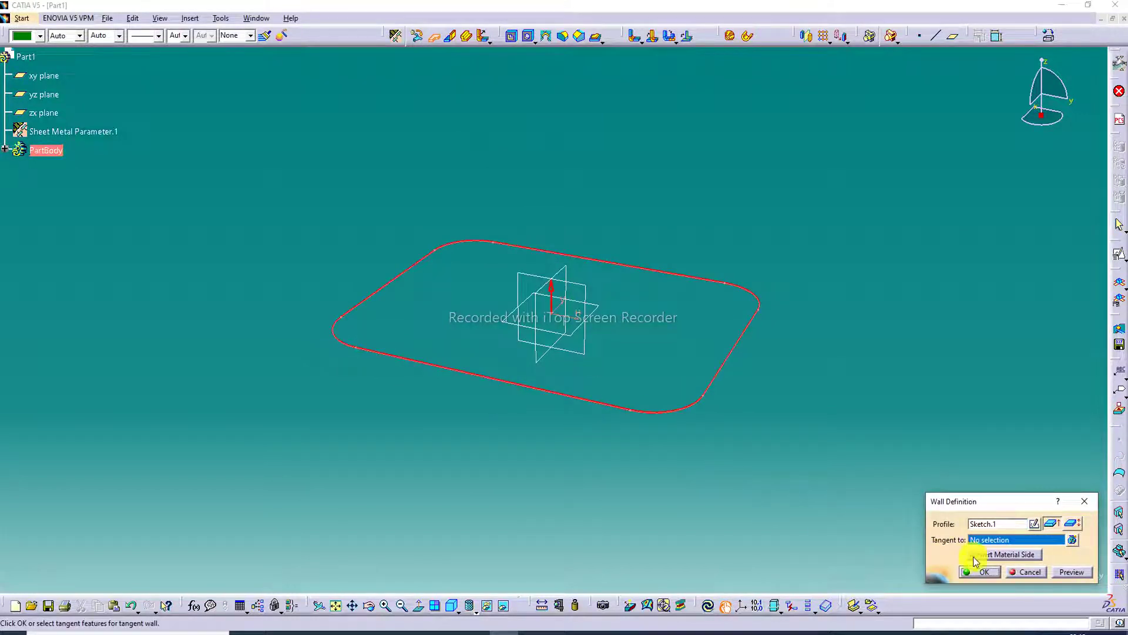
left_click(1007, 554)
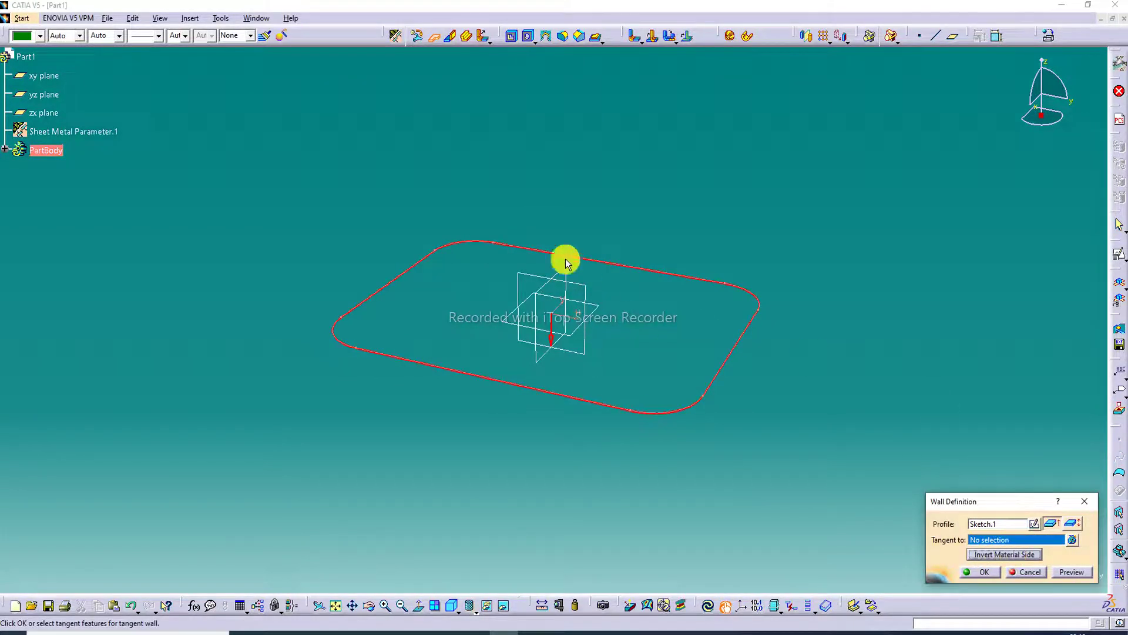
left_click(981, 572)
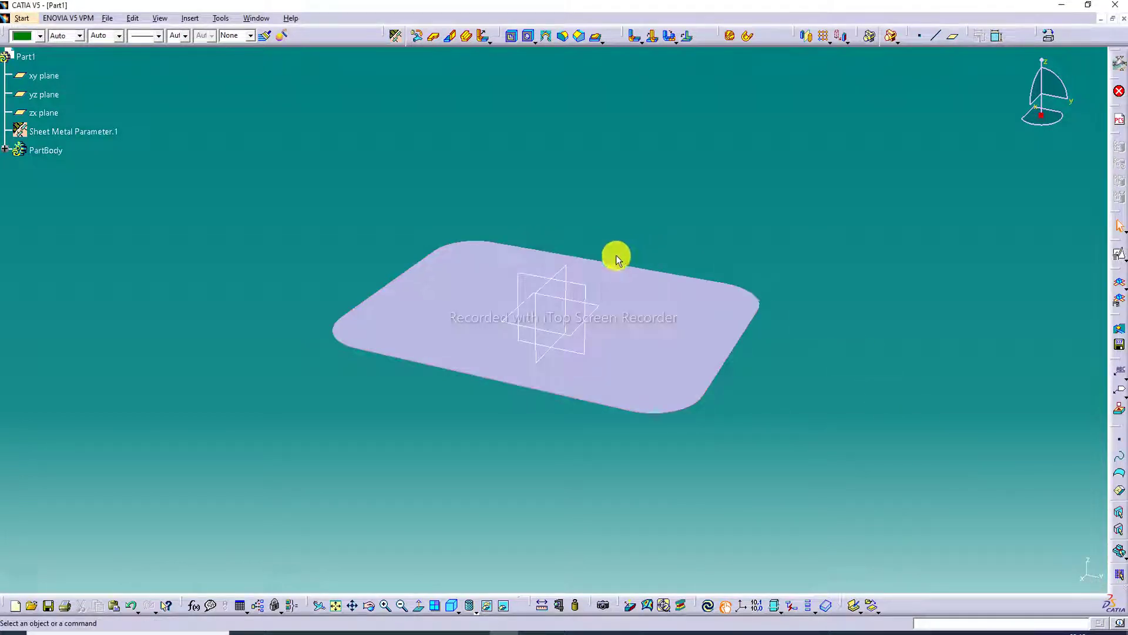
- Hide the yz, xy and zx reference planes
middle_click_drag(559, 391, 580, 350)
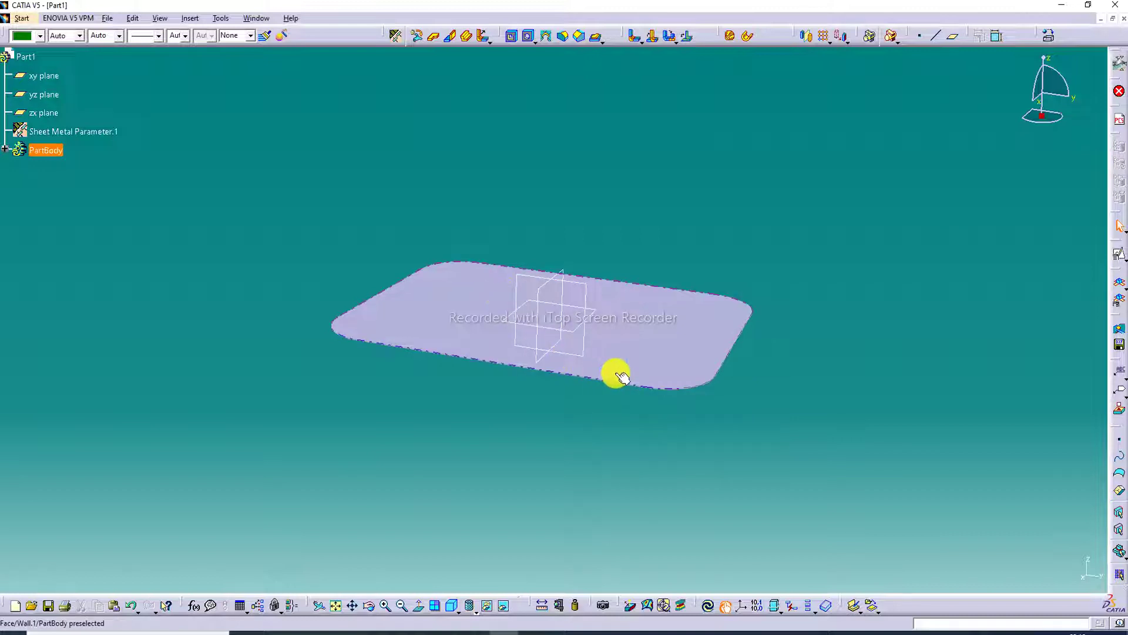
right_click(583, 296)
left_click(617, 334)
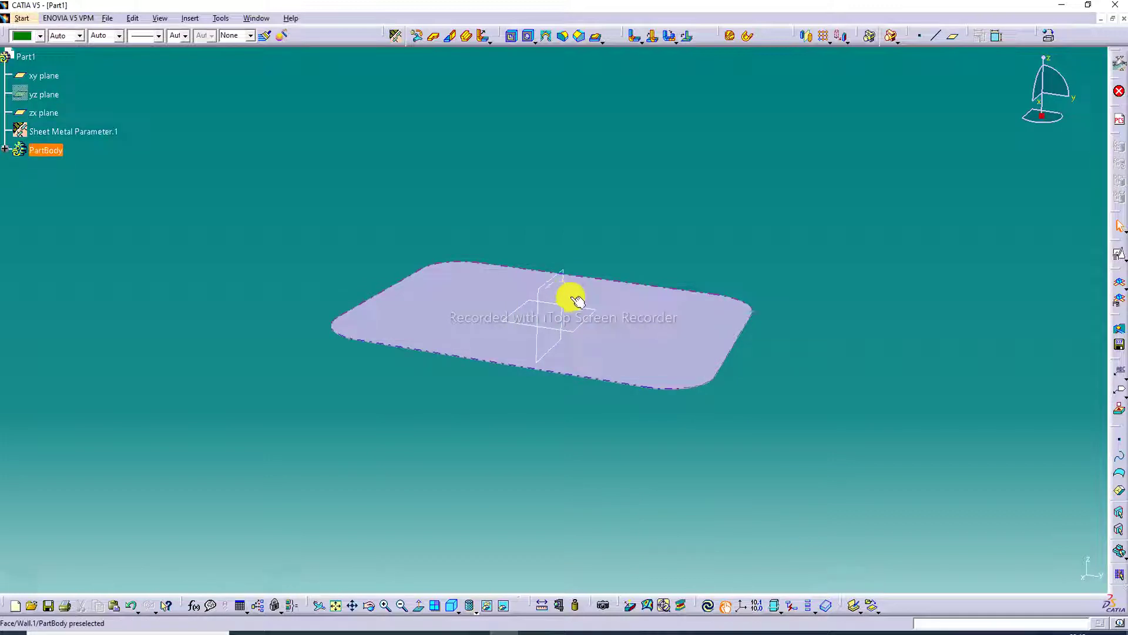
right_click(588, 321)
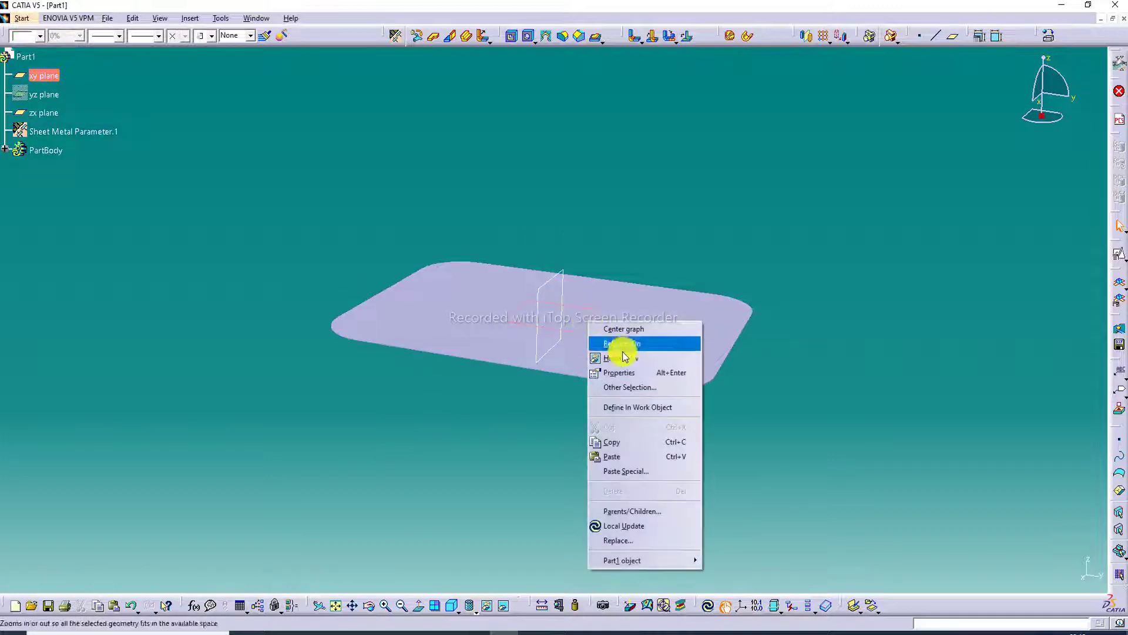
left_click(623, 357)
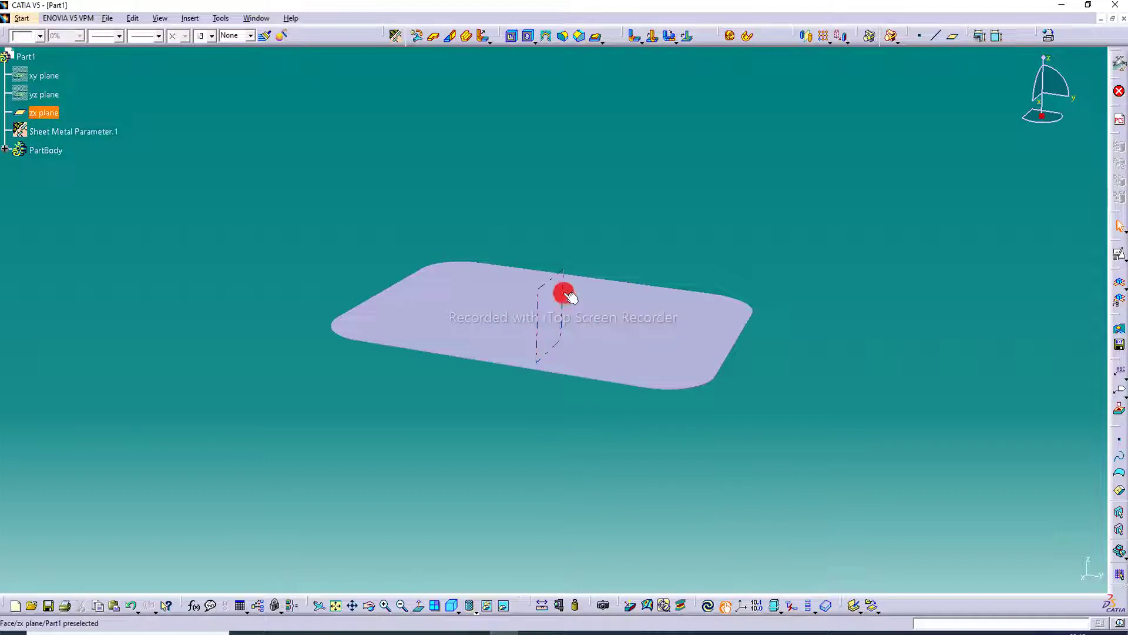
right_click(566, 294)
left_click(587, 328)
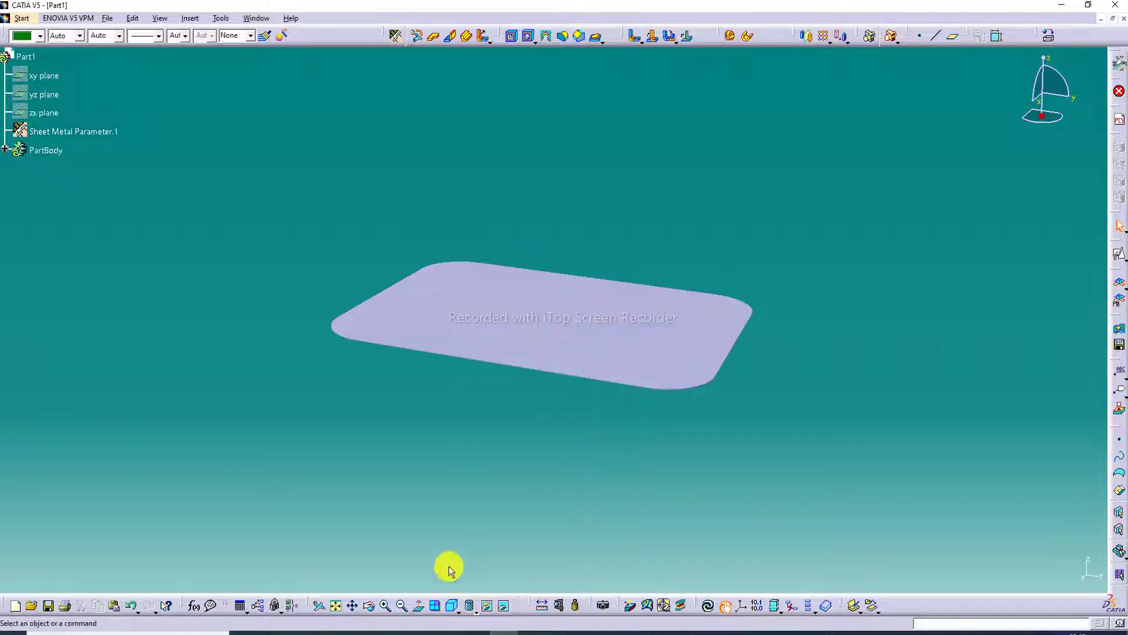
- Change the display mode to shading with the wall's edges shown
left_click(335, 606)
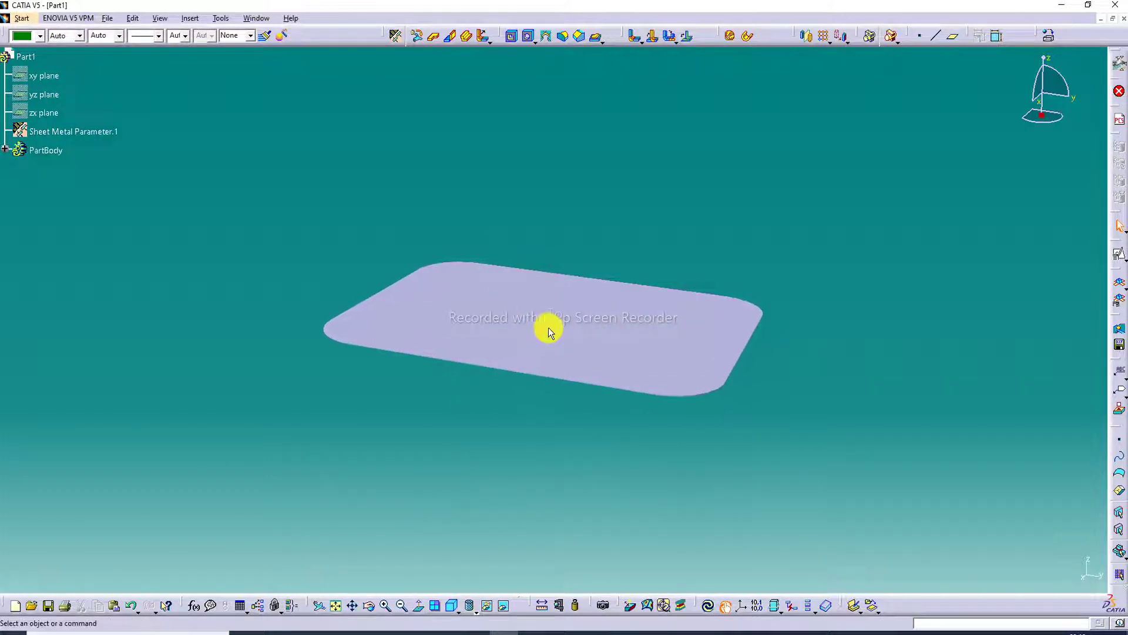
middle_click_drag(546, 333, 563, 392)
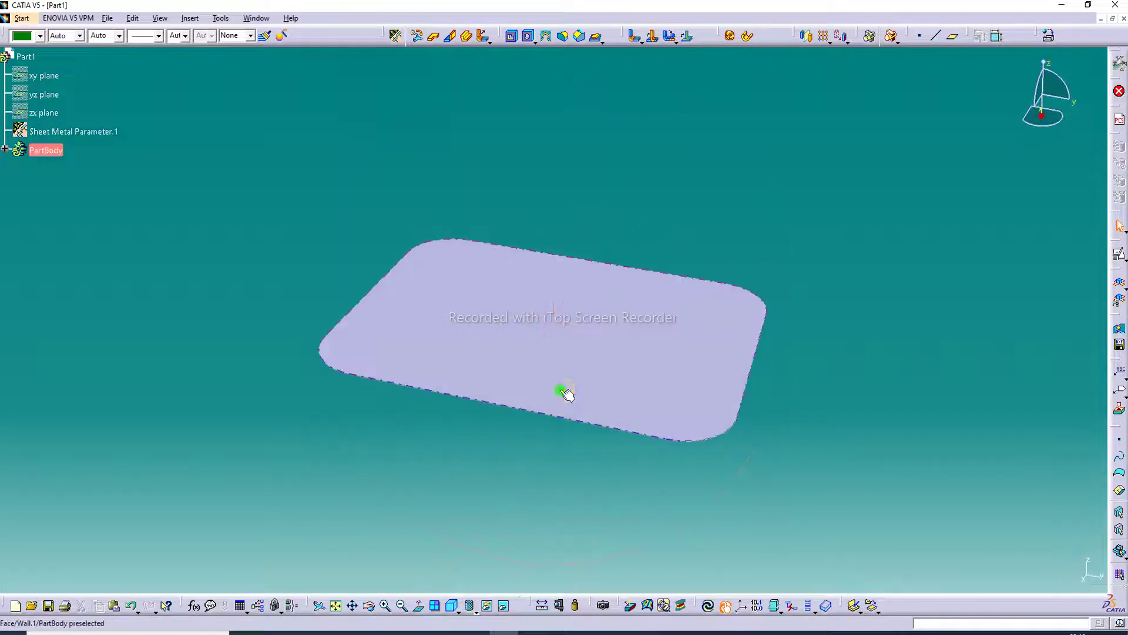
left_click(470, 606)
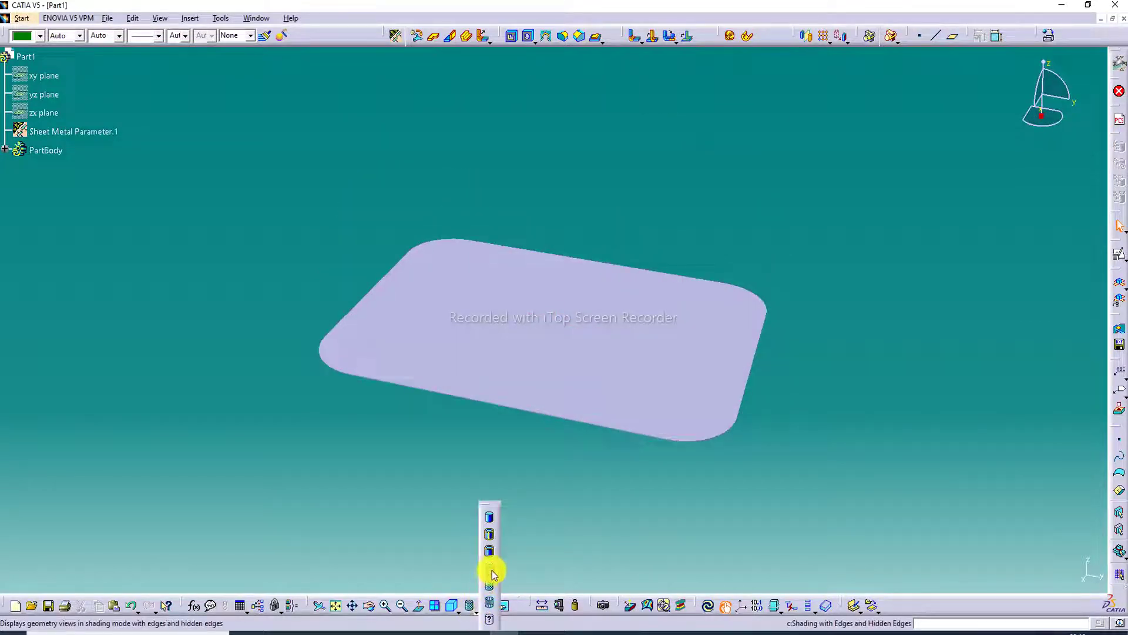
left_click(490, 551)
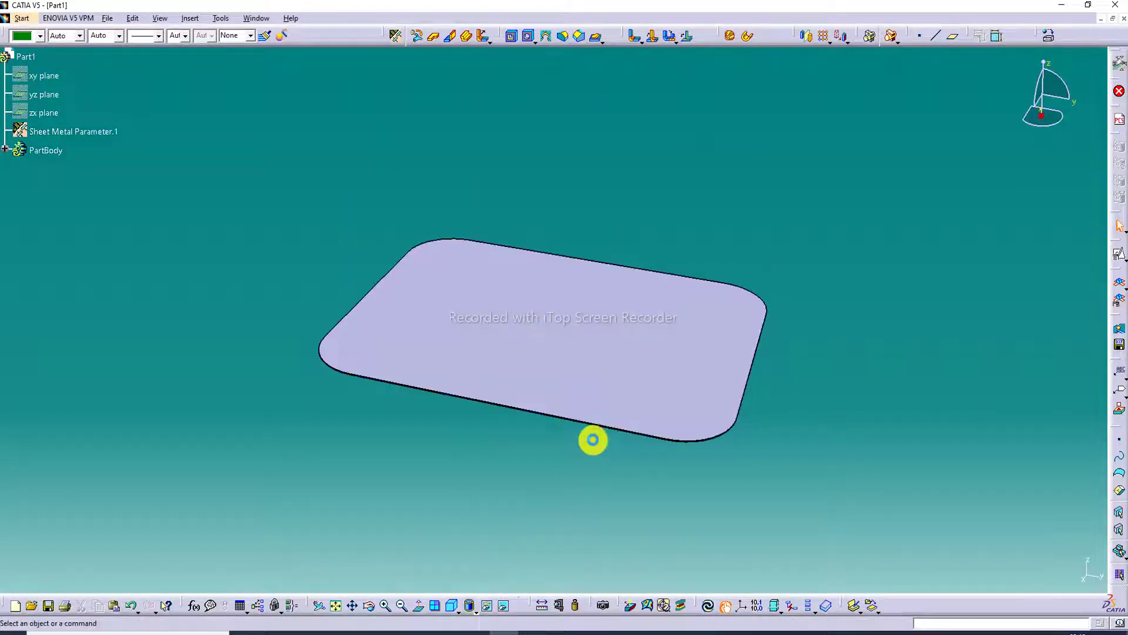
left_click(470, 605)
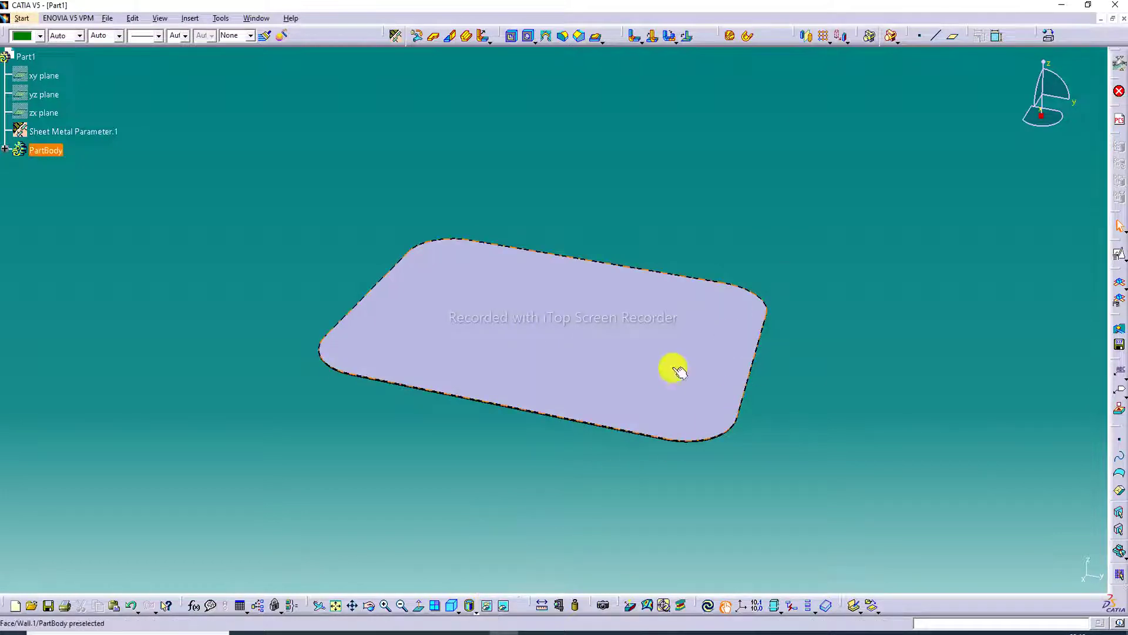
- Start a positioned sketch on the wall's top face with implicit origin and orientation, V reversed and the H and V axes swapped
middle_click_drag(597, 396, 600, 424)
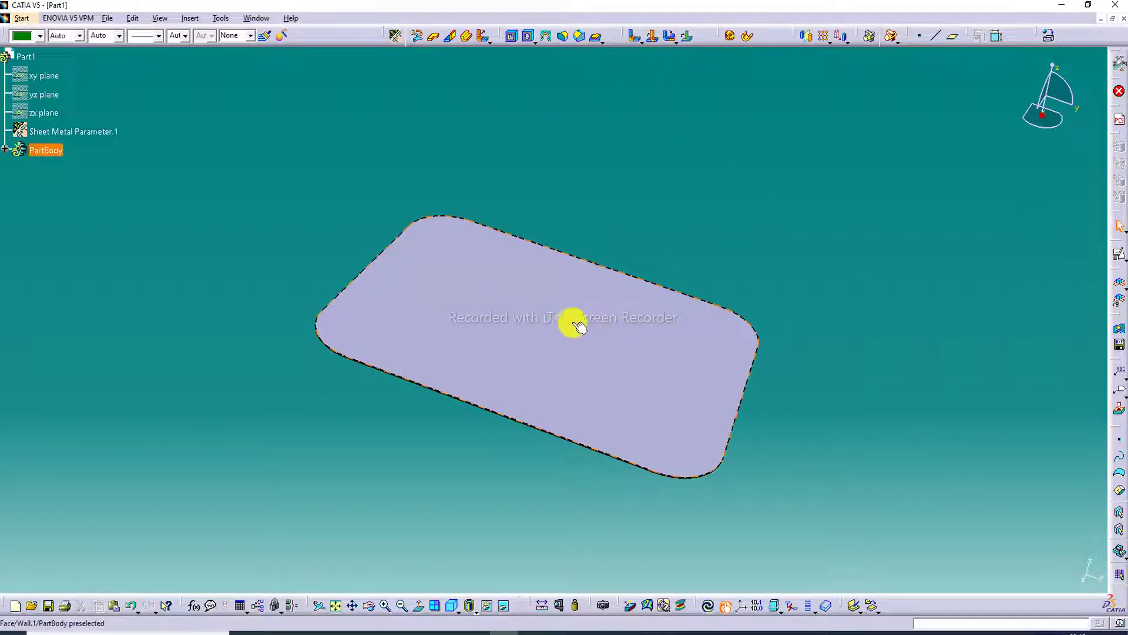
left_click(7, 151)
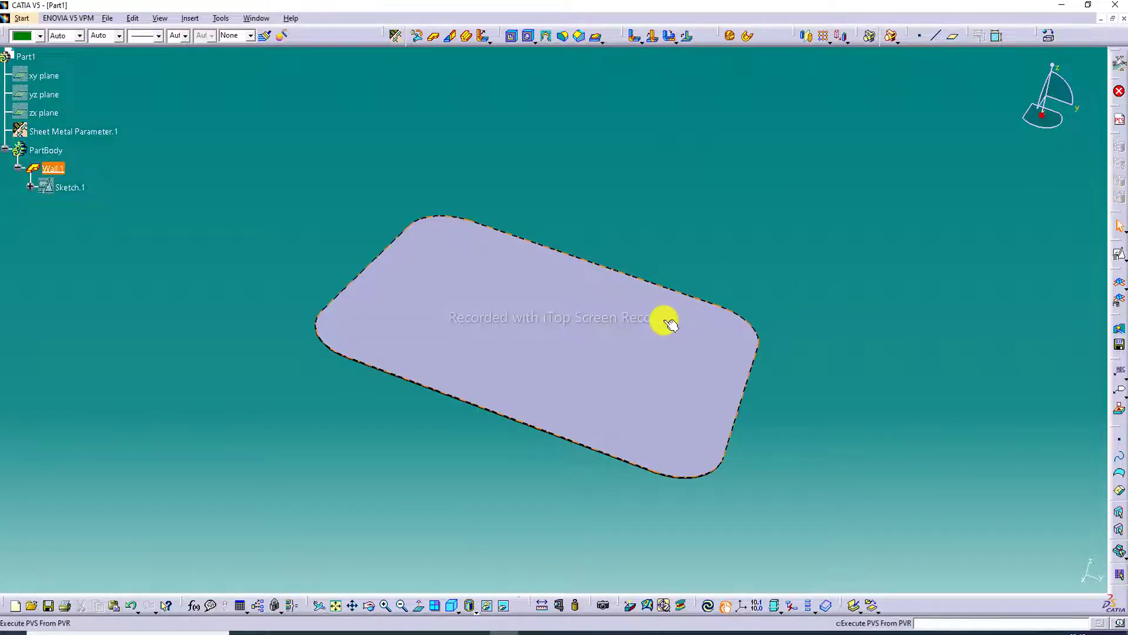
left_click(630, 347)
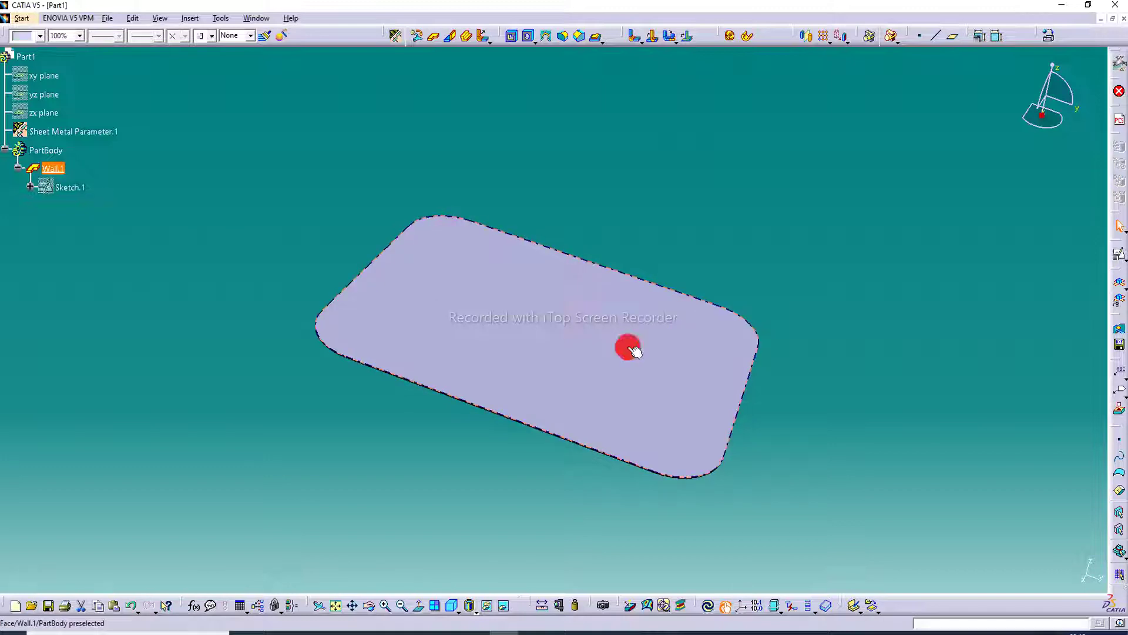
left_click(1124, 262)
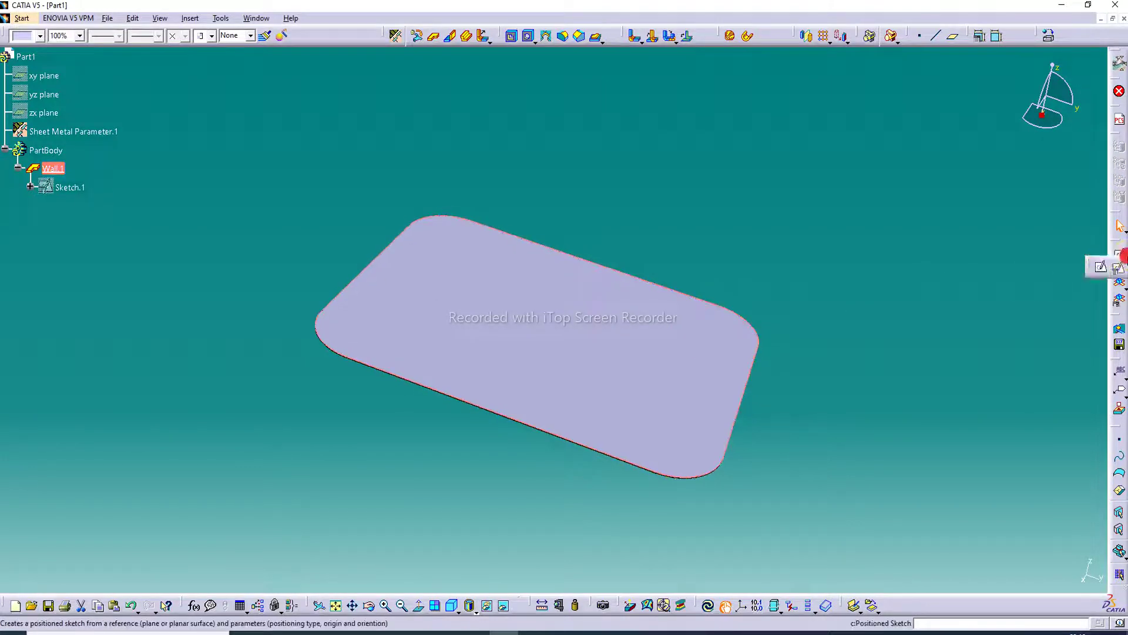
left_click(1123, 269)
left_click(1054, 553)
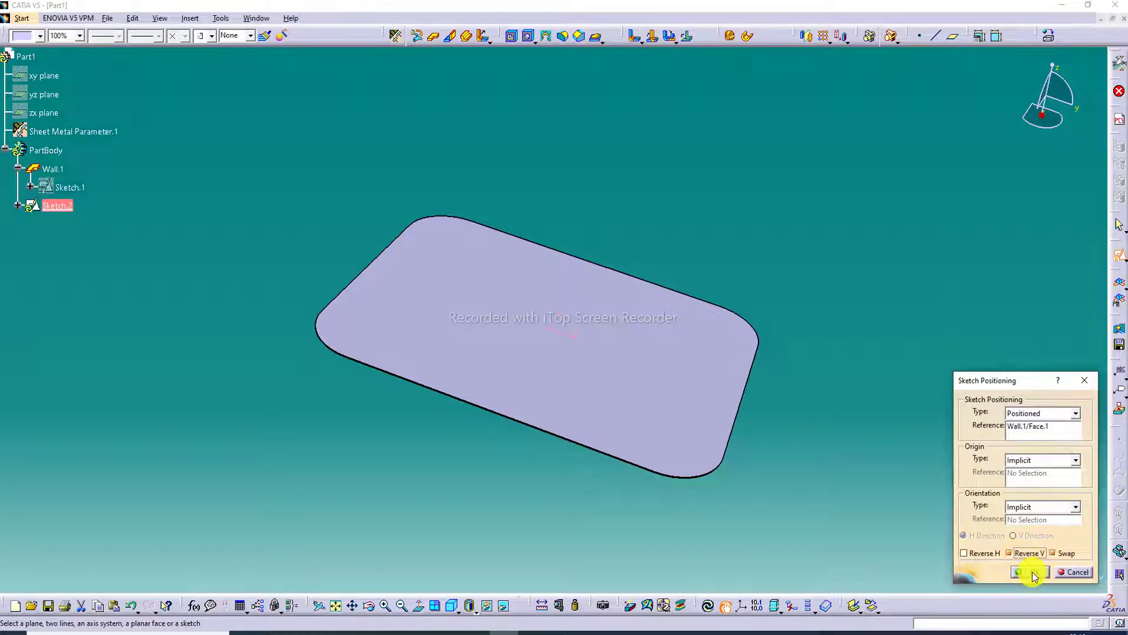
left_click(1031, 572)
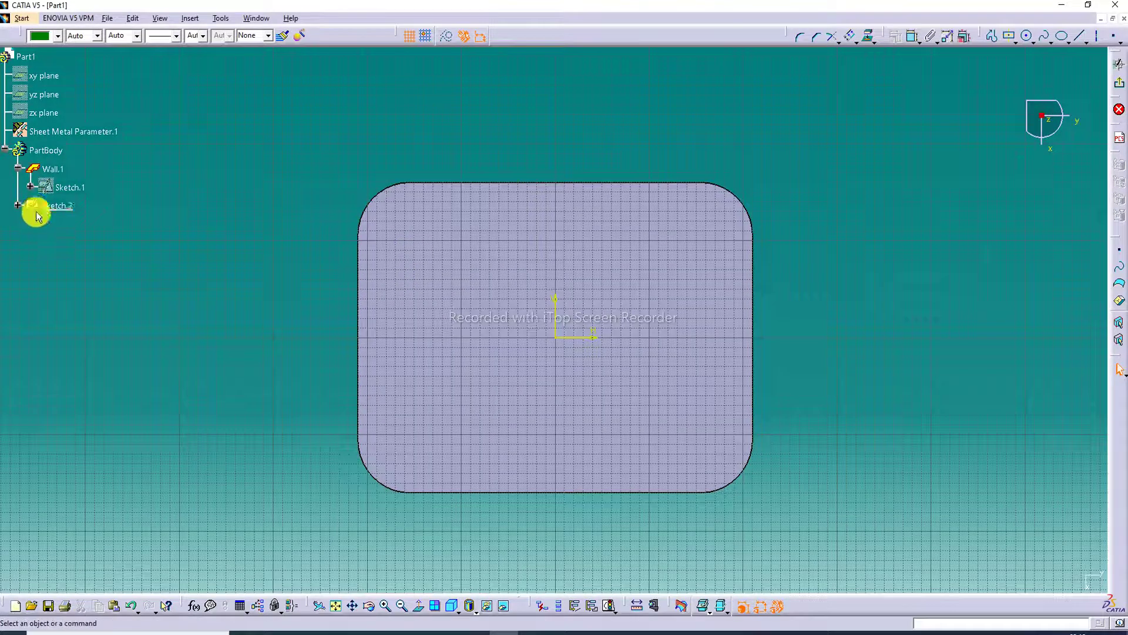
- Show the wall's profile sketch and offset the wall face's outline inward by about 15.7 mm
right_click(47, 189)
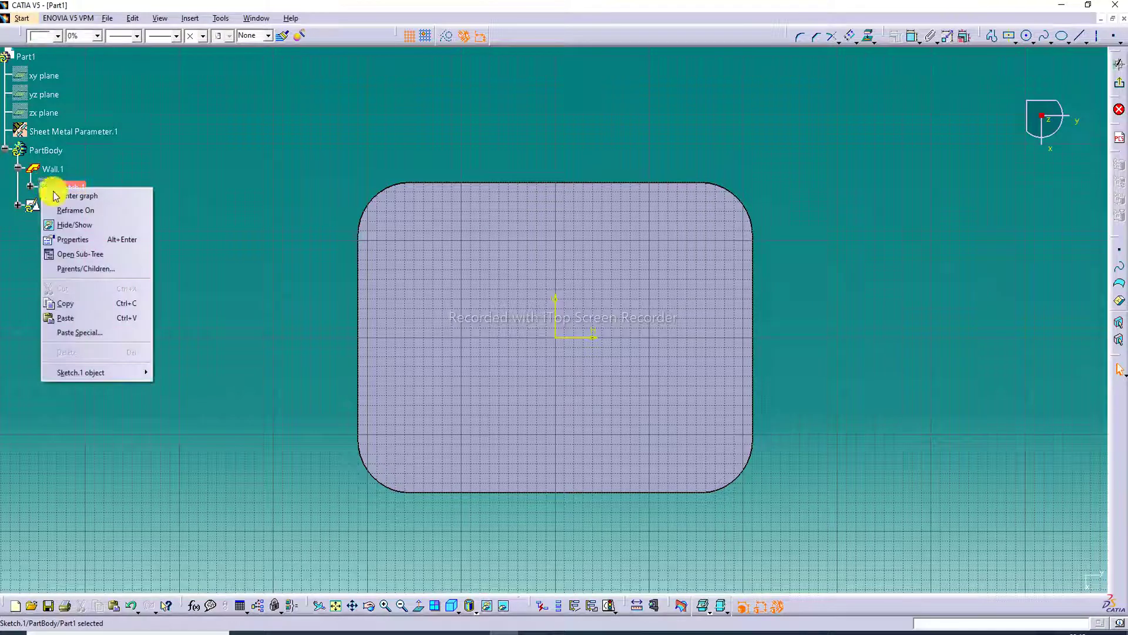
left_click(76, 222)
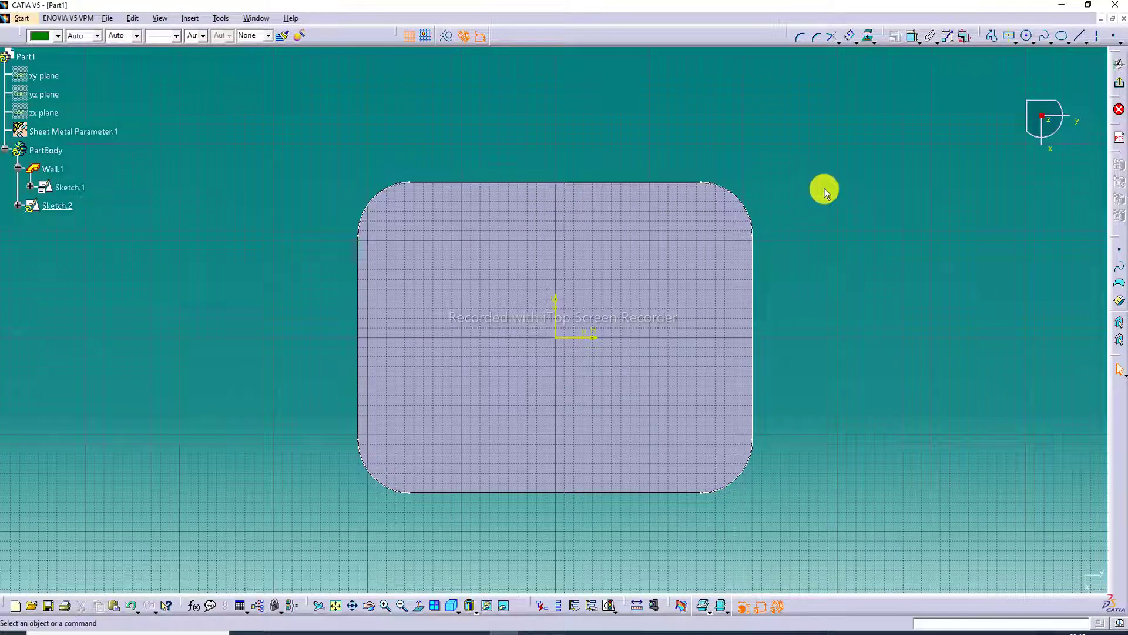
left_click(853, 39)
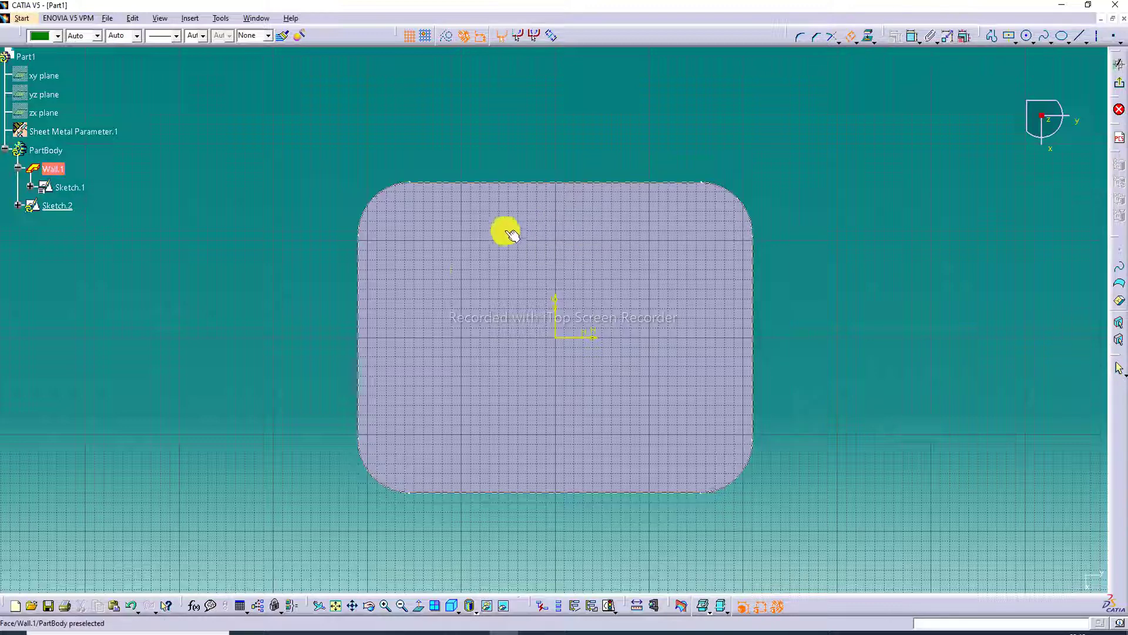
left_click(595, 227)
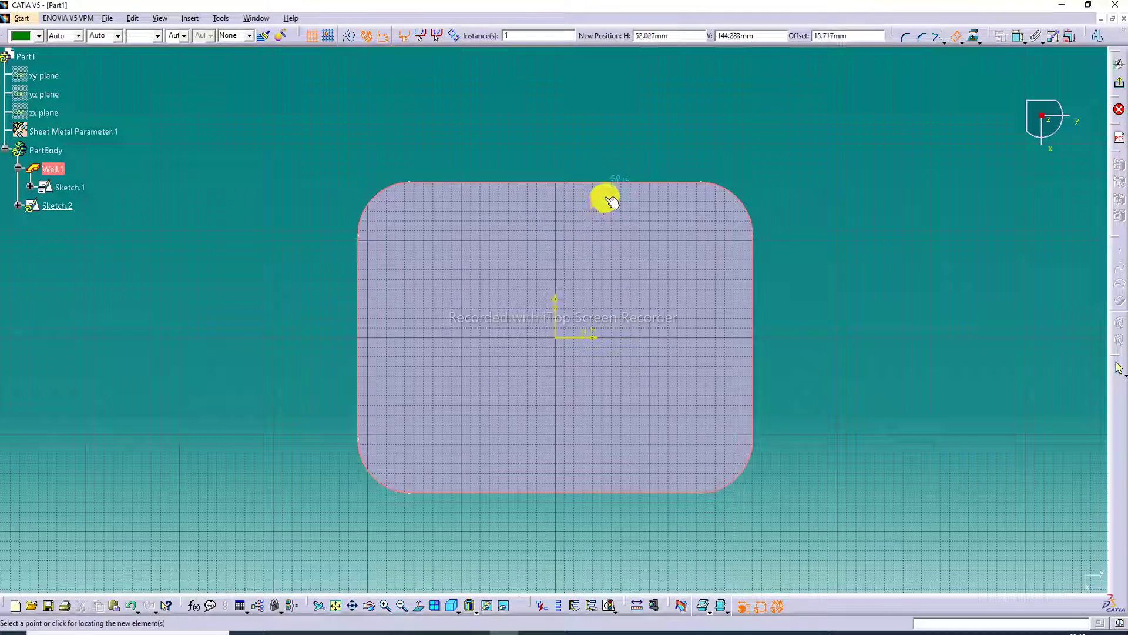
left_click(603, 197)
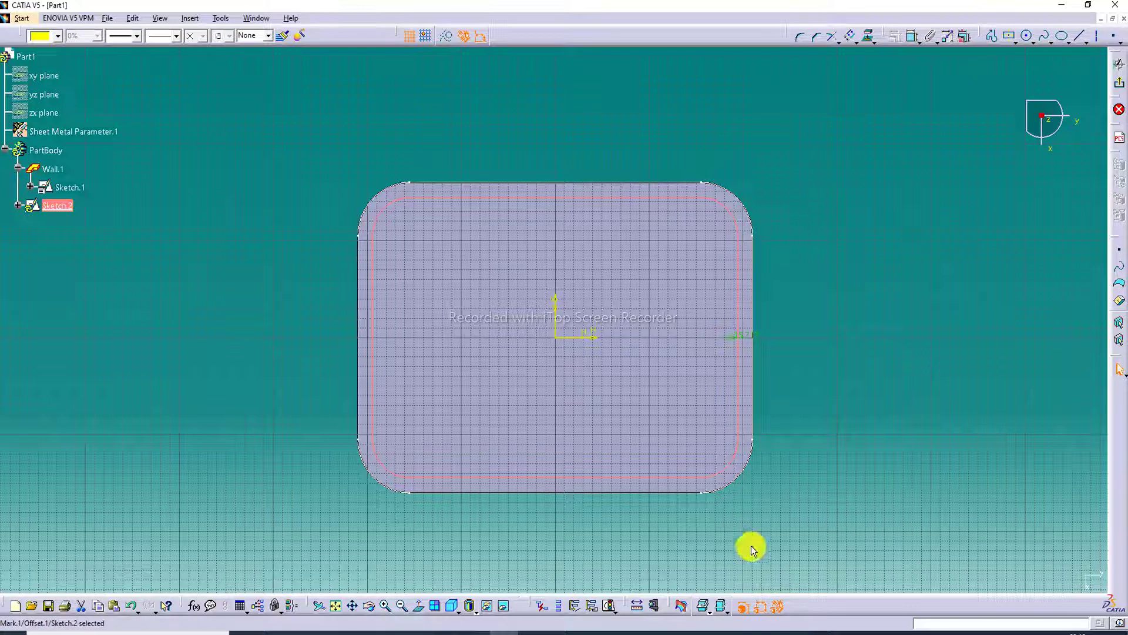
left_click(473, 632)
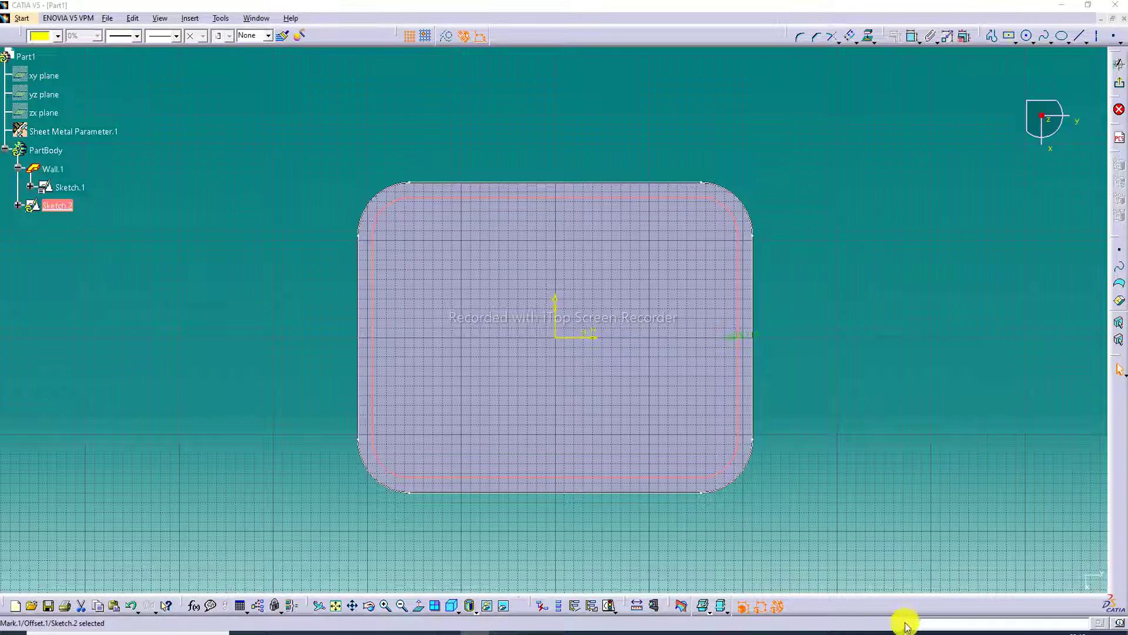
left_click(1108, 624)
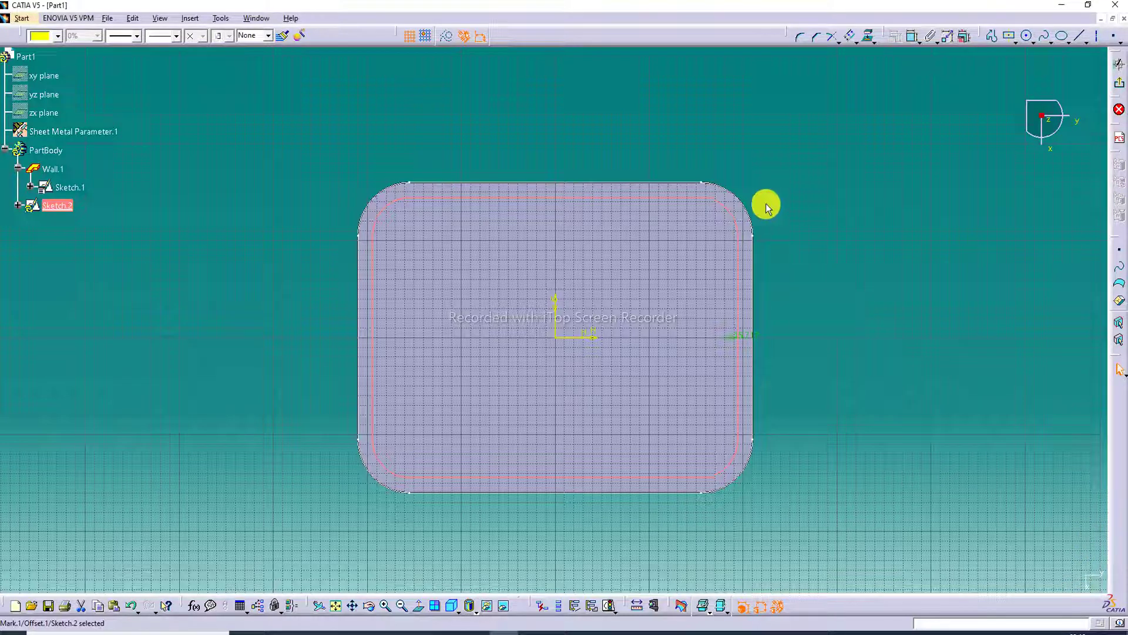
- Set the outline's offset to -9 mm and exit the sketch
double_click(743, 335)
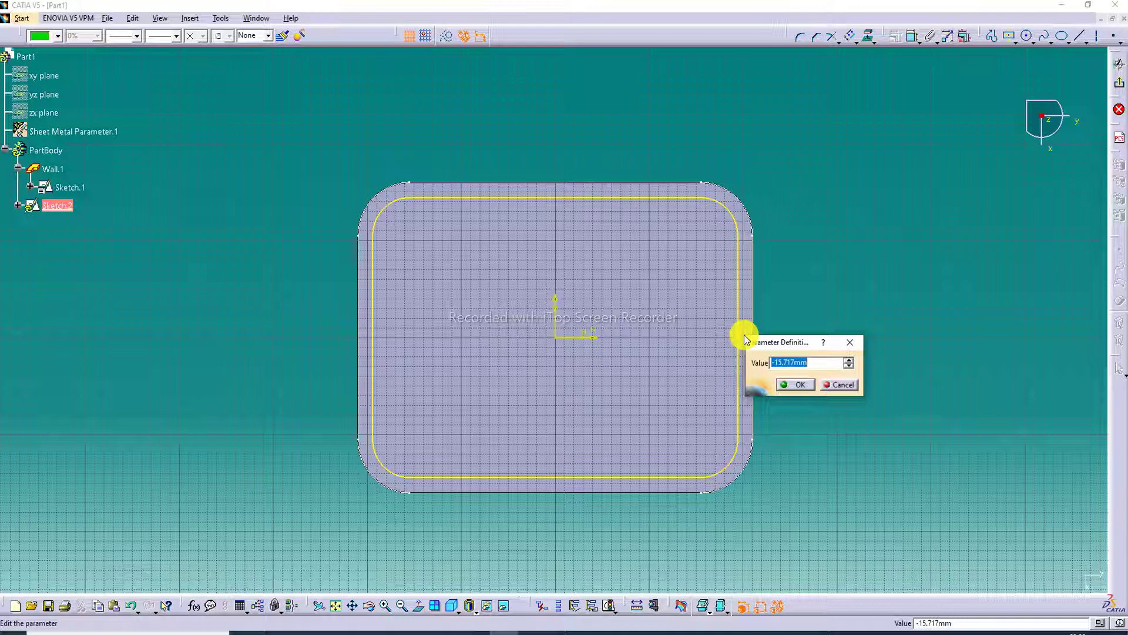
type("-")
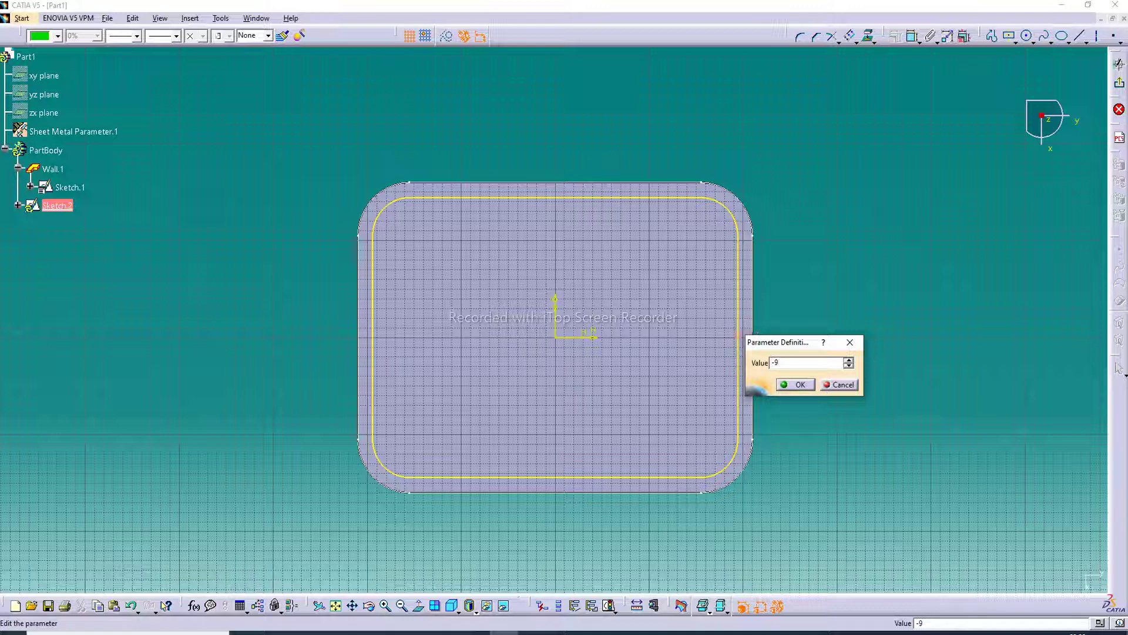
type("9")
key("Return")
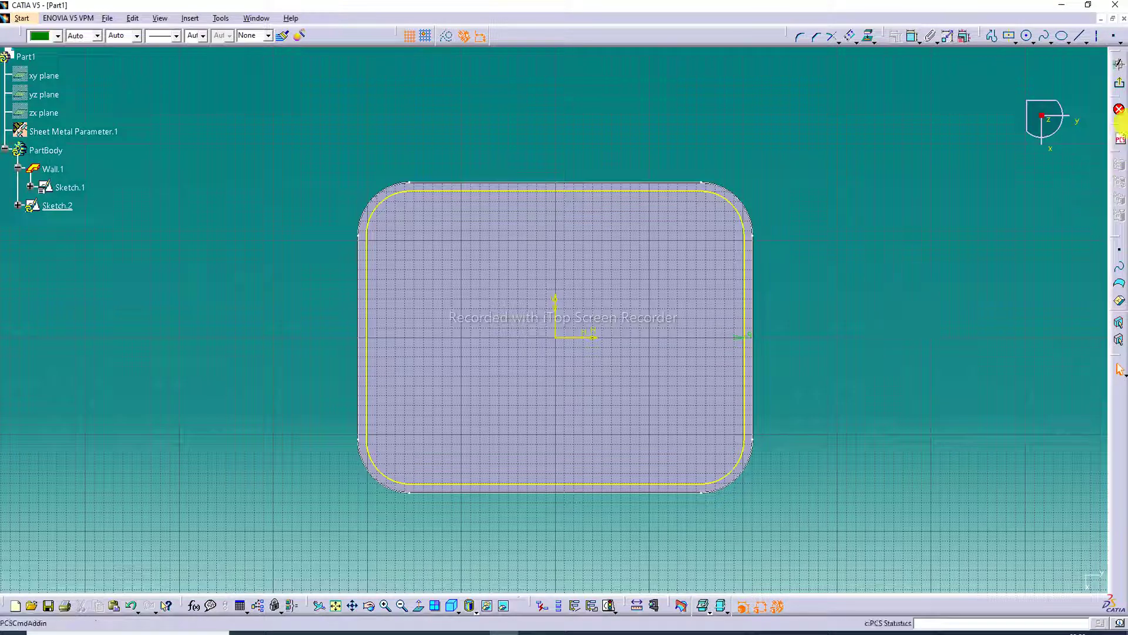
left_click(1120, 85)
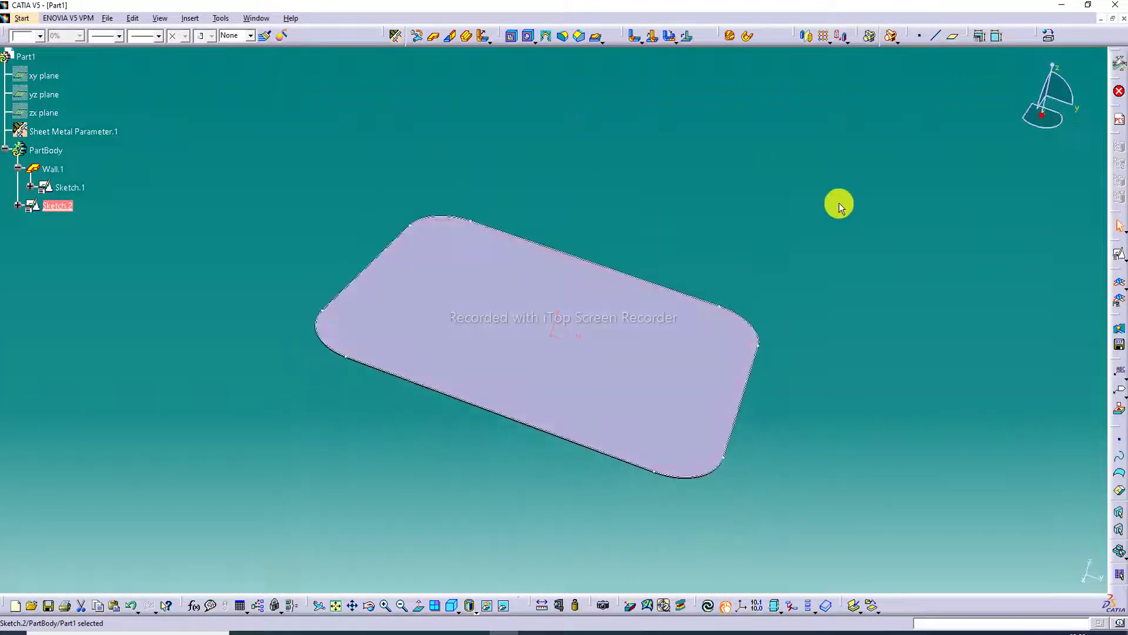
- Start a surface stamp using the inner offset outline sketch as its profile
left_click(600, 39)
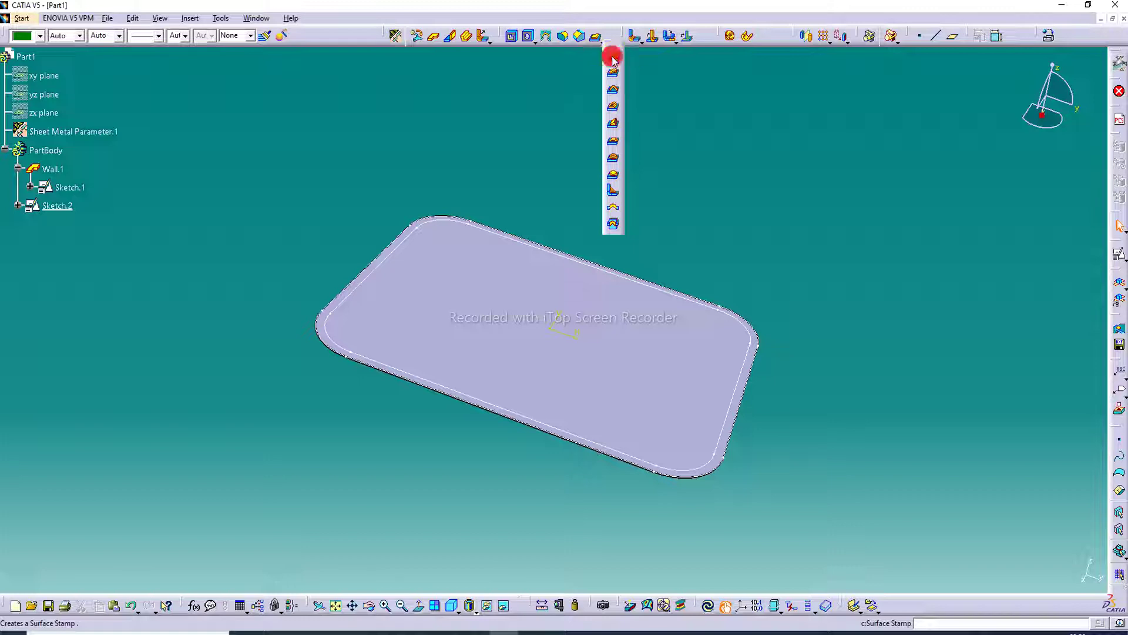
left_click(611, 60)
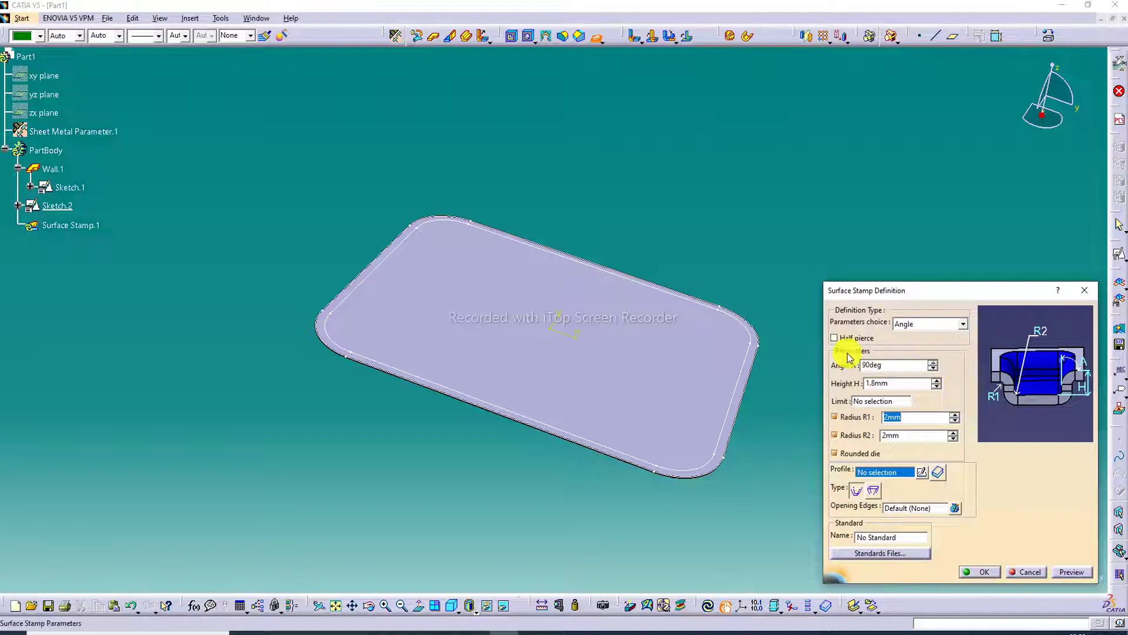
left_click(888, 366)
key("Return")
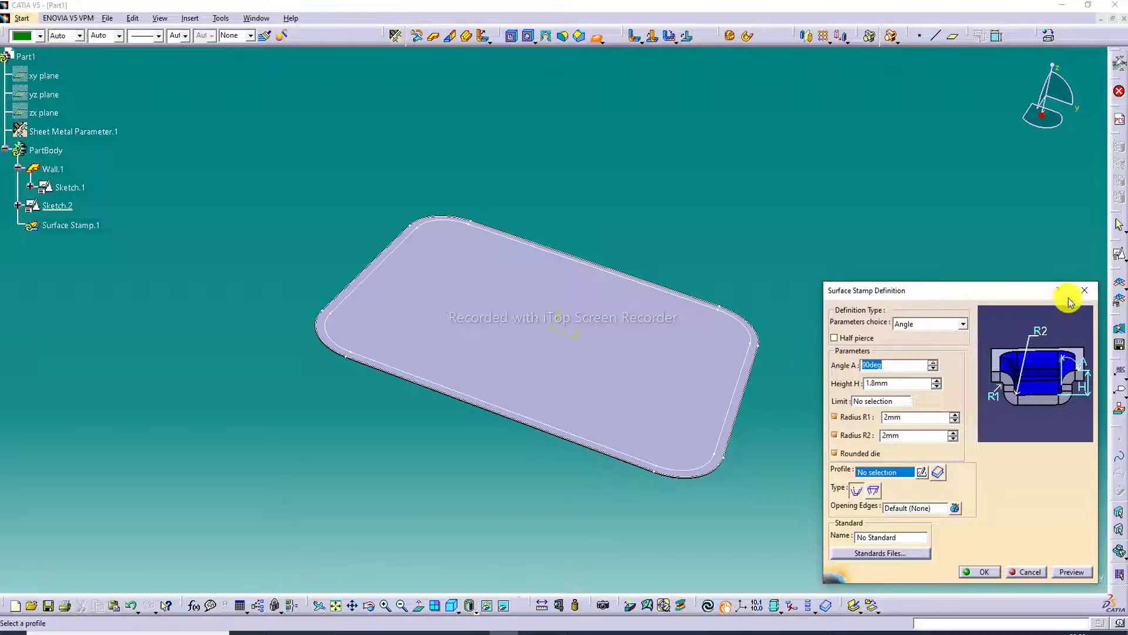
left_click(923, 251)
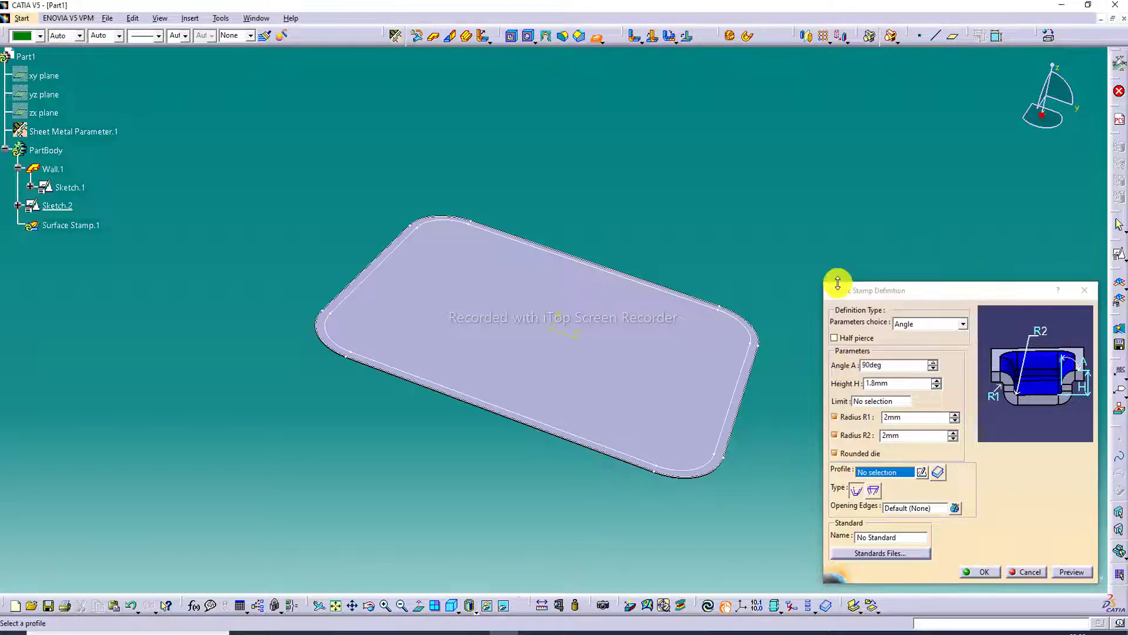
left_click(743, 362)
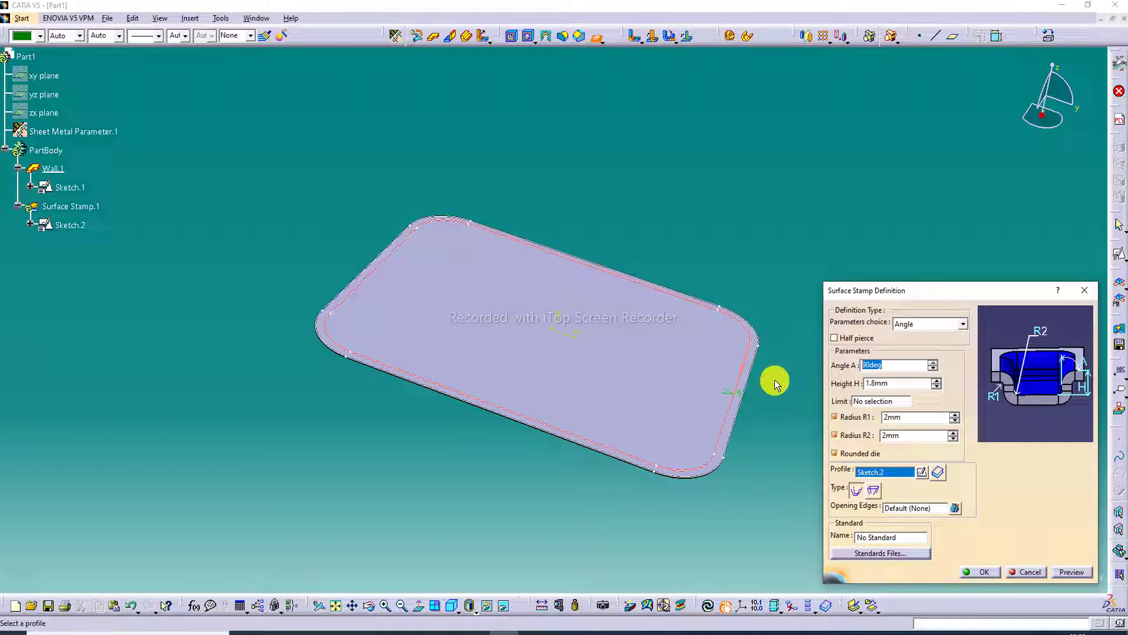
- Set the surface stamp's angle to 60 degrees and its height to 3.2 mm
middle_click_drag(774, 380, 807, 312)
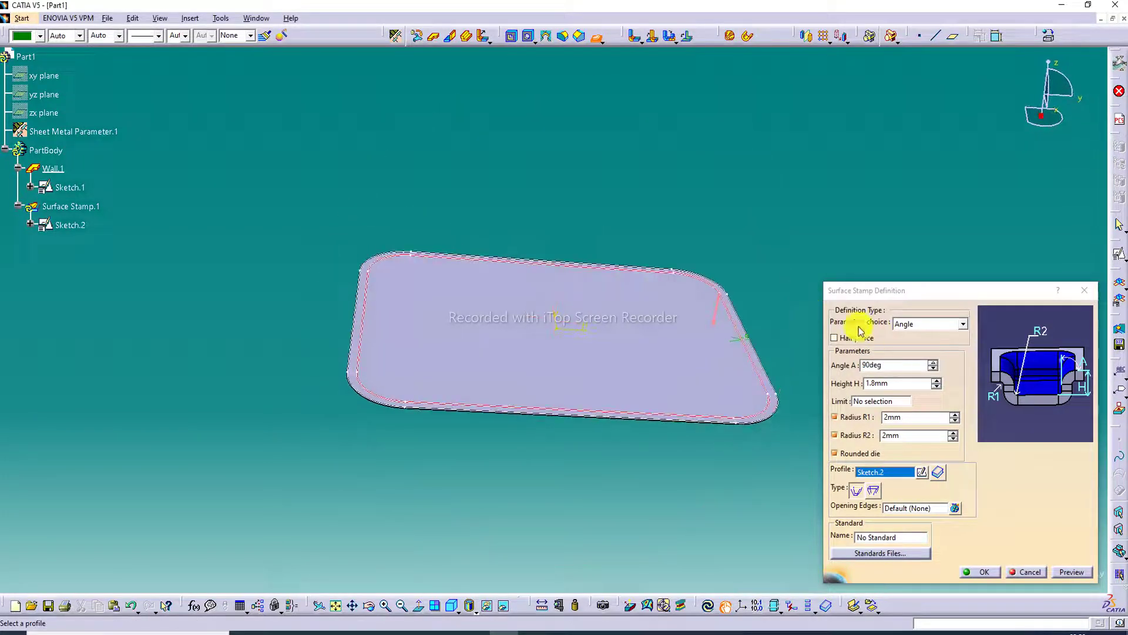
double_click(887, 365)
type("60")
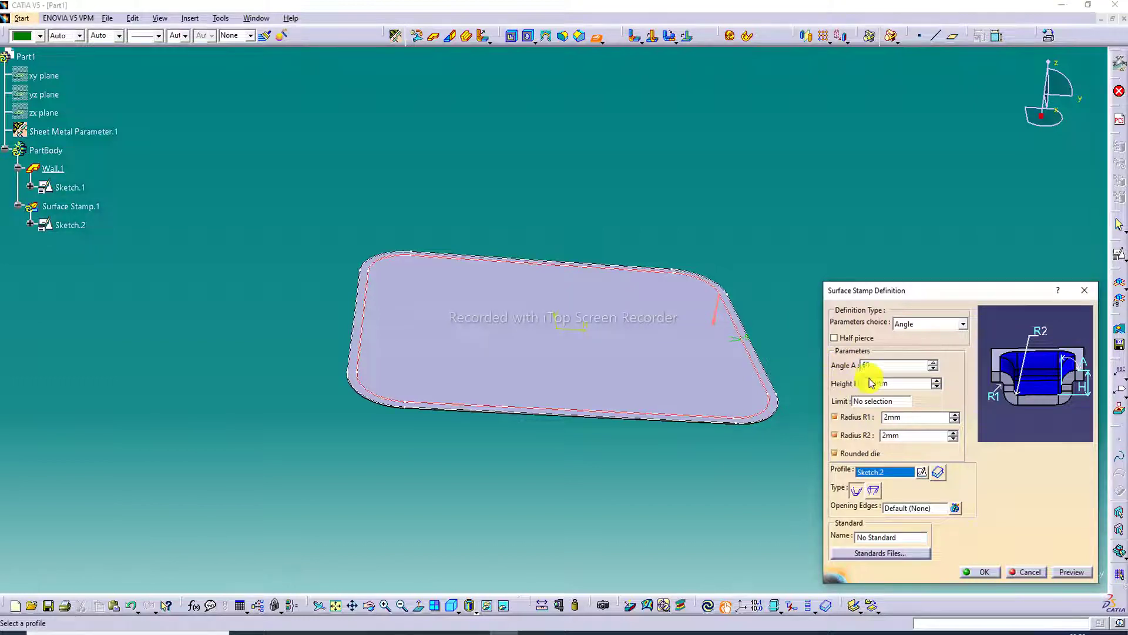
left_click(901, 385)
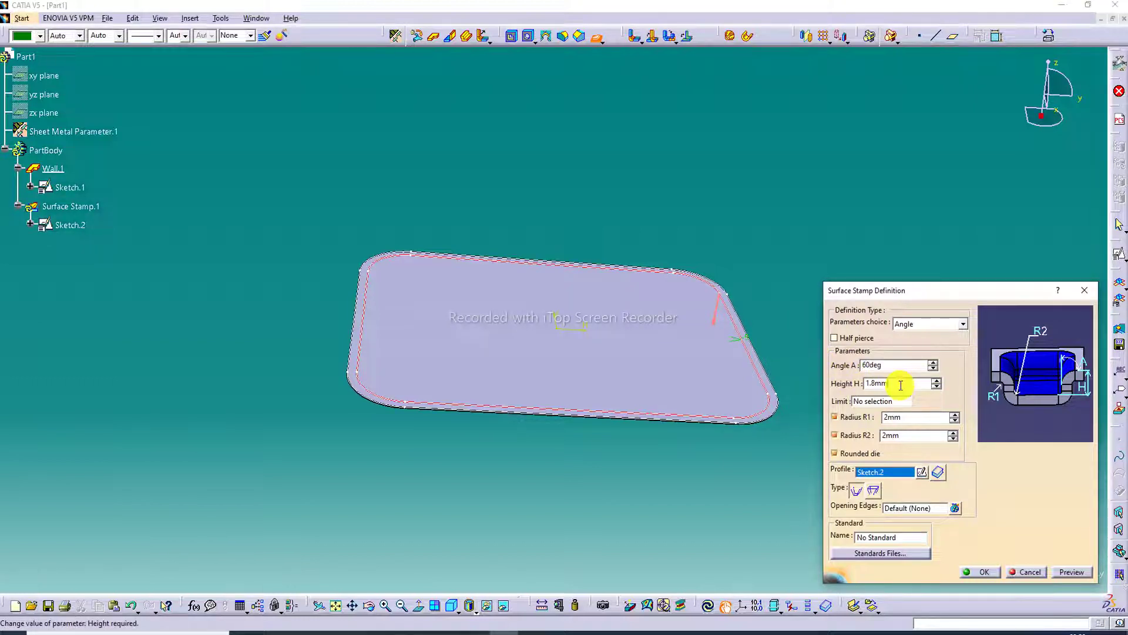
double_click(893, 384)
type("3")
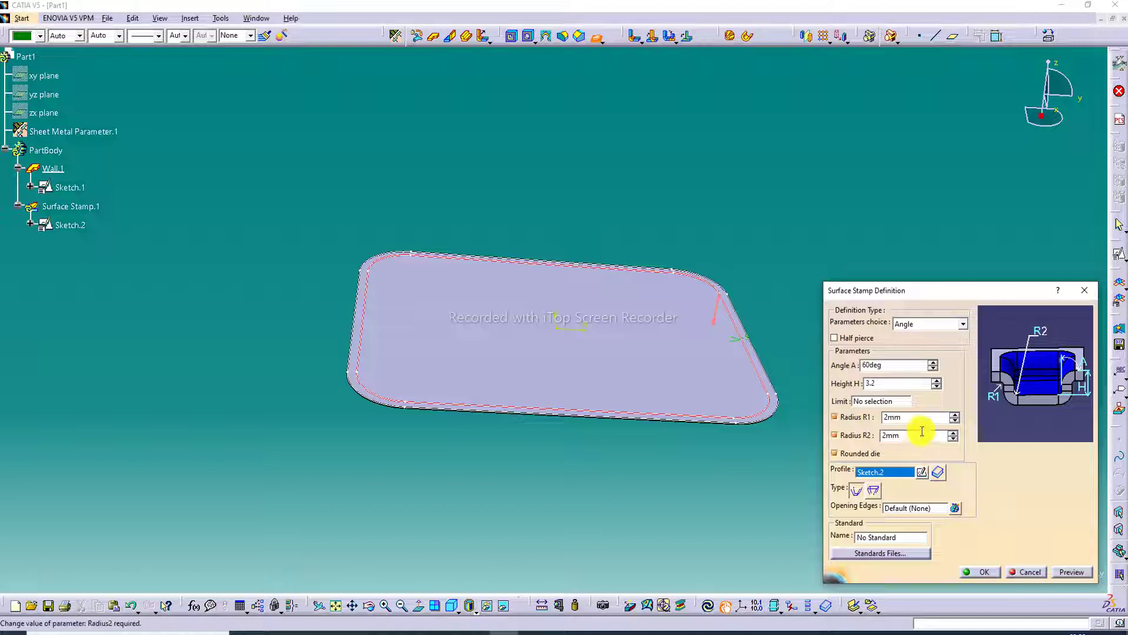
- Set the stamp's radius R1 to 3.1 mm and R2 to 3.2 mm, preview it and create the stamp
left_click(869, 418)
left_click(868, 420)
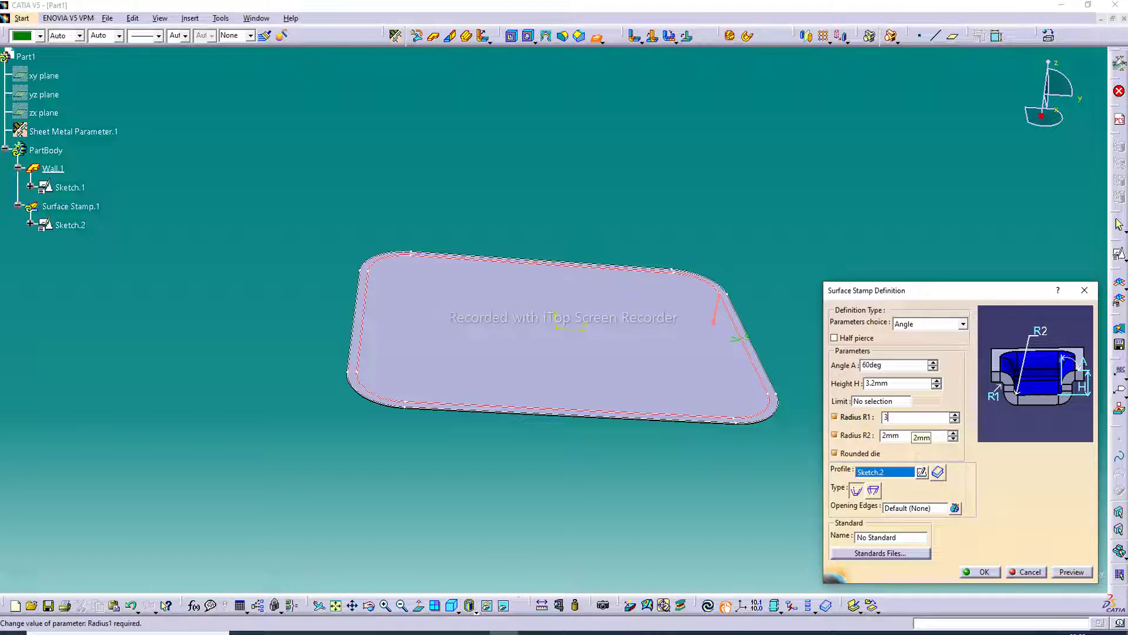
type("3.1mm")
left_click(852, 442)
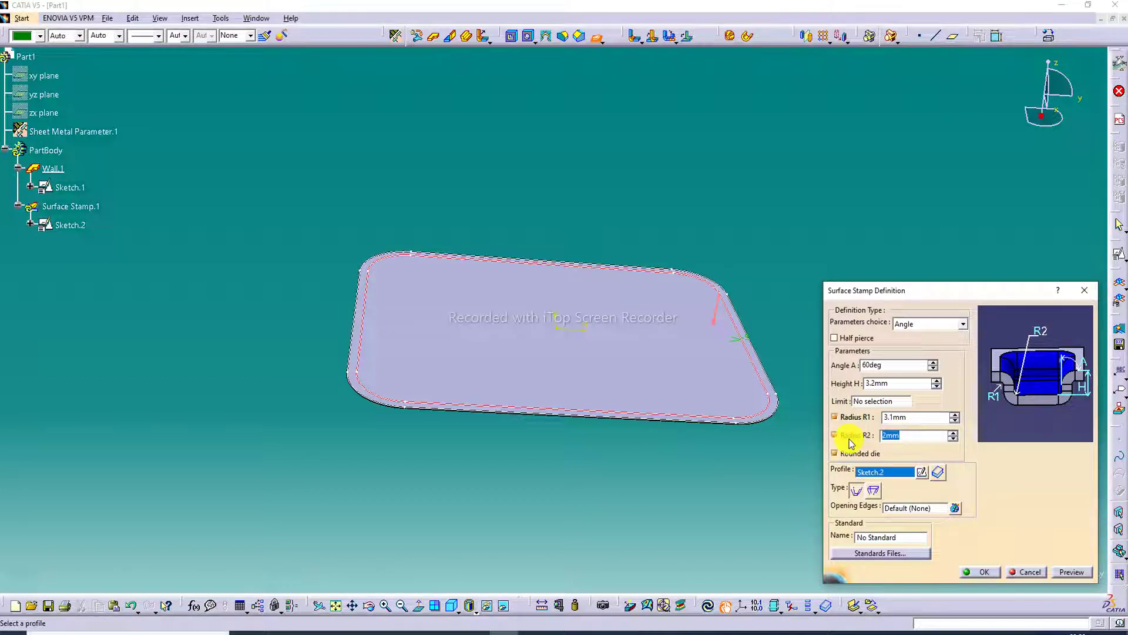
type("3")
left_click(1071, 572)
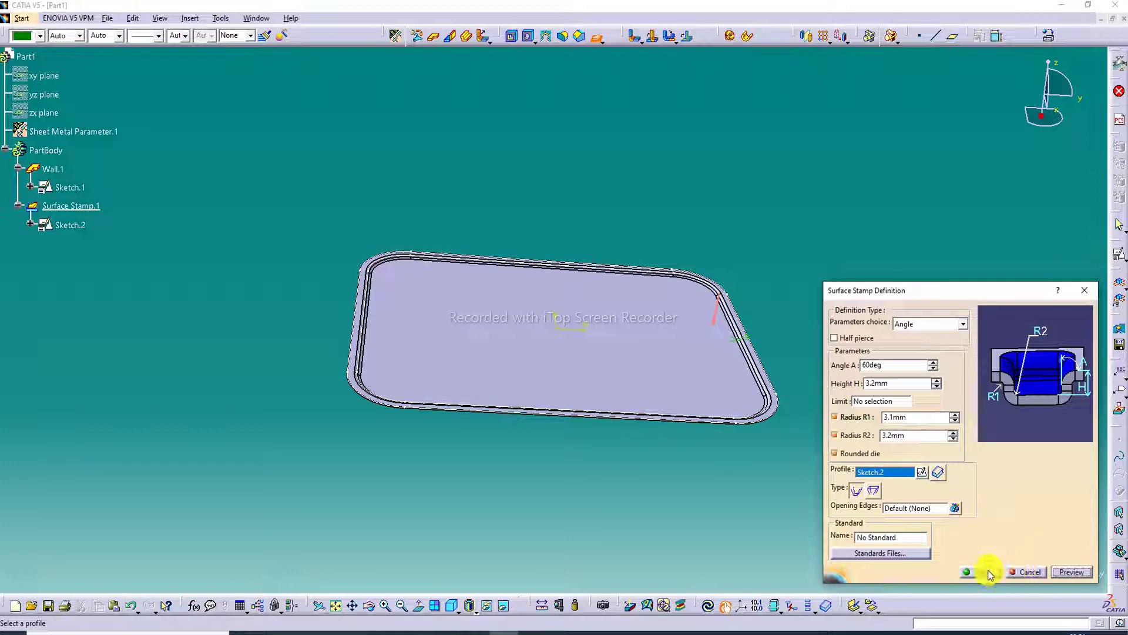
left_click(986, 572)
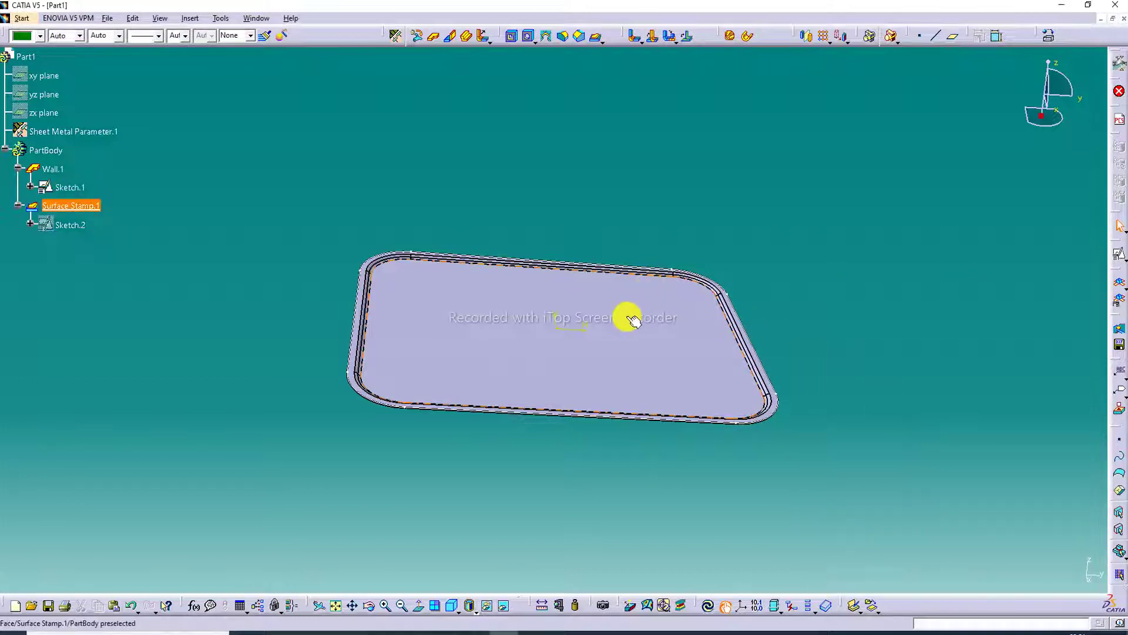
- Start a positioned sketch on the stamp's floor with V reversed and the H and V axes swapped, and show the stamp's profile sketch
middle_click_drag(696, 315, 560, 425)
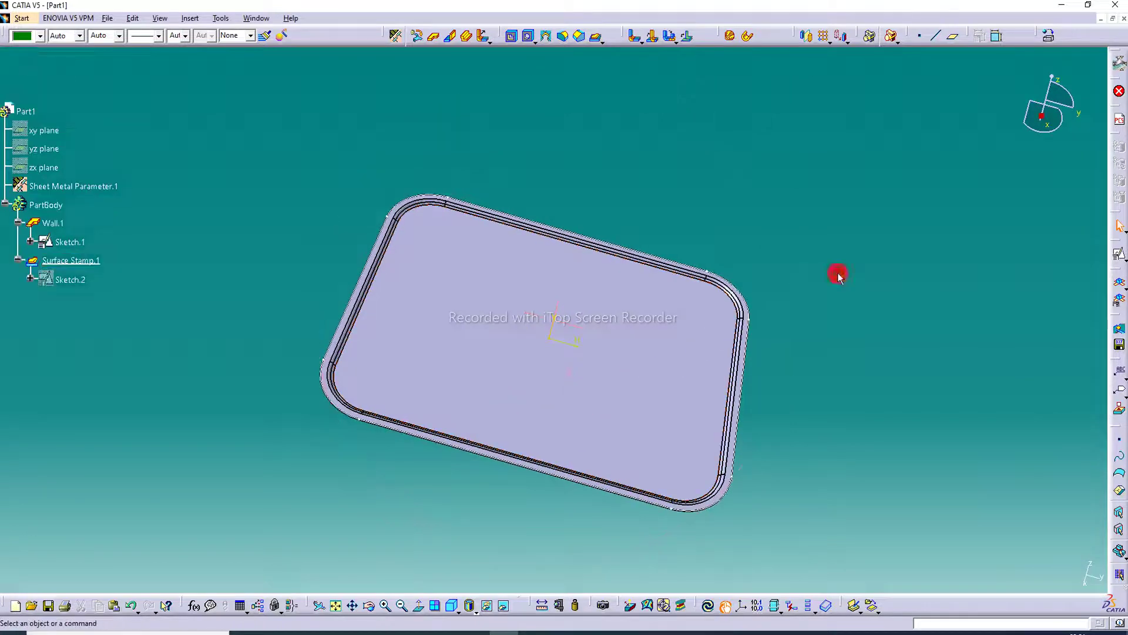
middle_click_drag(554, 345, 651, 298)
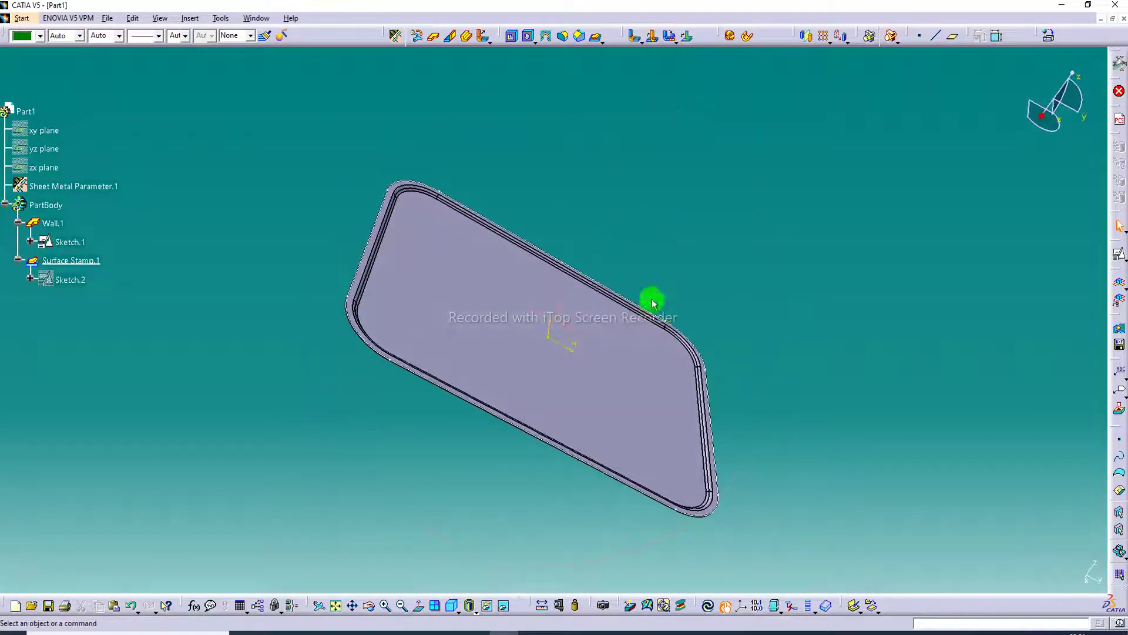
middle_click_drag(587, 400, 588, 399)
middle_click_drag(435, 229, 394, 377)
mouse_move(320, 379)
middle_mouse_down()
mouse_move(305, 405)
mouse_move(423, 434)
middle_mouse_up()
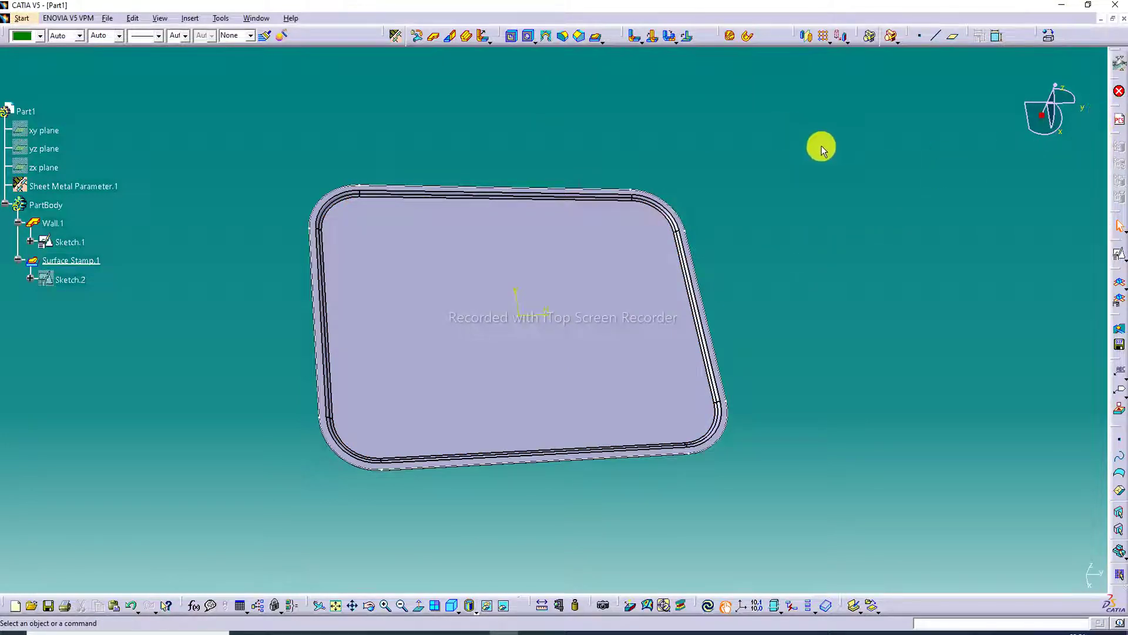
left_click(455, 289)
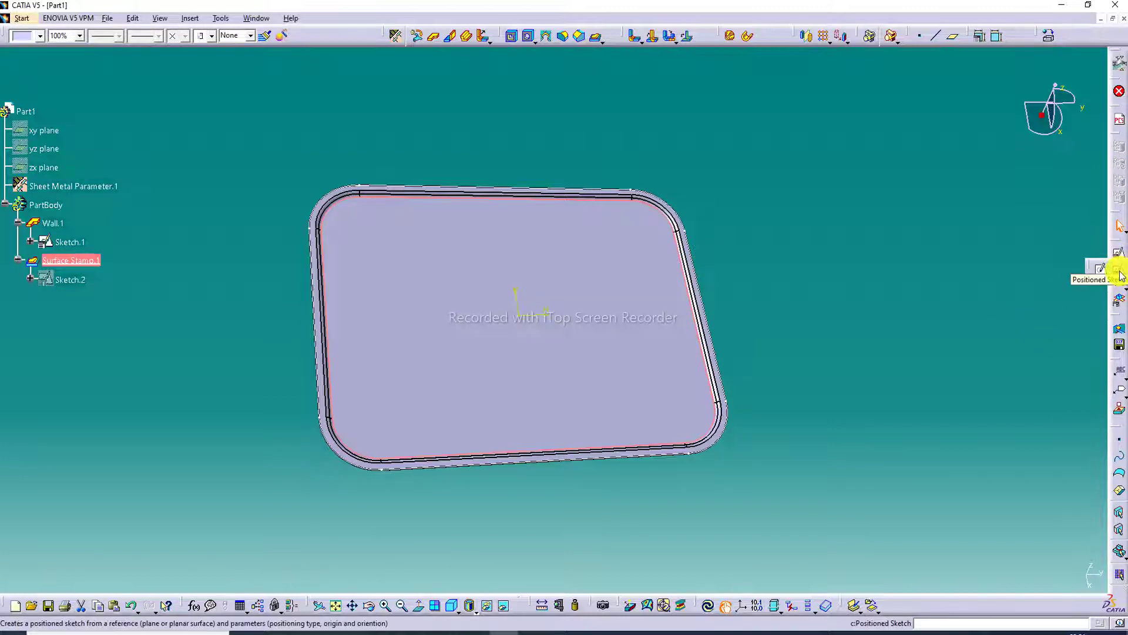
left_click(1119, 273)
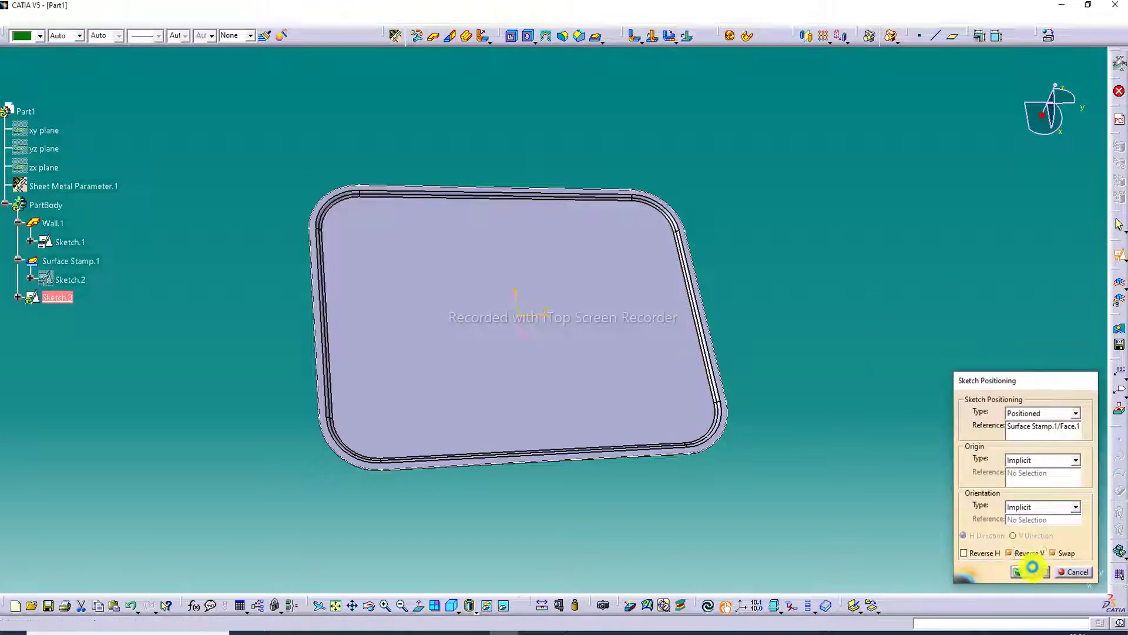
left_click(1035, 570)
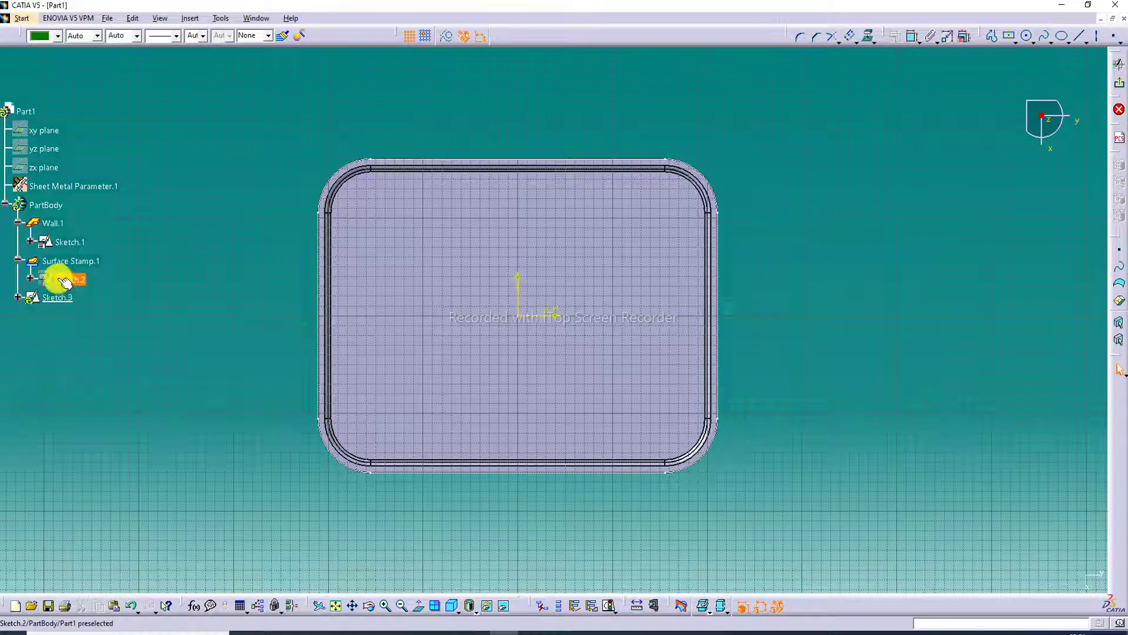
right_click(65, 281)
left_click(98, 316)
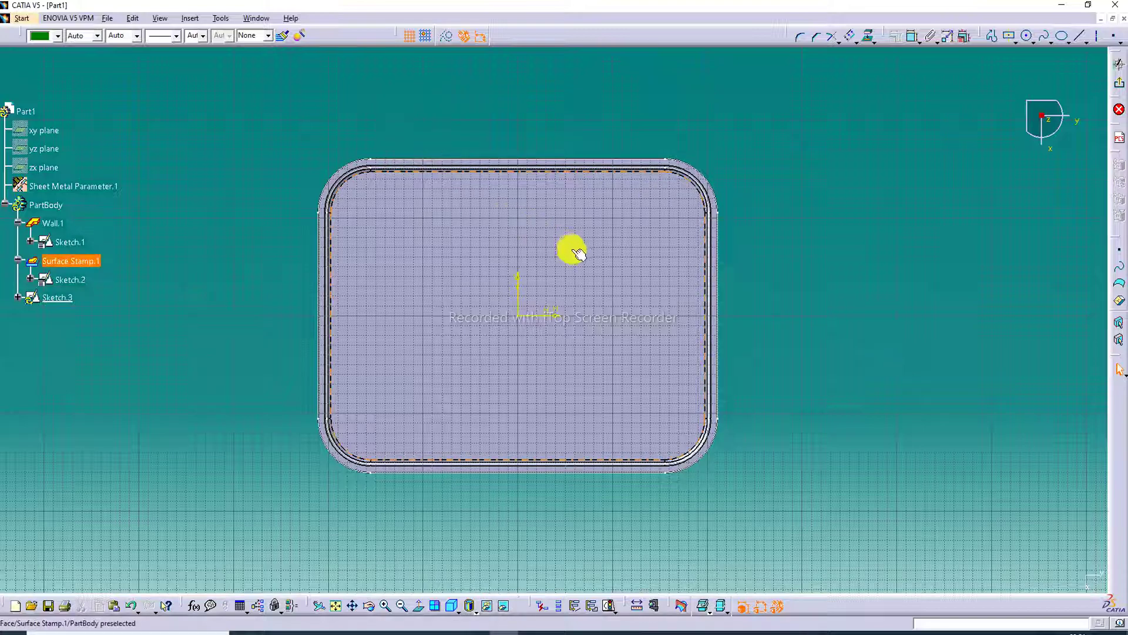
- Sketch a horizontal elongated hole with a radius of about 63 mm across the lower half of the stamp's floor
left_click_drag(351, 614, 403, 609)
left_click(385, 607)
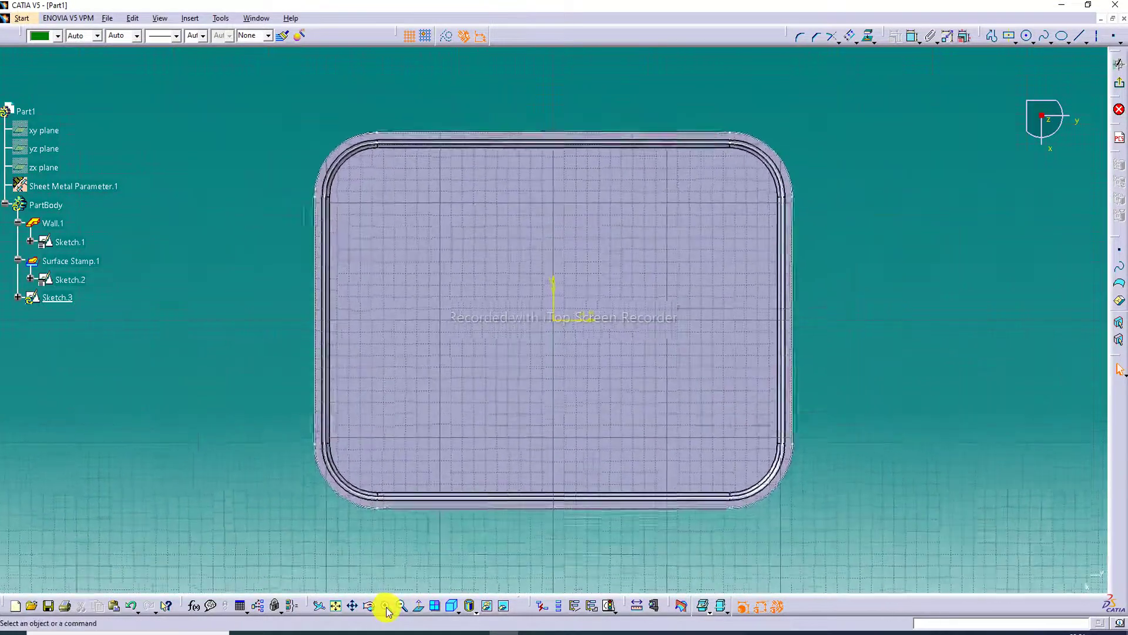
left_click(386, 608)
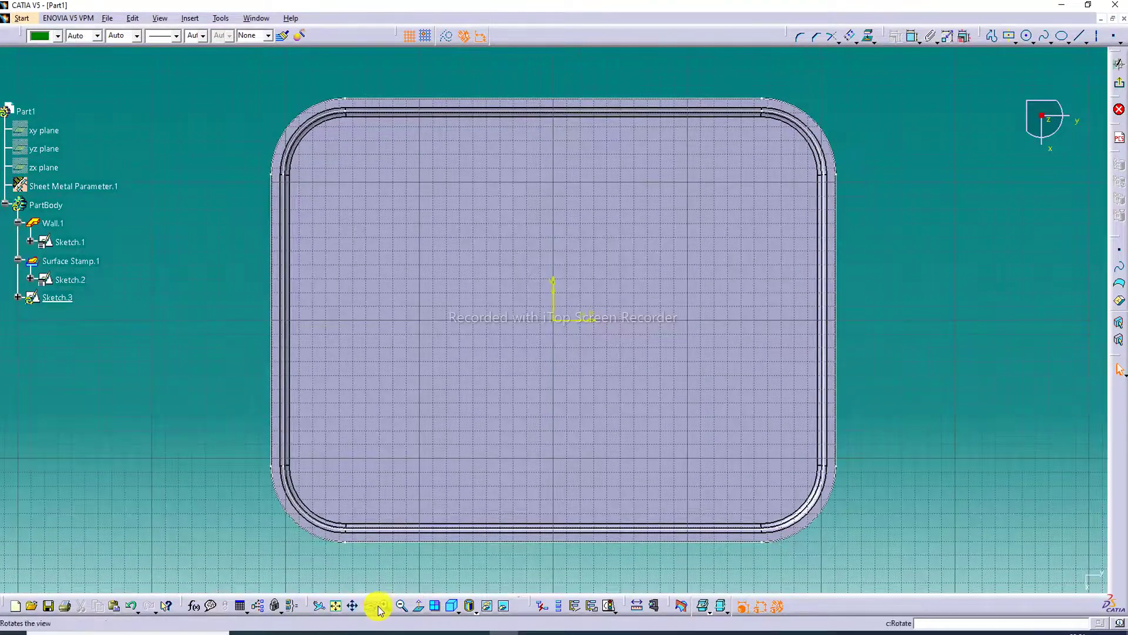
left_click(400, 606)
left_click(400, 606)
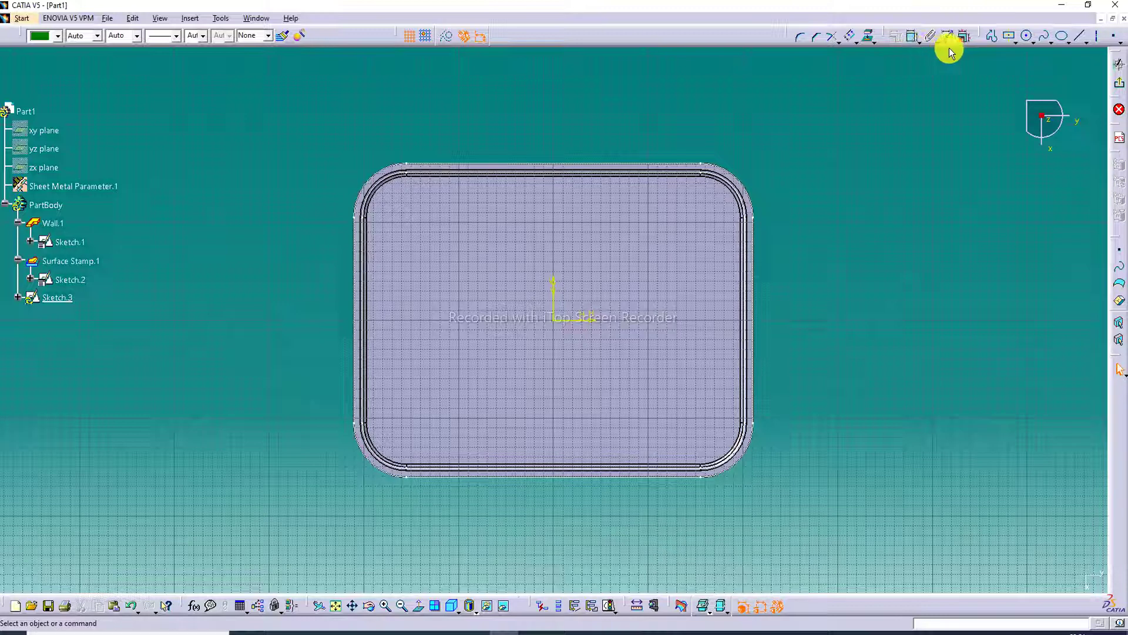
left_click(1017, 41)
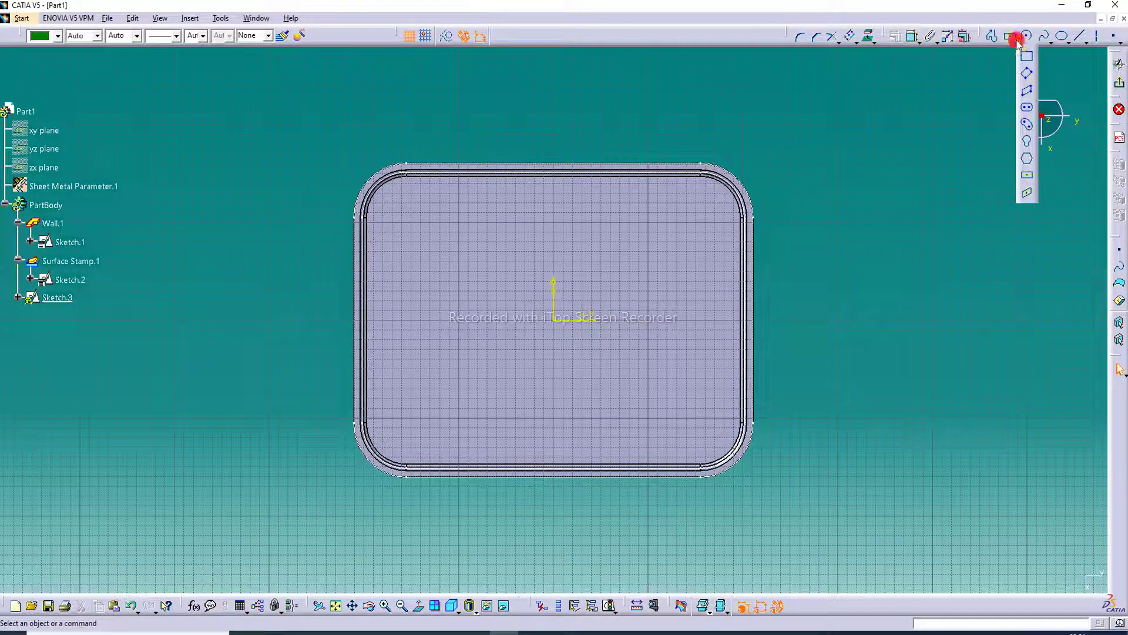
left_click(1028, 112)
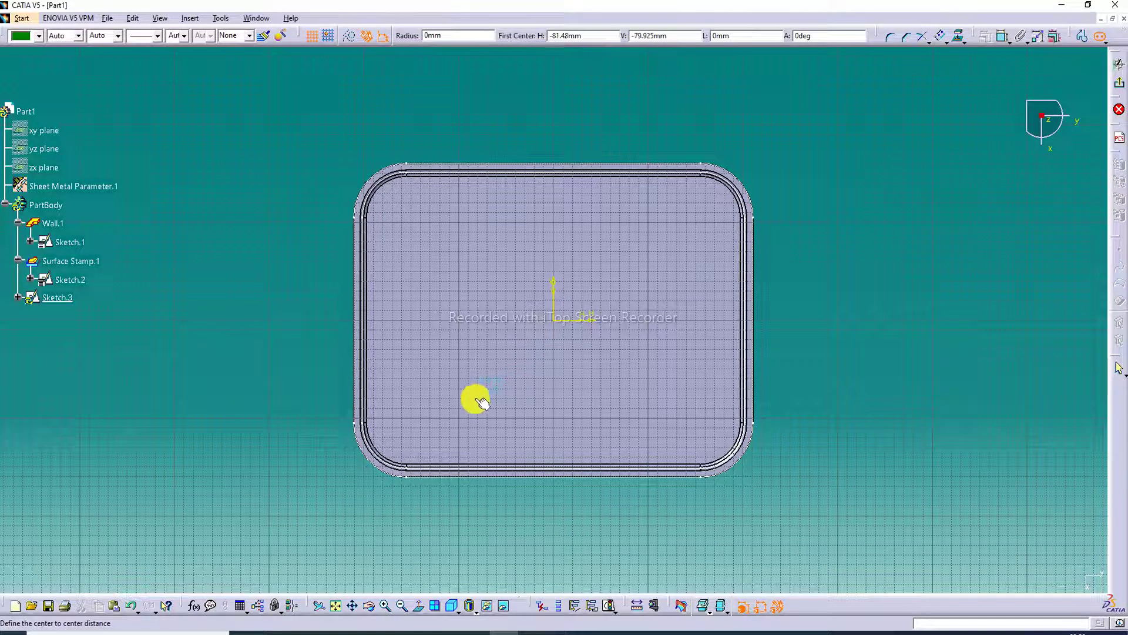
left_click(484, 402)
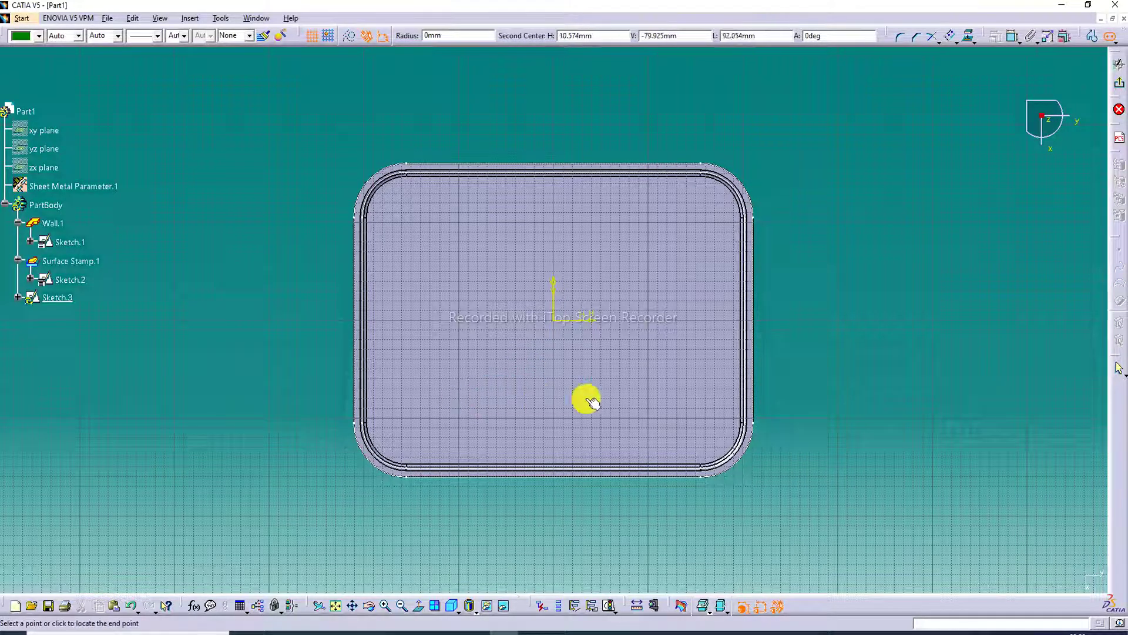
left_click(662, 402)
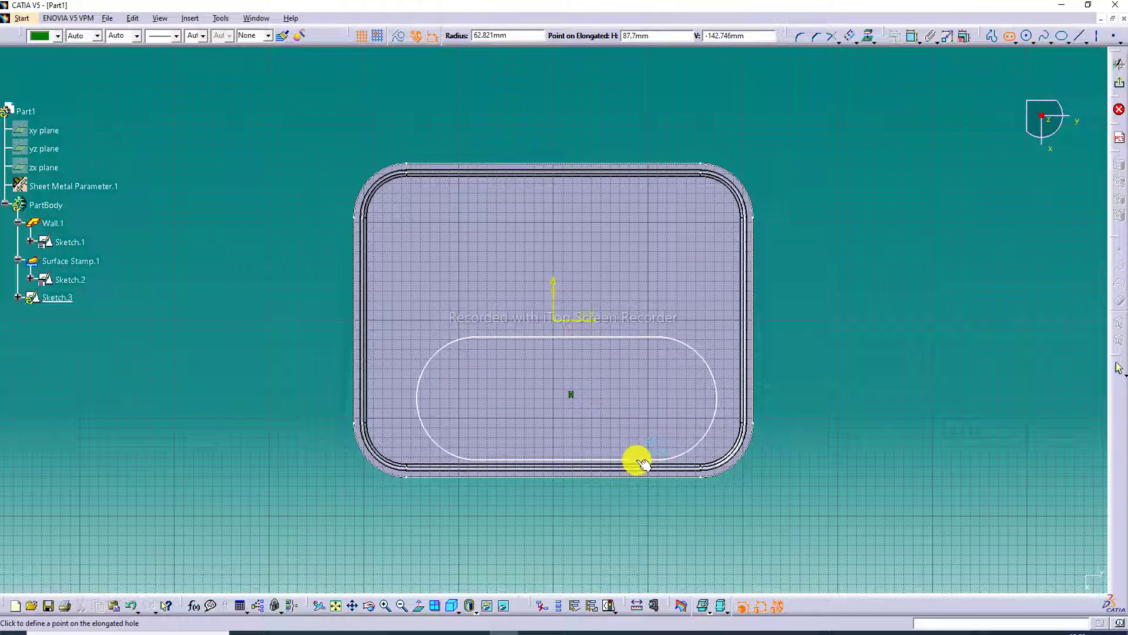
left_click(641, 461)
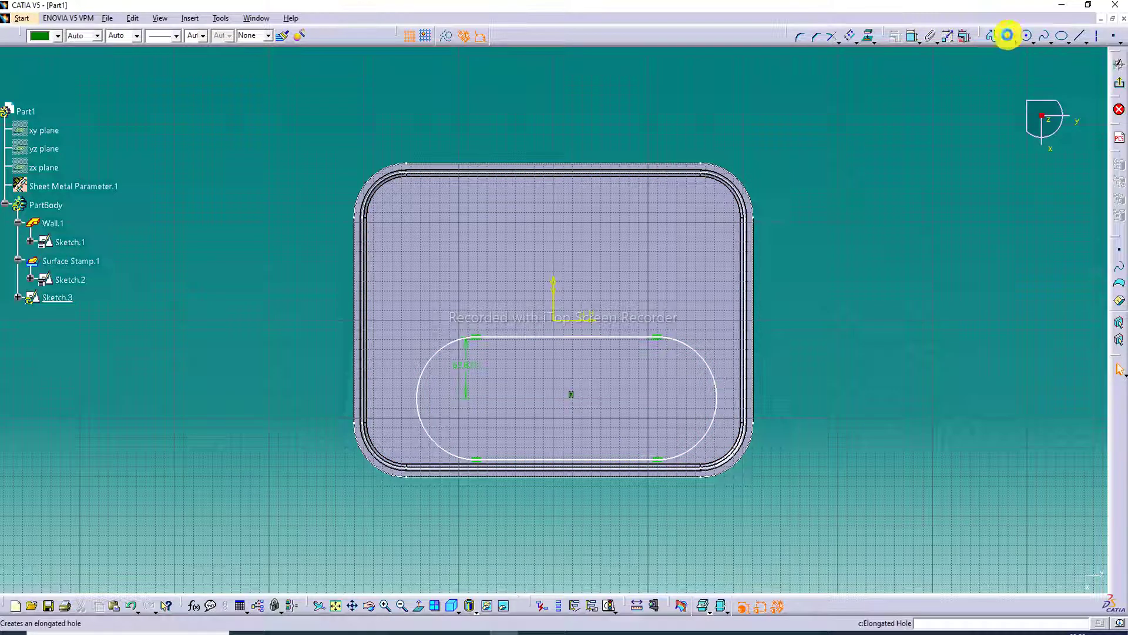
- Sketch a smaller horizontal elongated hole with a radius of about 40 mm in the middle of the floor's upper half
left_click(1010, 37)
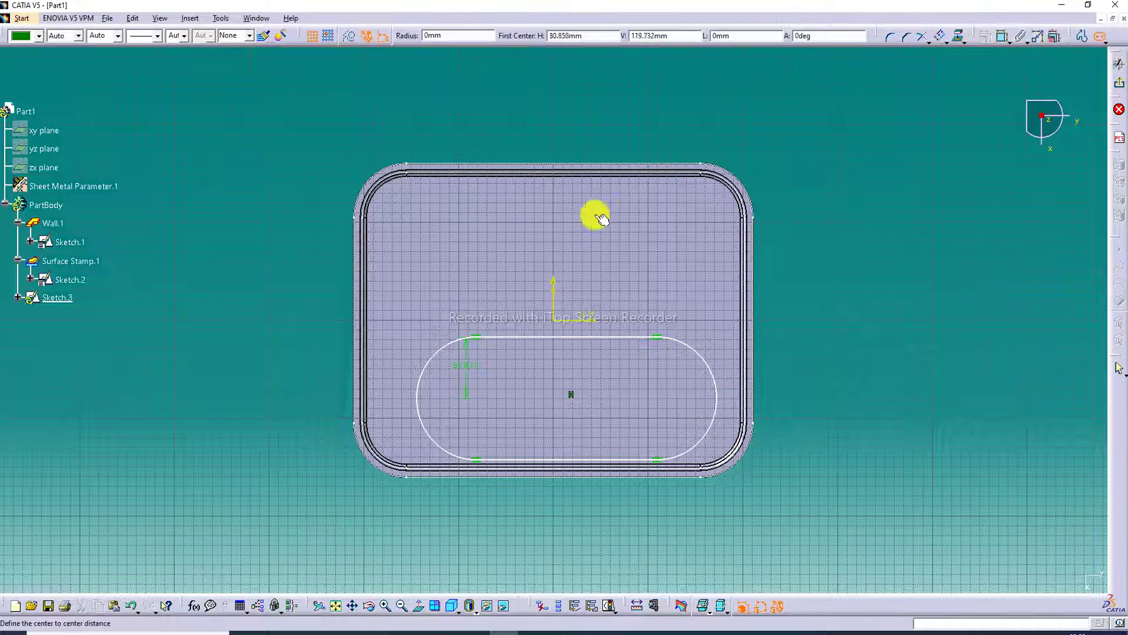
left_click(505, 244)
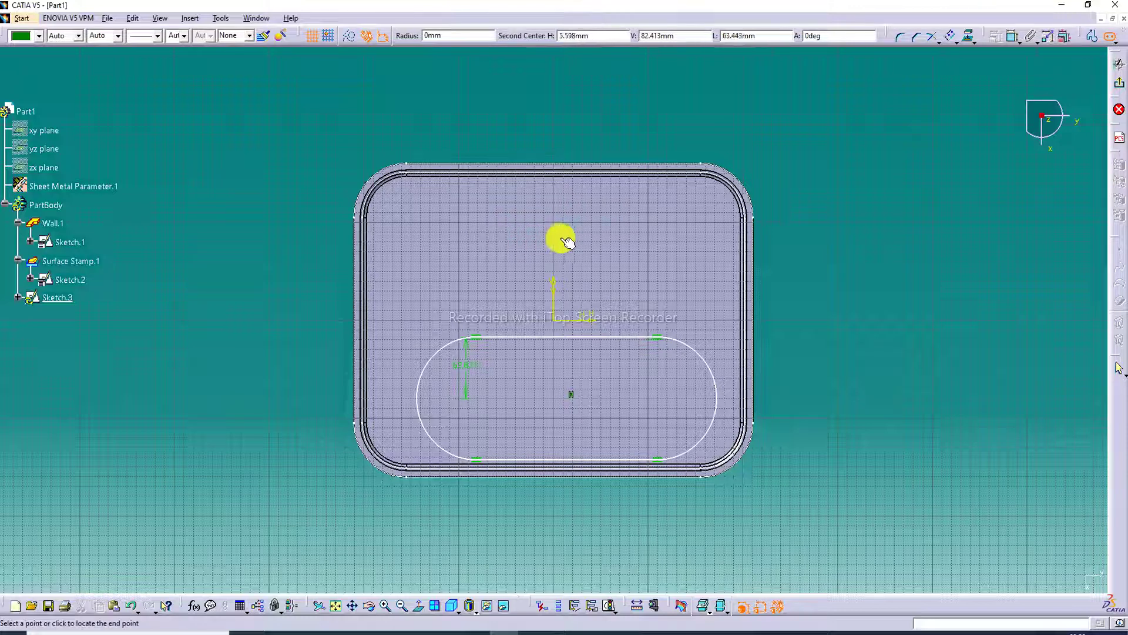
left_click(607, 245)
left_click(606, 200)
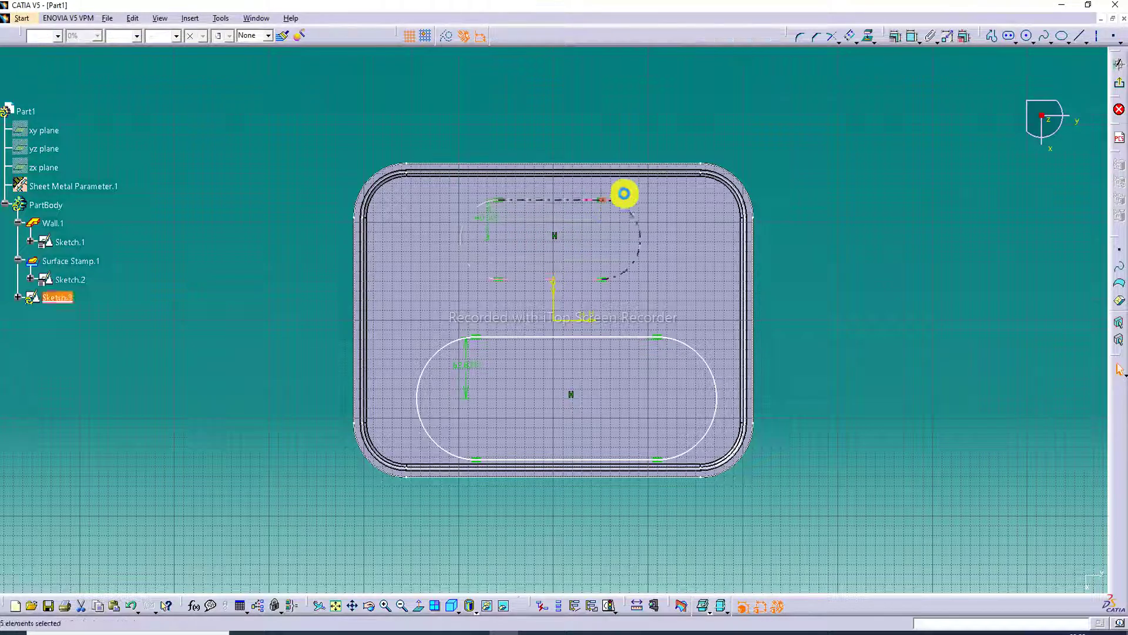
- Draw one circle on each side of the upper elongated hole, near the floor's upper corners
left_click(1025, 38)
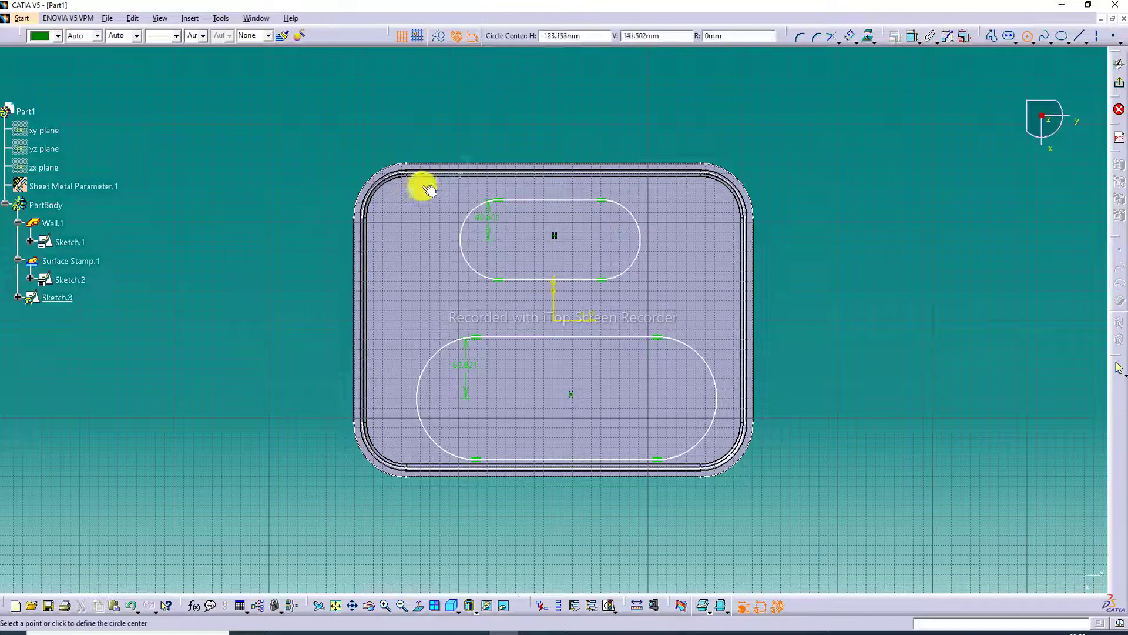
left_click(406, 234)
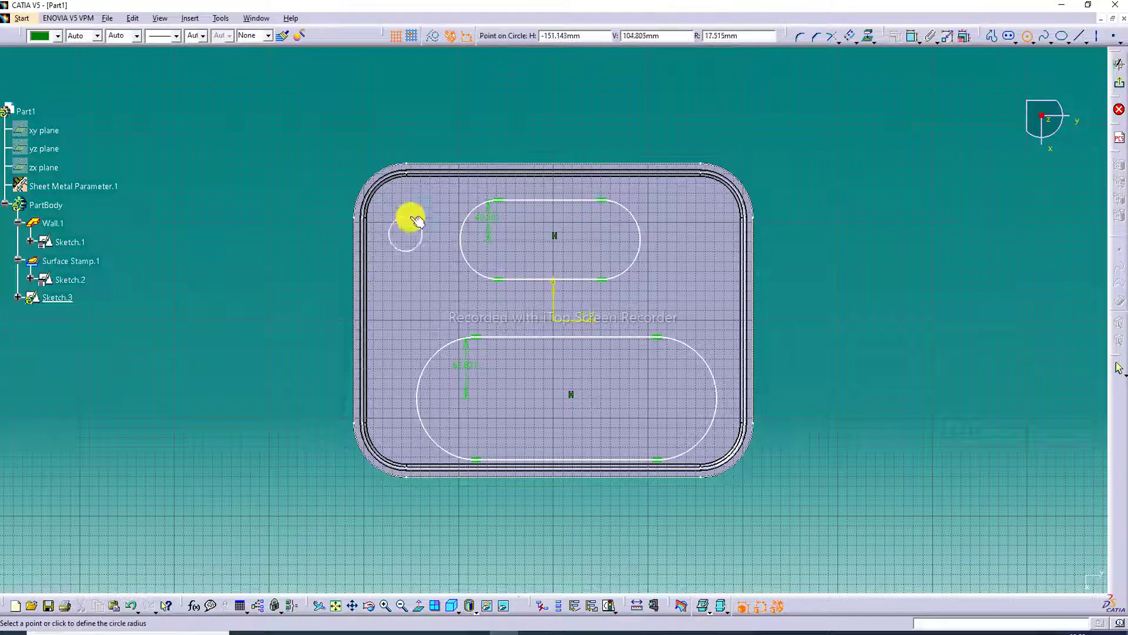
left_click(412, 200)
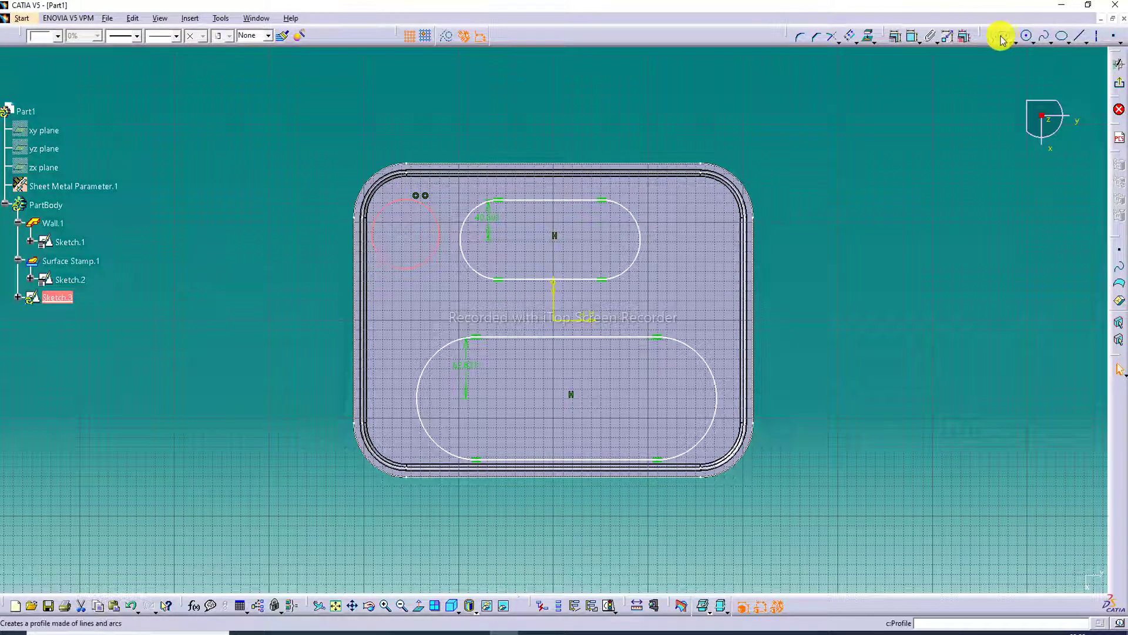
left_click(1028, 37)
left_click(685, 222)
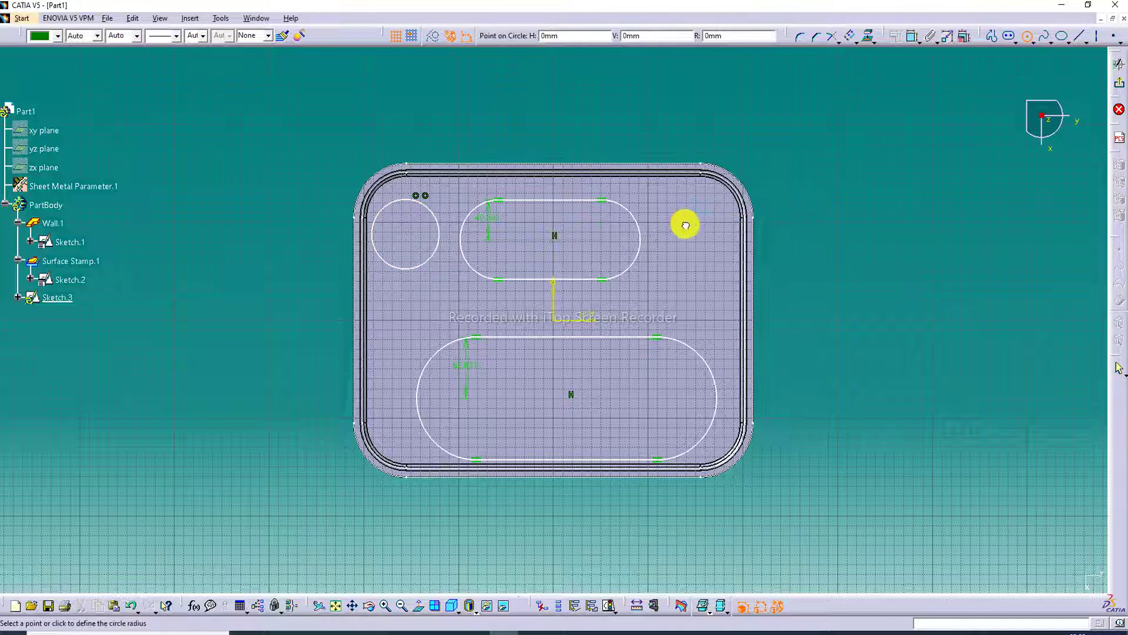
left_click(704, 199)
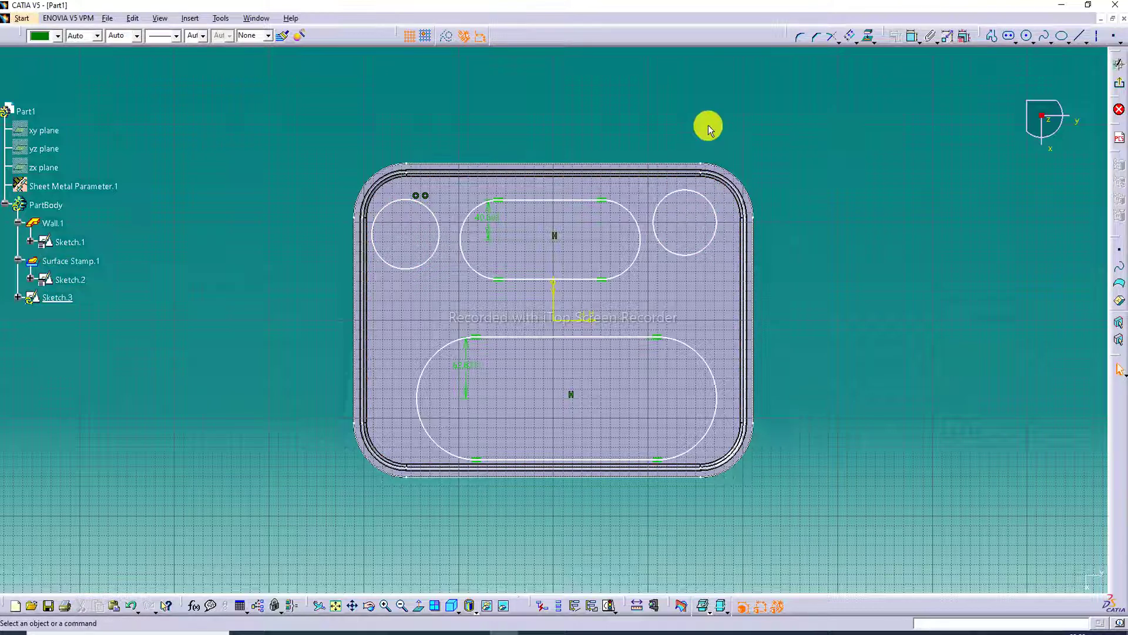
- Make the left circle tangent to the upper straight side of the smaller elongated hole
left_click(911, 39)
left_click(399, 201)
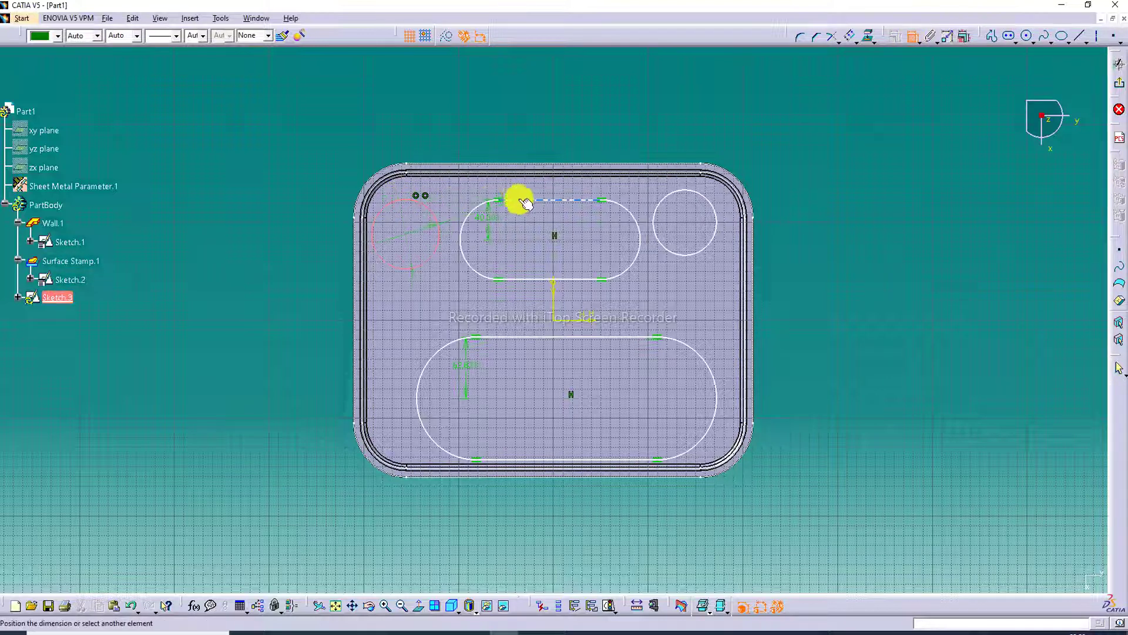
left_click(528, 200)
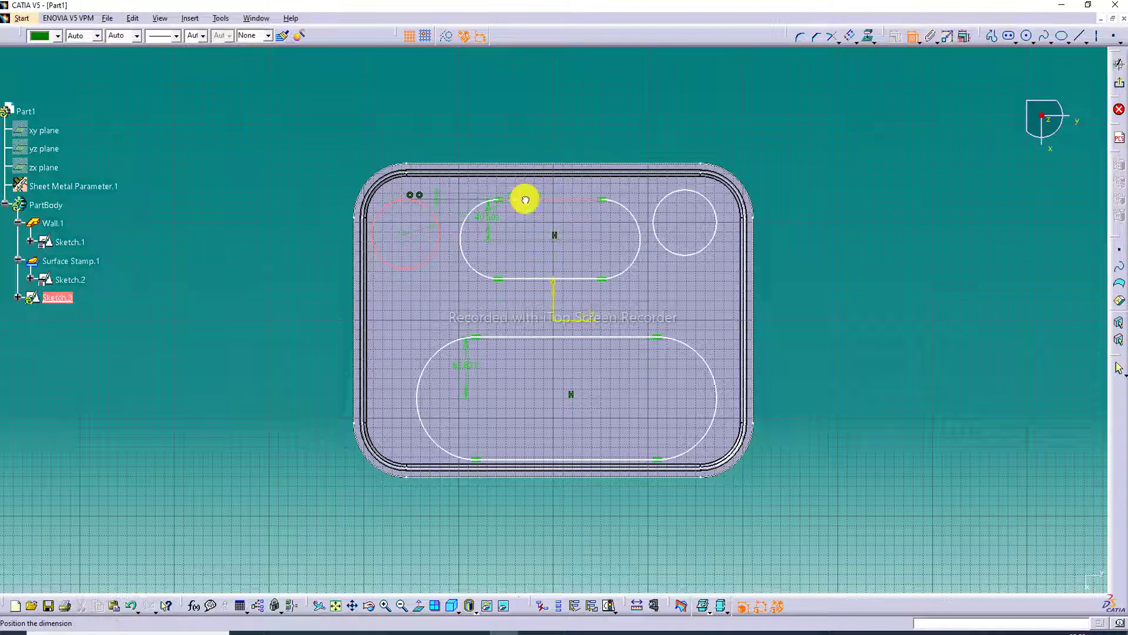
right_click(427, 162)
left_click(466, 279)
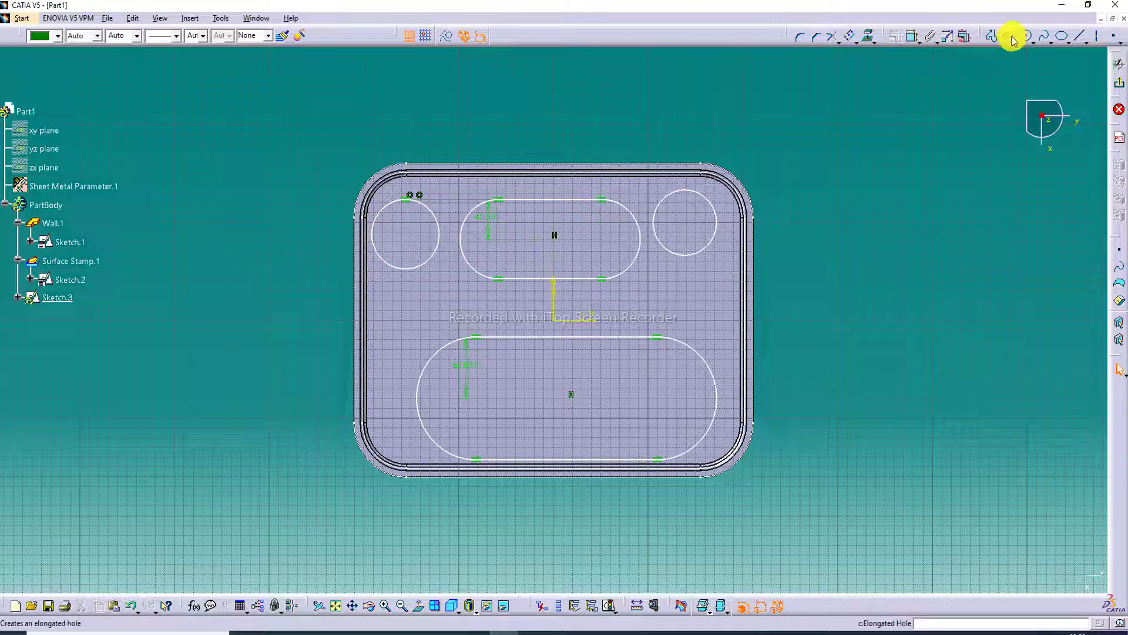
- Make the right circle tangent to the upper straight side of the smaller elongated hole
left_click(912, 35)
left_click(577, 199)
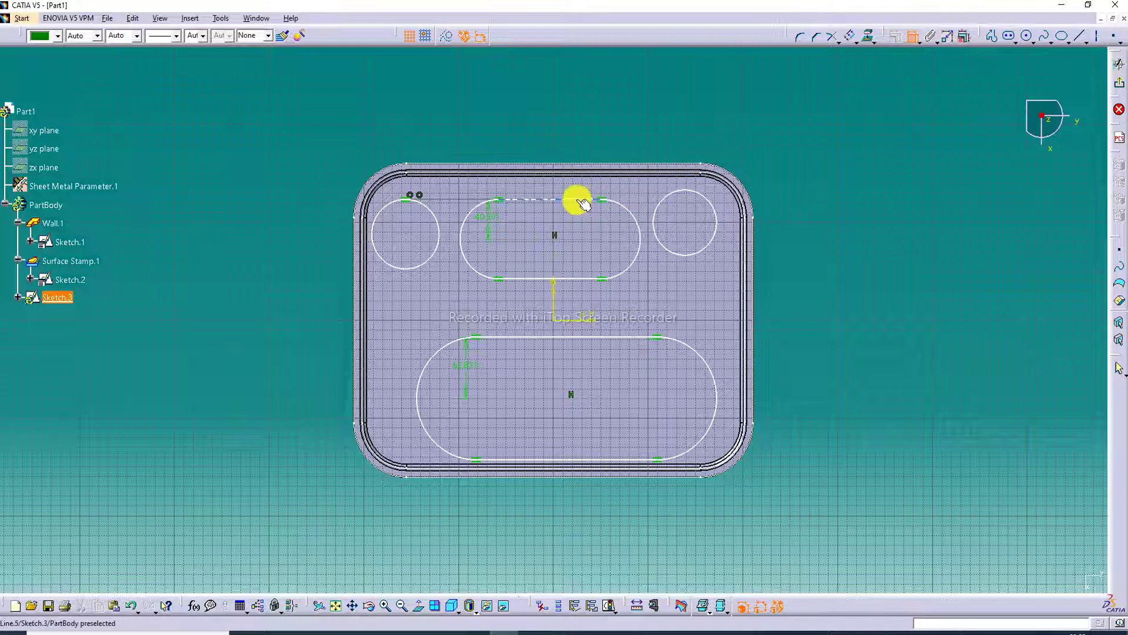
left_click(696, 194)
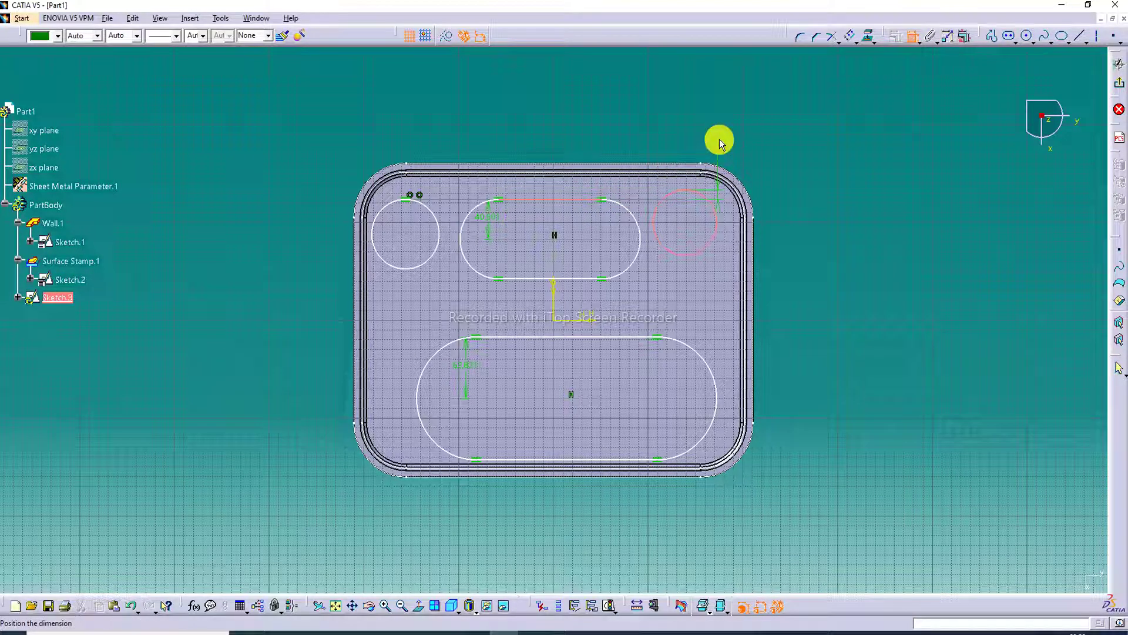
right_click(718, 138)
left_click(753, 194)
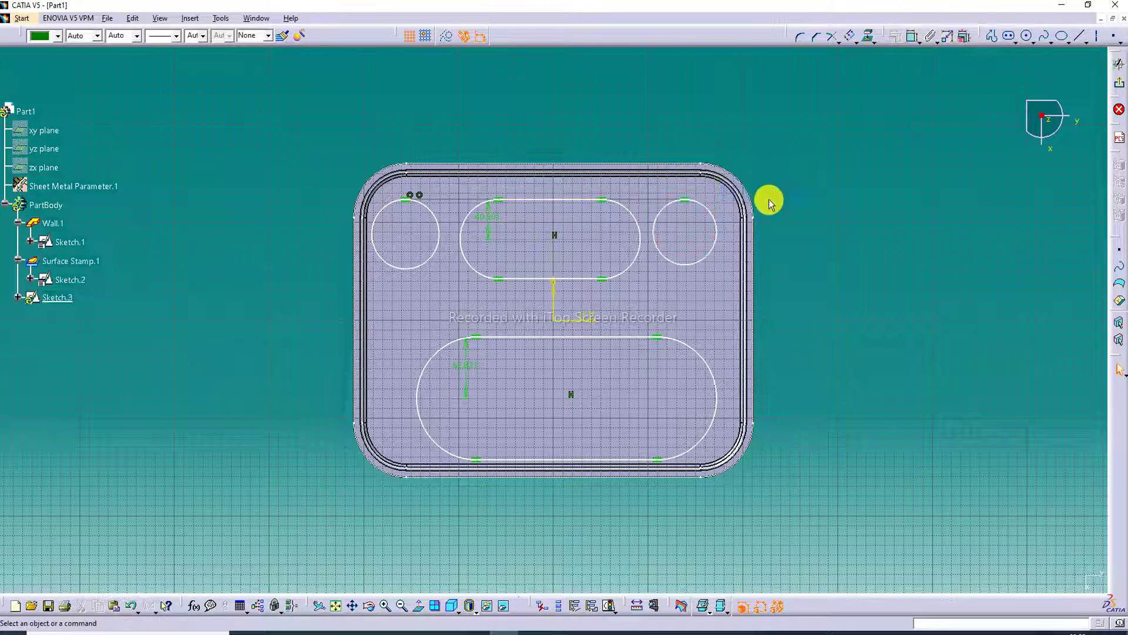
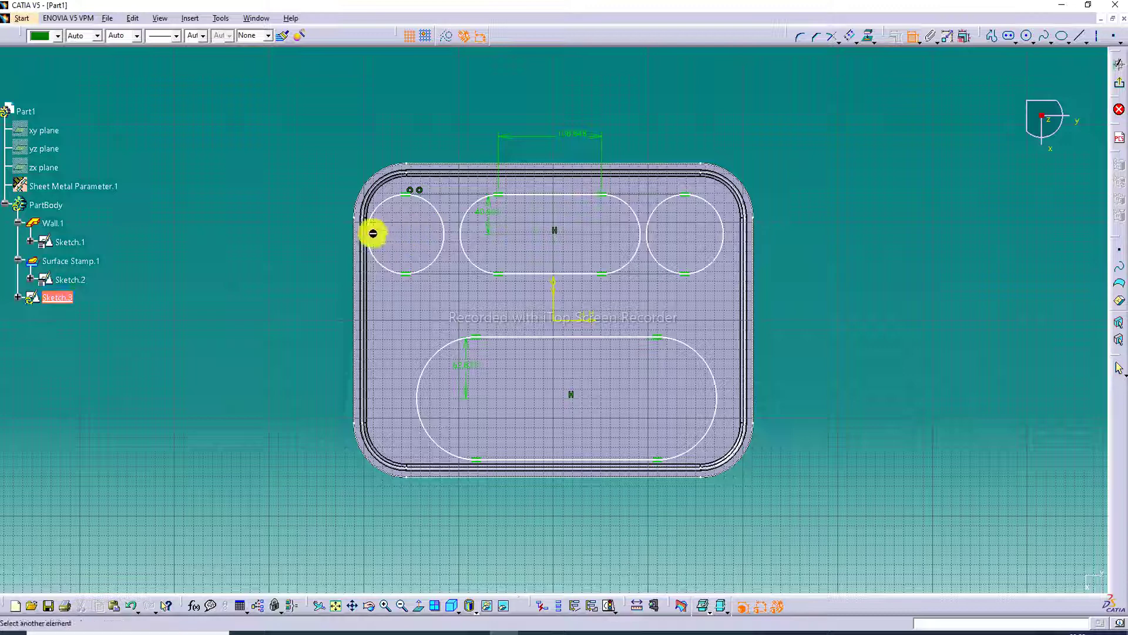
- Dimension the left circle's centre from the tray's outer left edge and the large elongated hole's lower side from the outer bottom edge
left_click(359, 234)
left_click(370, 144)
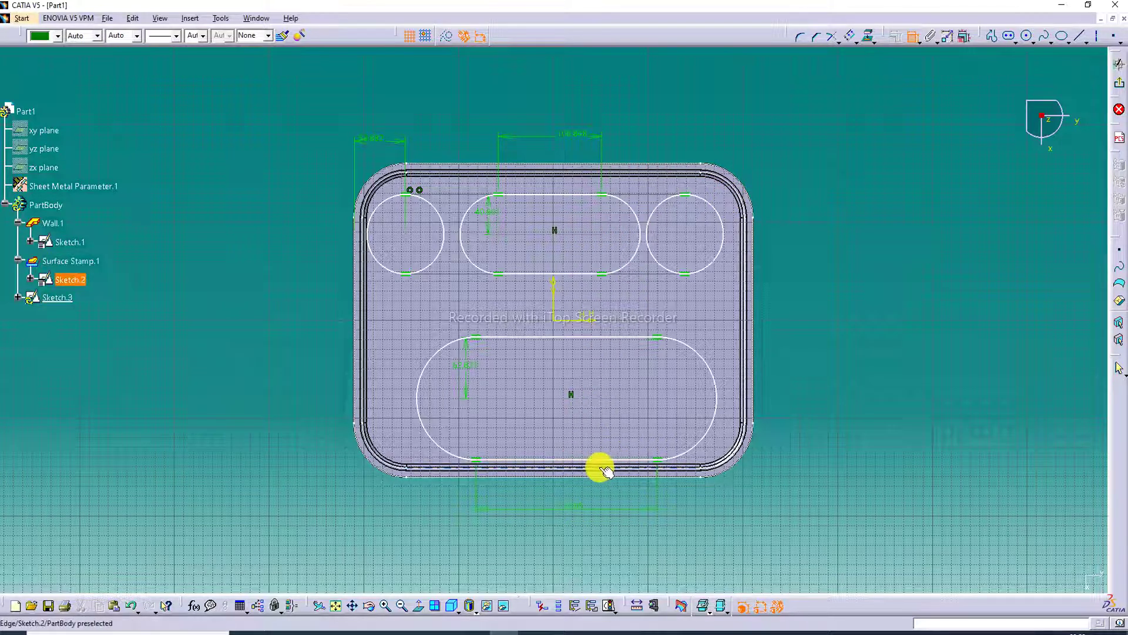
left_click(603, 459)
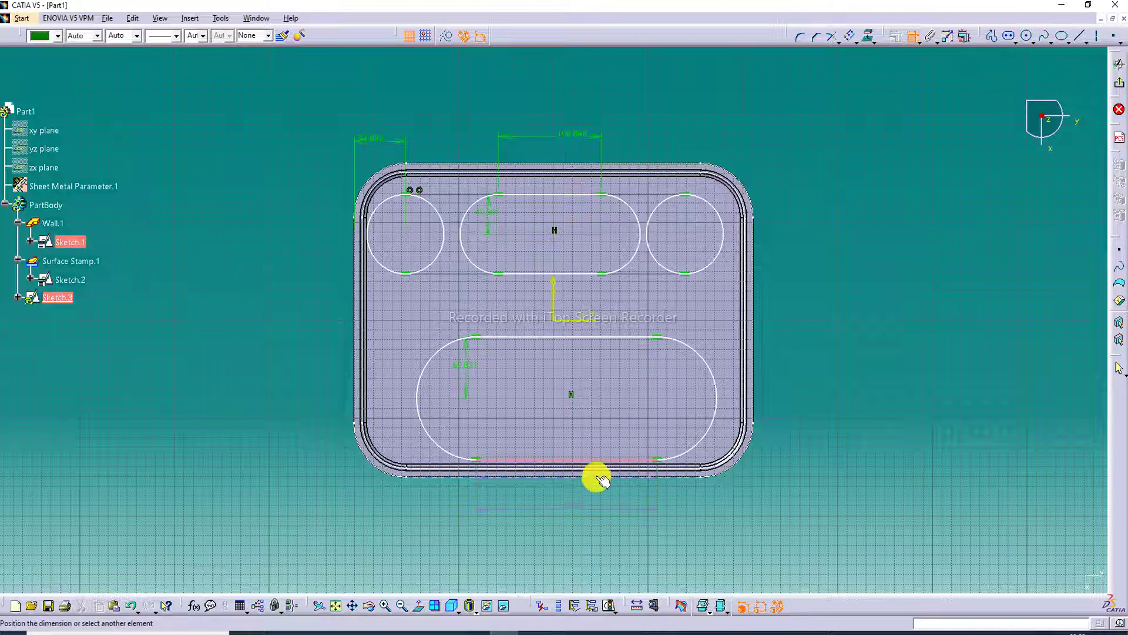
left_click(791, 469)
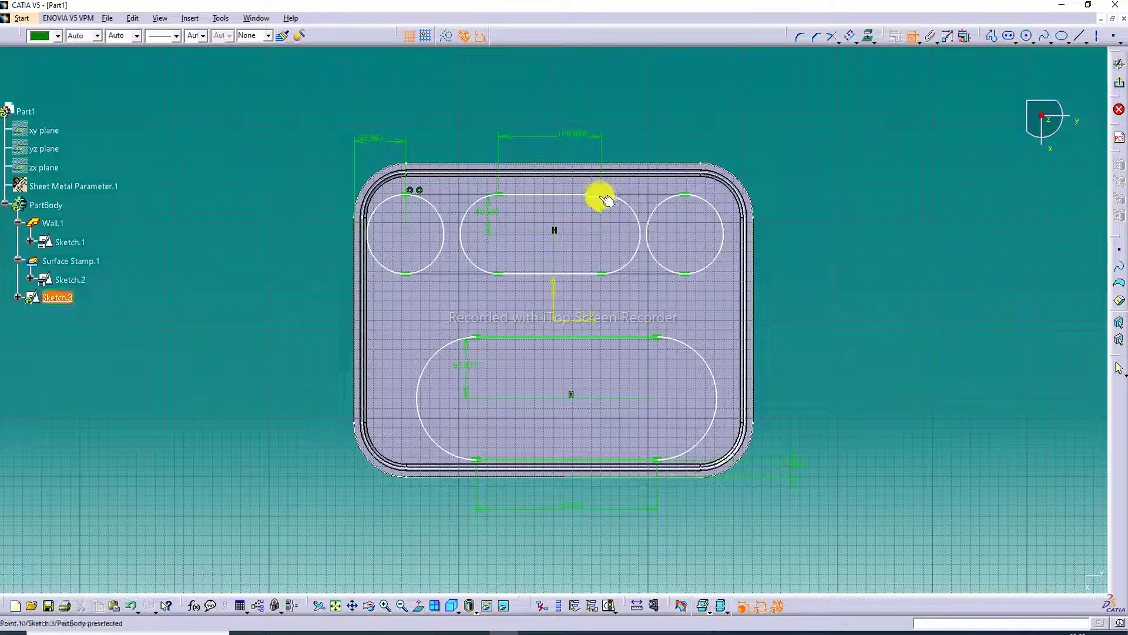
- Dimension the smaller elongated hole's upper side from the tray's outer top edge and the large elongated hole's left centre from the outer left edge
left_click(568, 196)
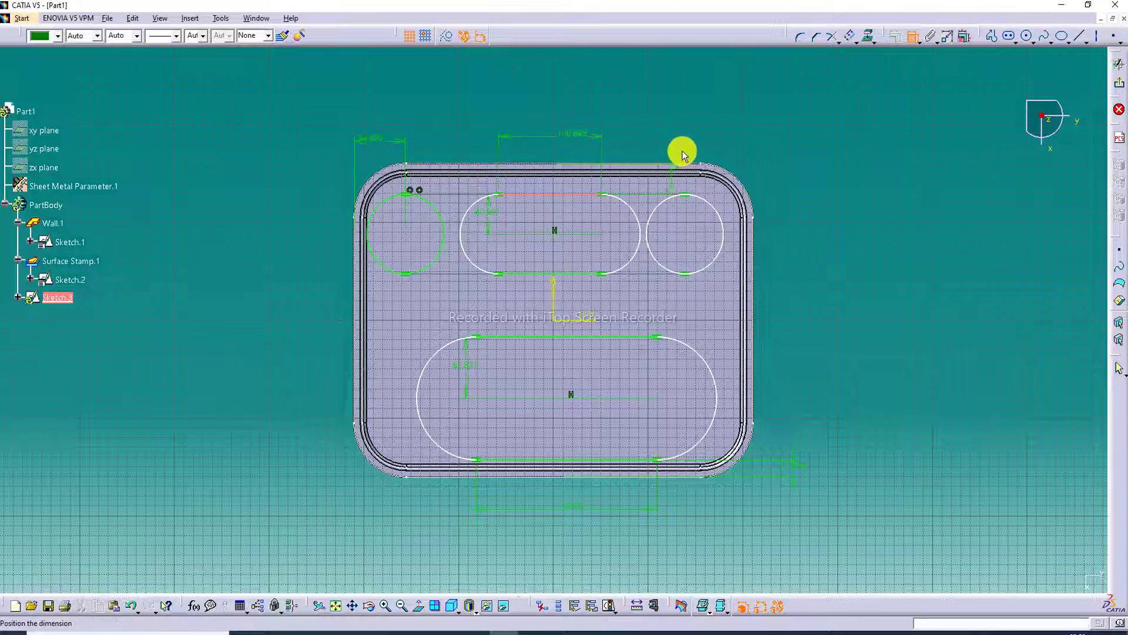
left_click(797, 177)
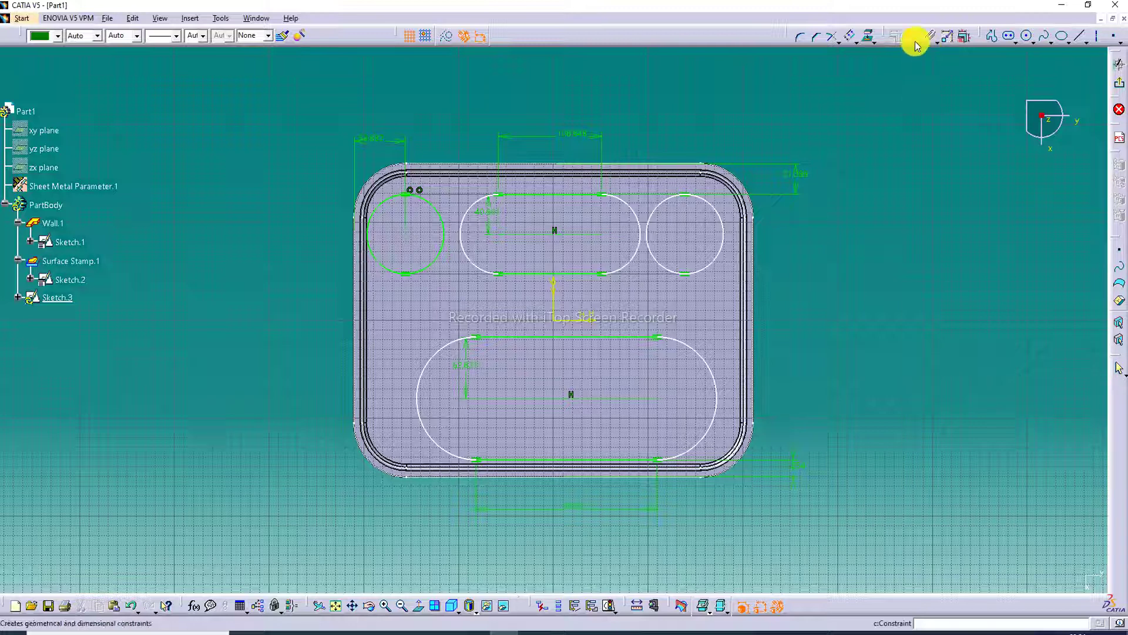
left_click(482, 405)
left_click(357, 404)
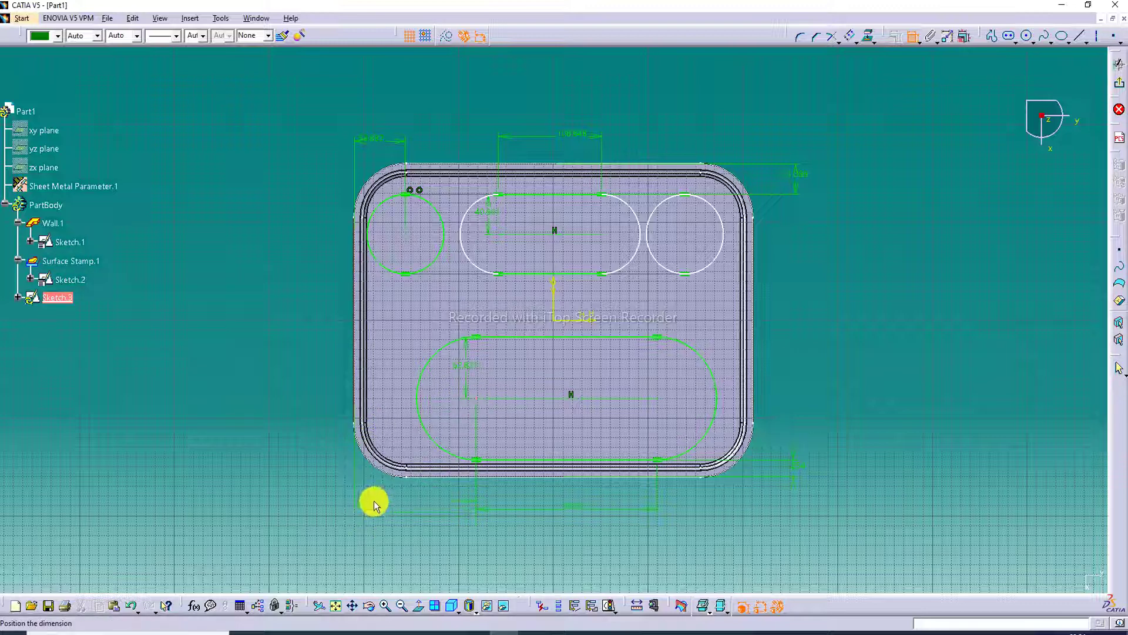
left_click(374, 501)
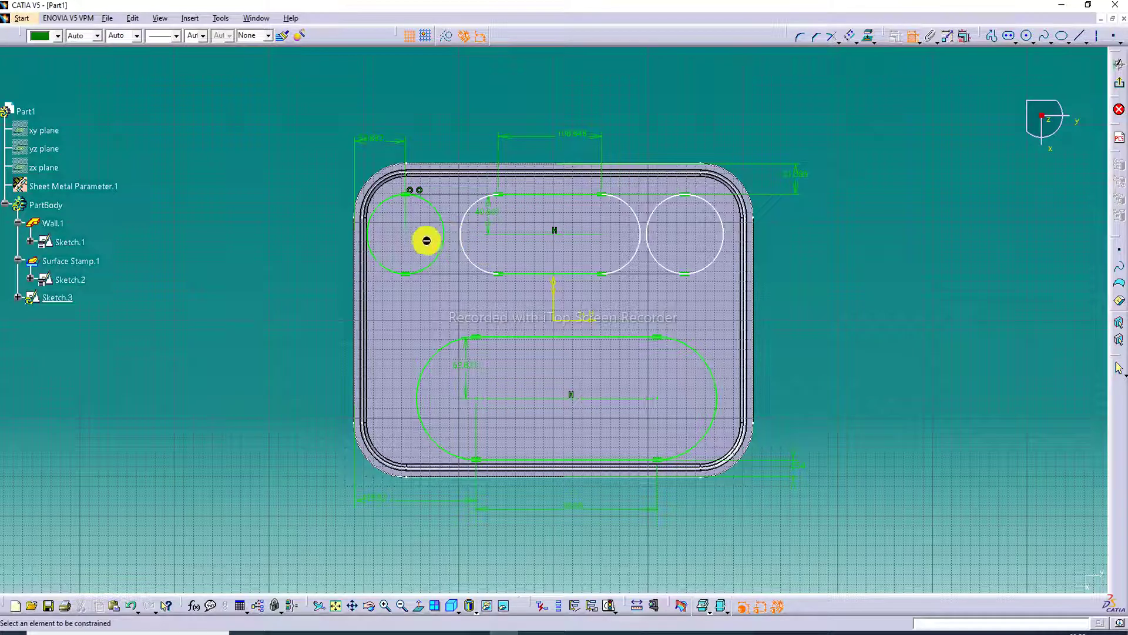
- Dimension the horizontal distances from the left and right circles' centres to the nearest arc centres of the smaller elongated hole
left_click(405, 235)
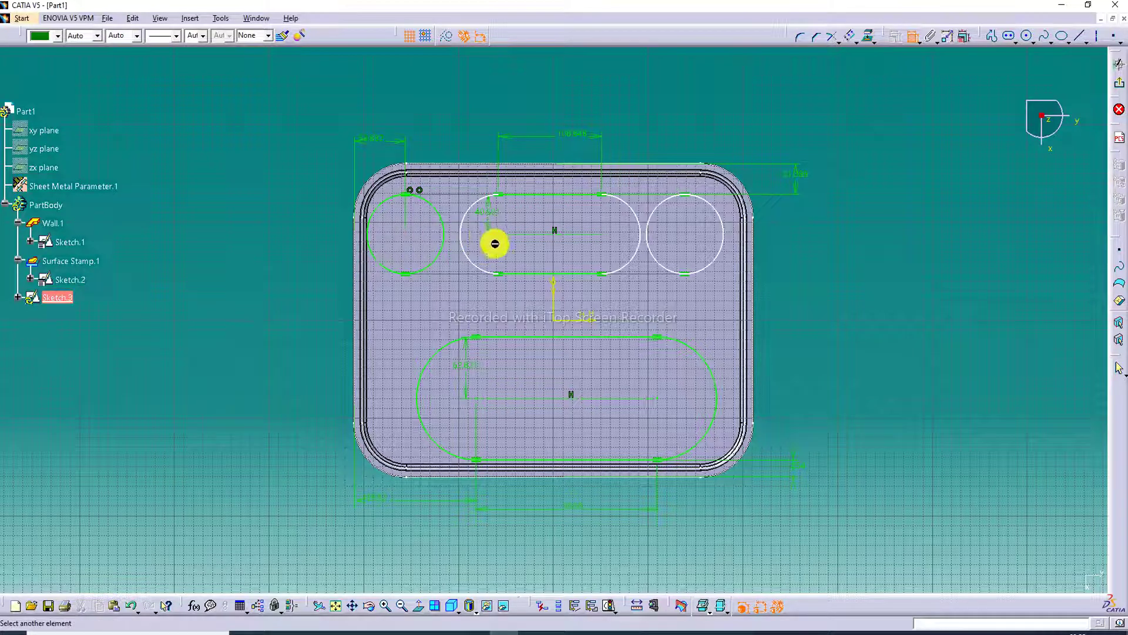
left_click(501, 234)
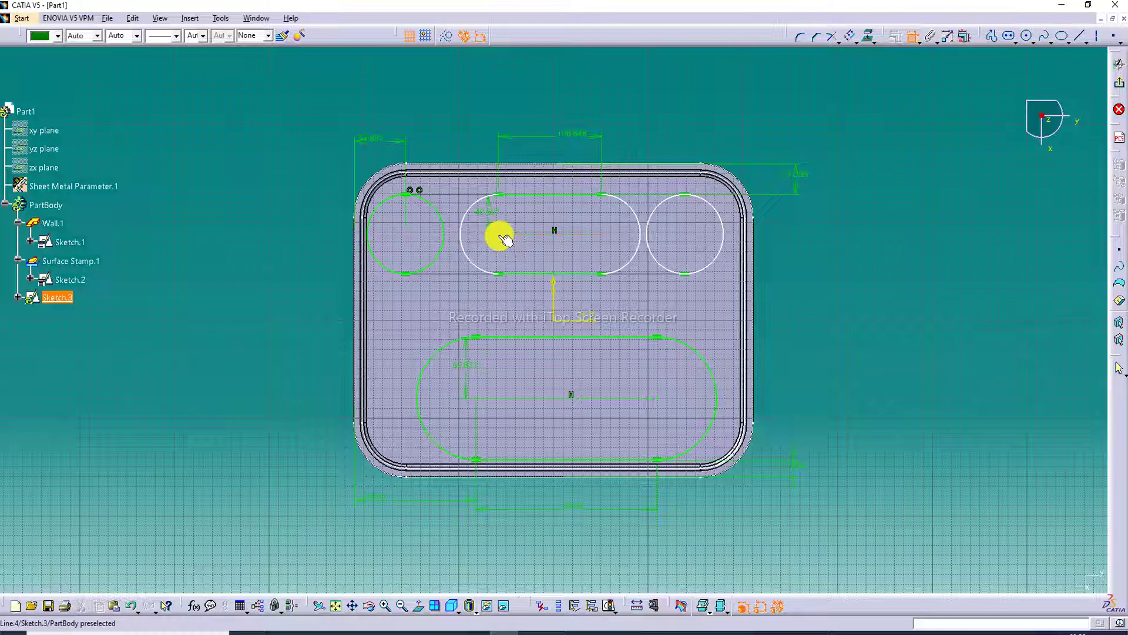
left_click(465, 152)
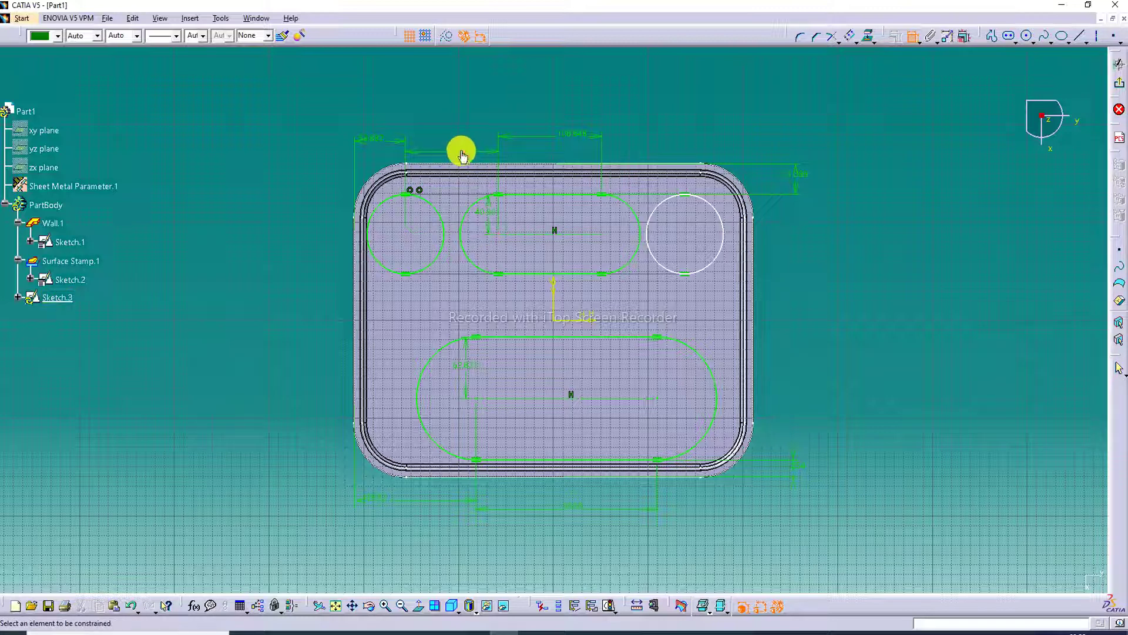
left_click(609, 238)
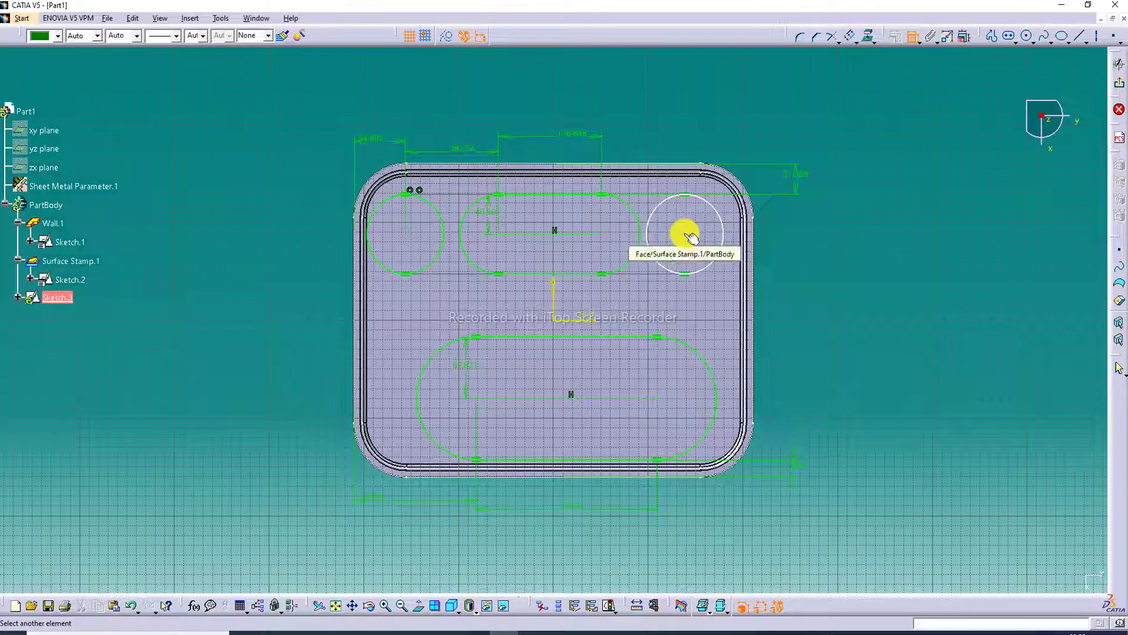
left_click(691, 237)
left_click(666, 144)
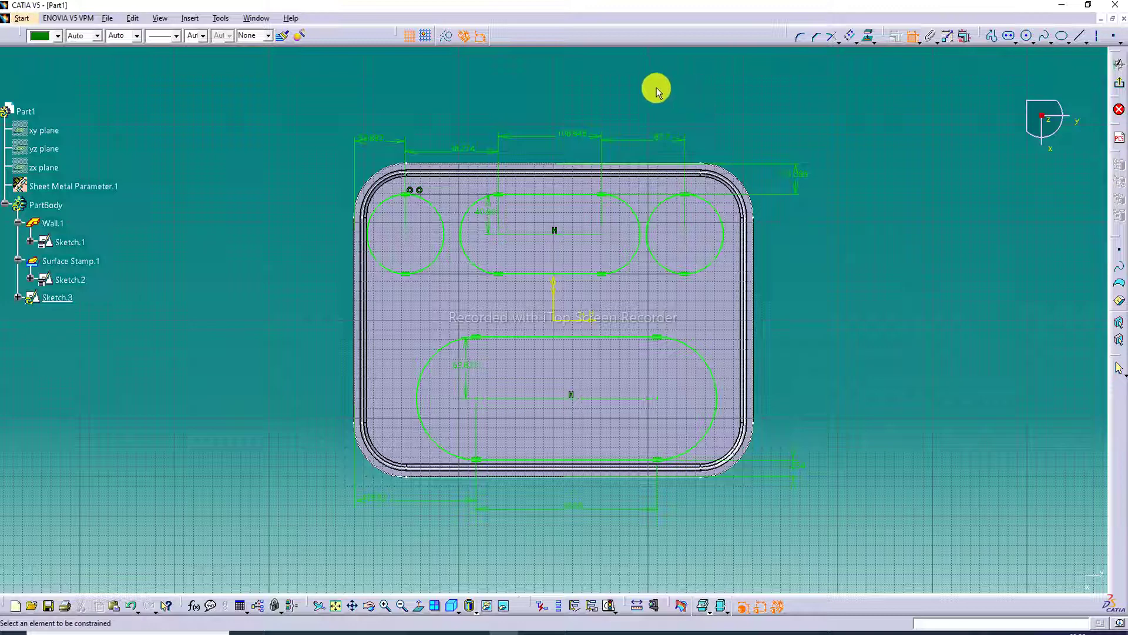
- Set the left circle centre's offset from the outer left edge to 60 mm and from the smaller elongated hole's left arc centre to 92 mm
double_click(377, 145)
type("60")
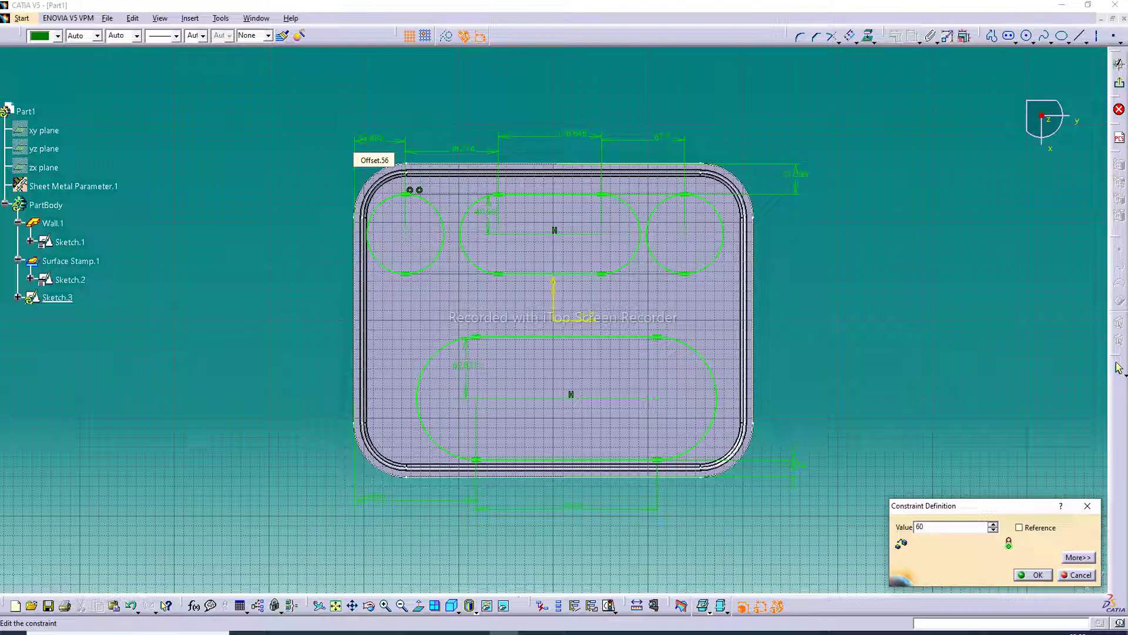
key("Return")
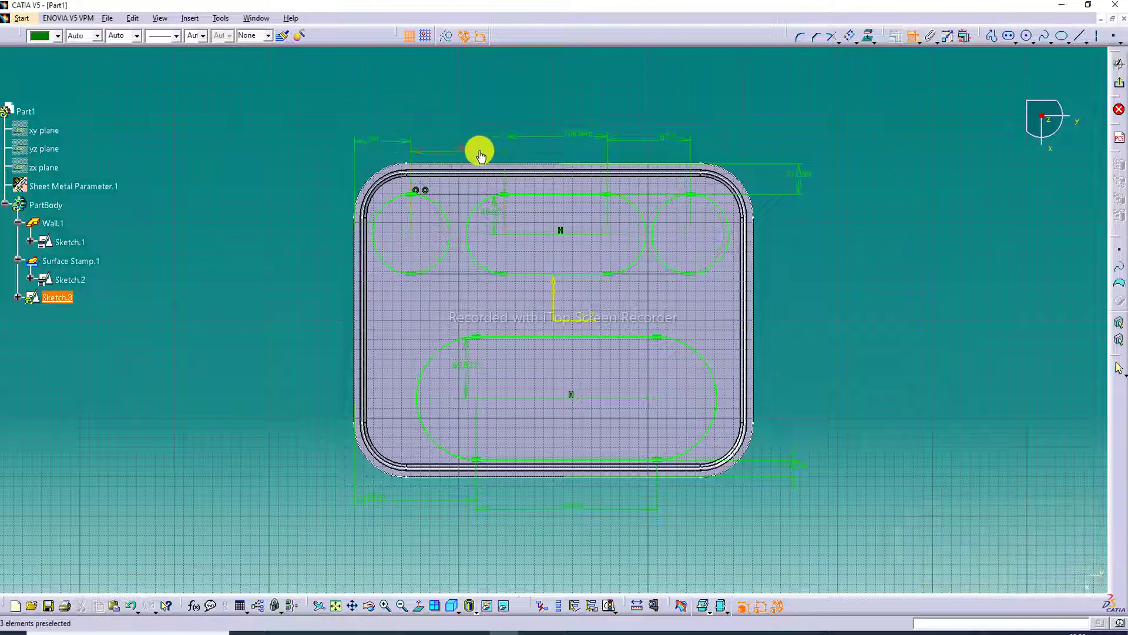
double_click(468, 154)
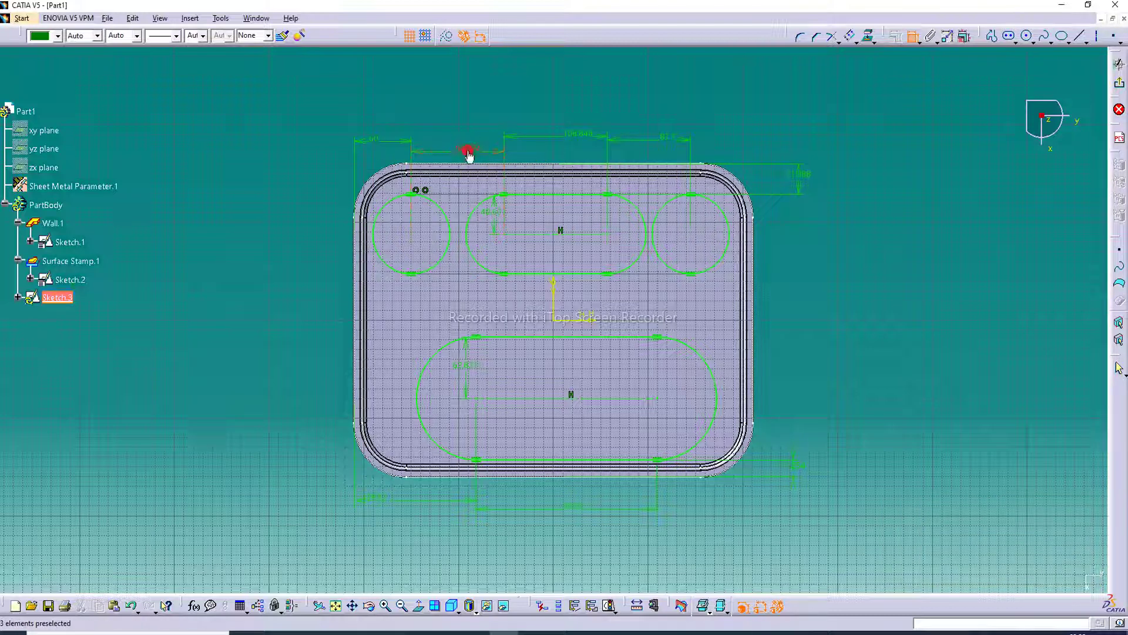
type("92")
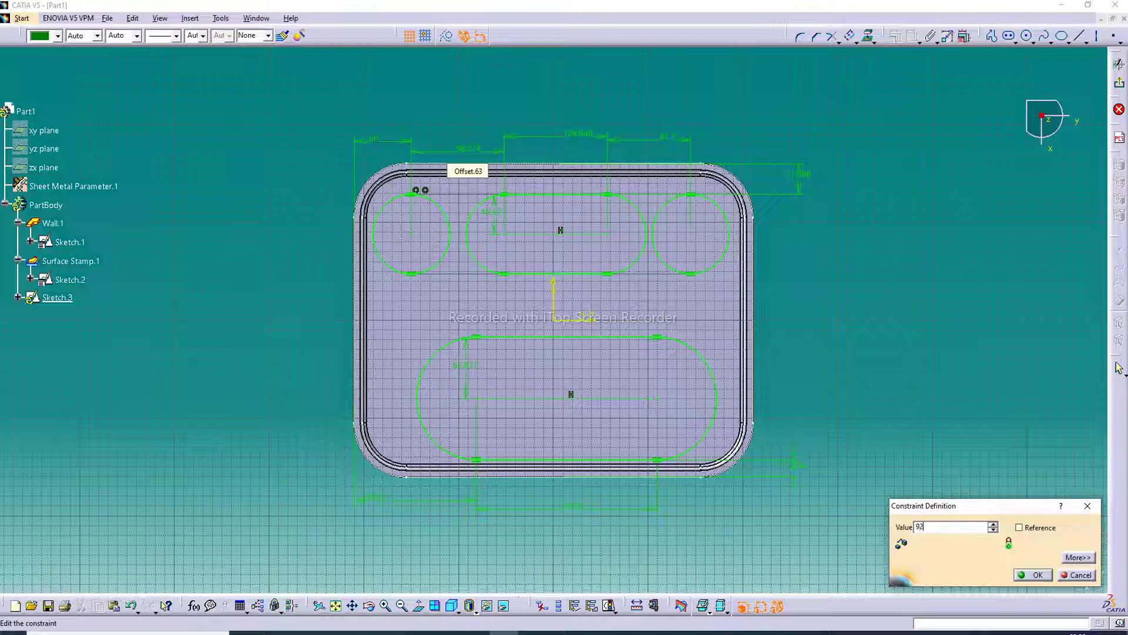
key("Return")
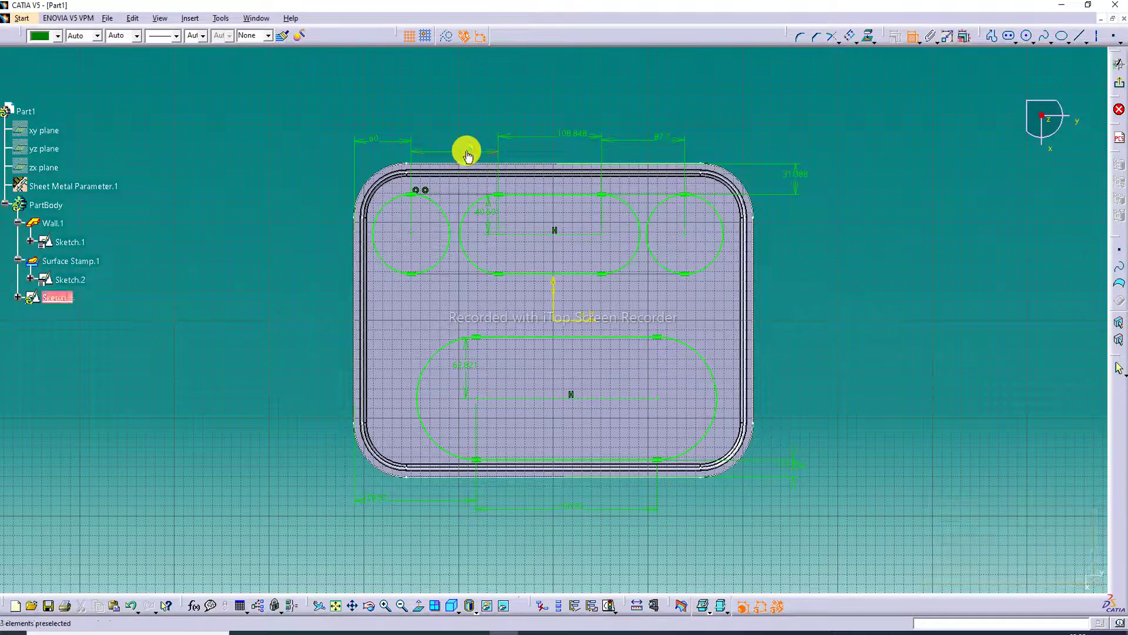
- Set the centre-to-centre length of the smaller elongated hole to 115 mm
double_click(575, 138)
type("1")
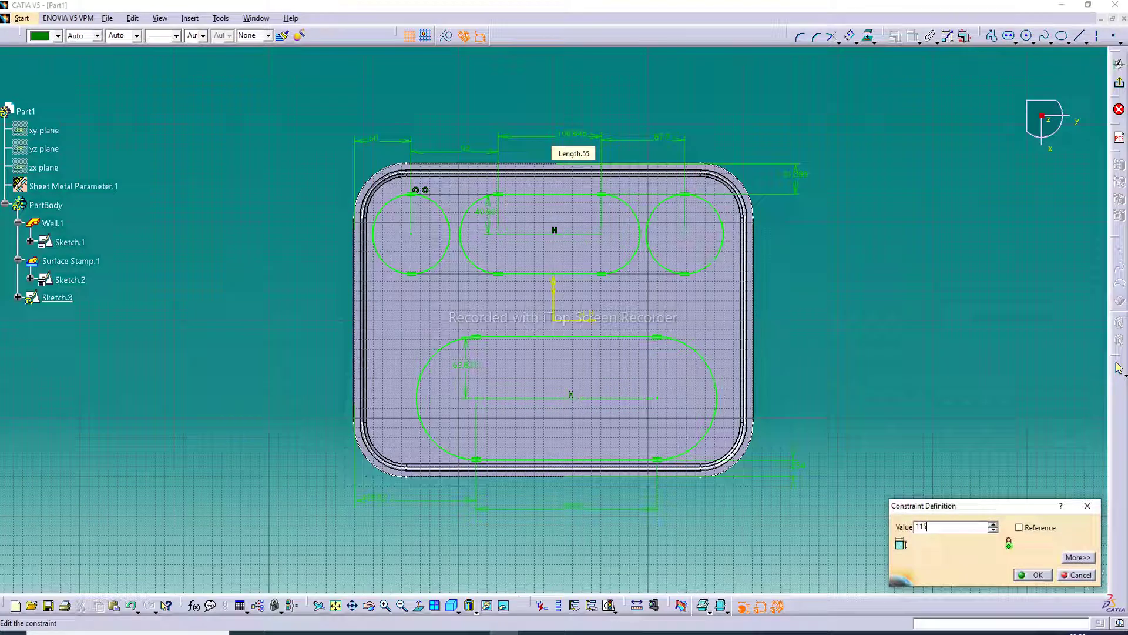
type("15")
key("Return")
double_click(665, 141)
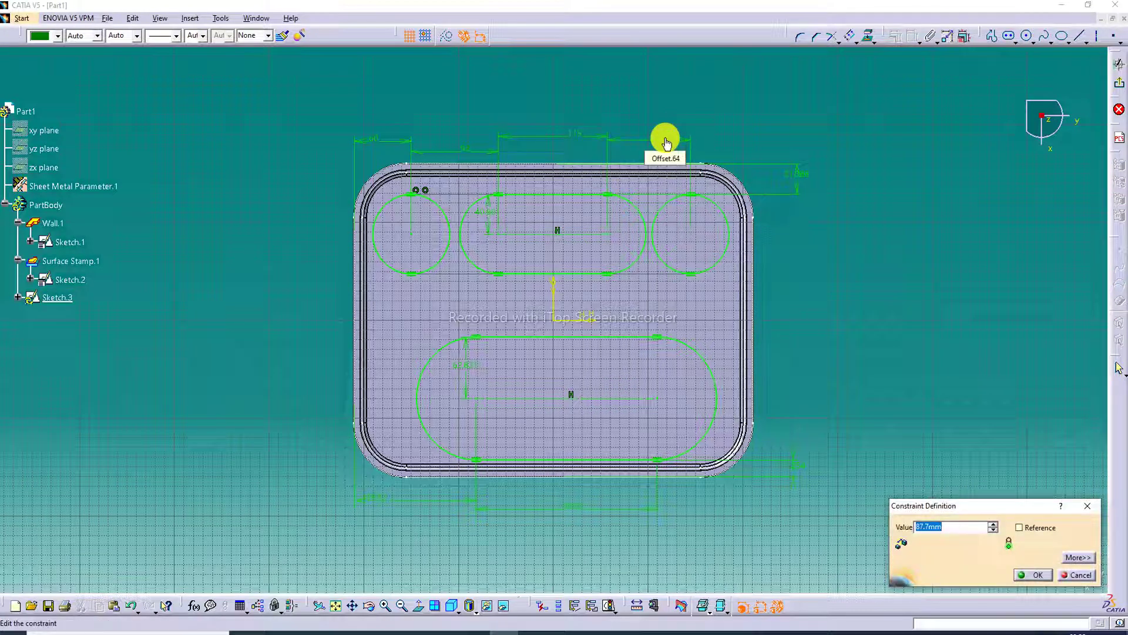
left_click(669, 139)
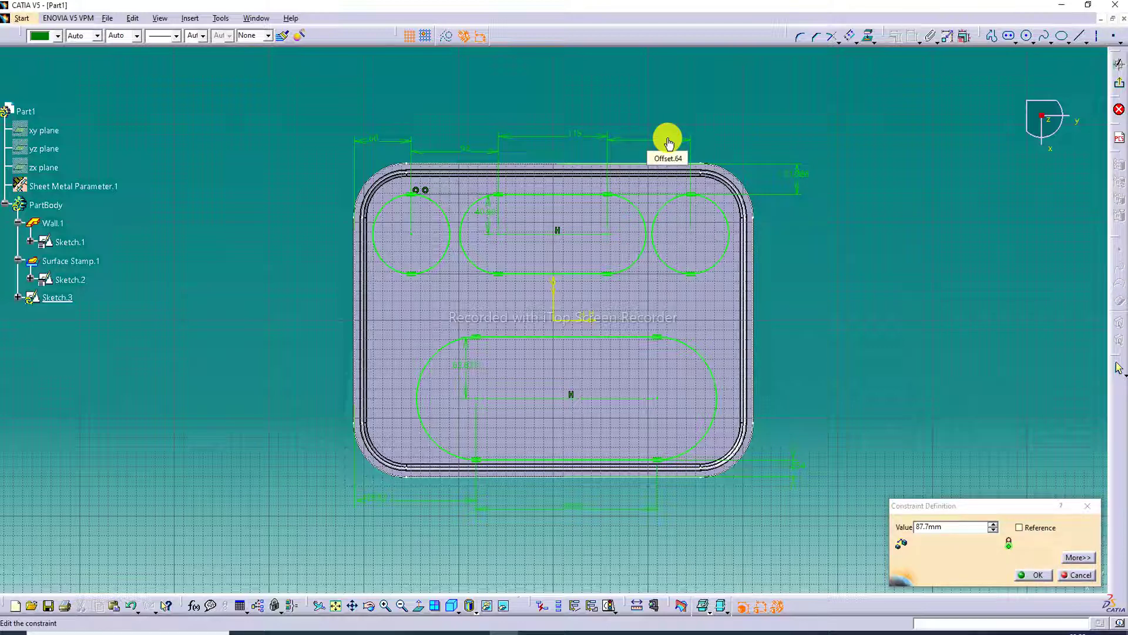
double_click(668, 141)
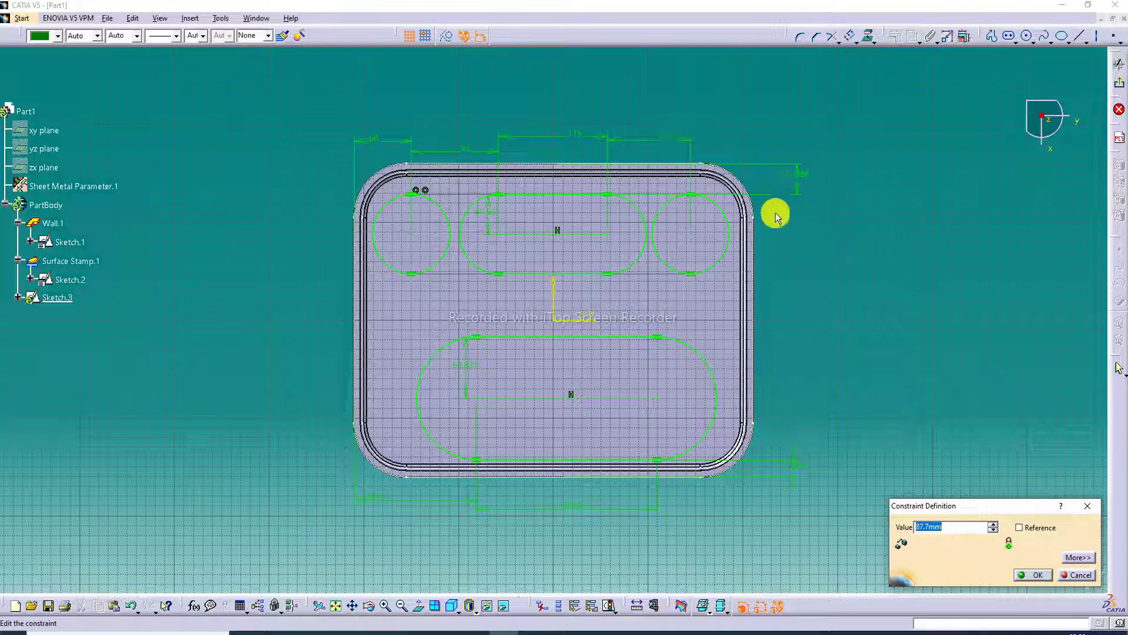
left_click(1088, 506)
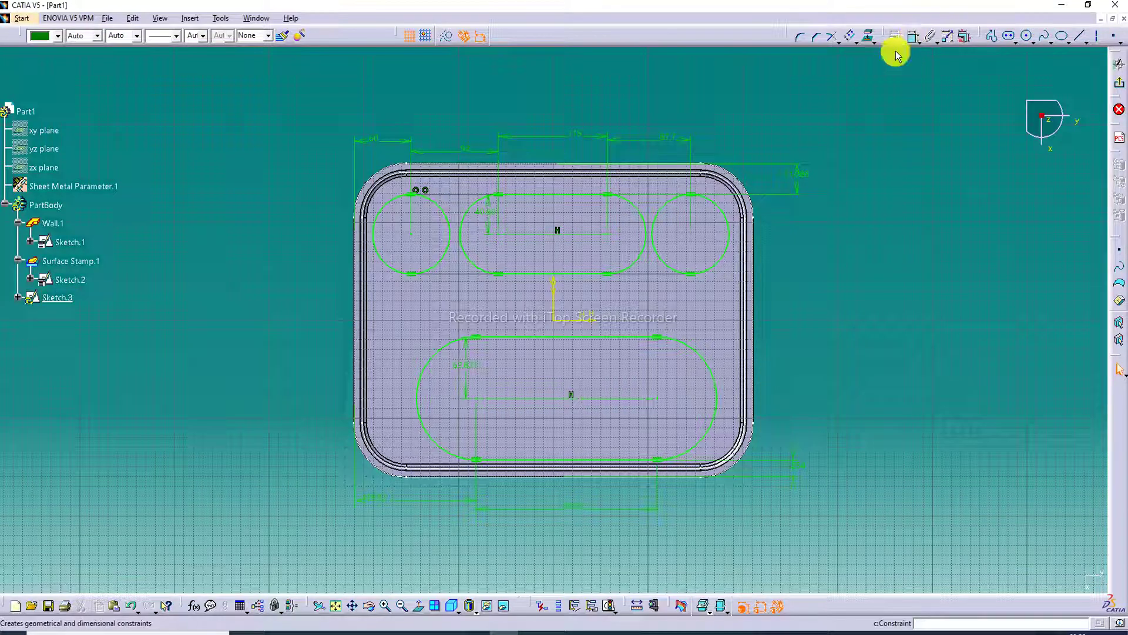
- Replace the dimension between the right circle and the smaller elongated hole with a 60 mm offset from the circle's centre to the outer right edge
left_click(663, 143)
key("Delete")
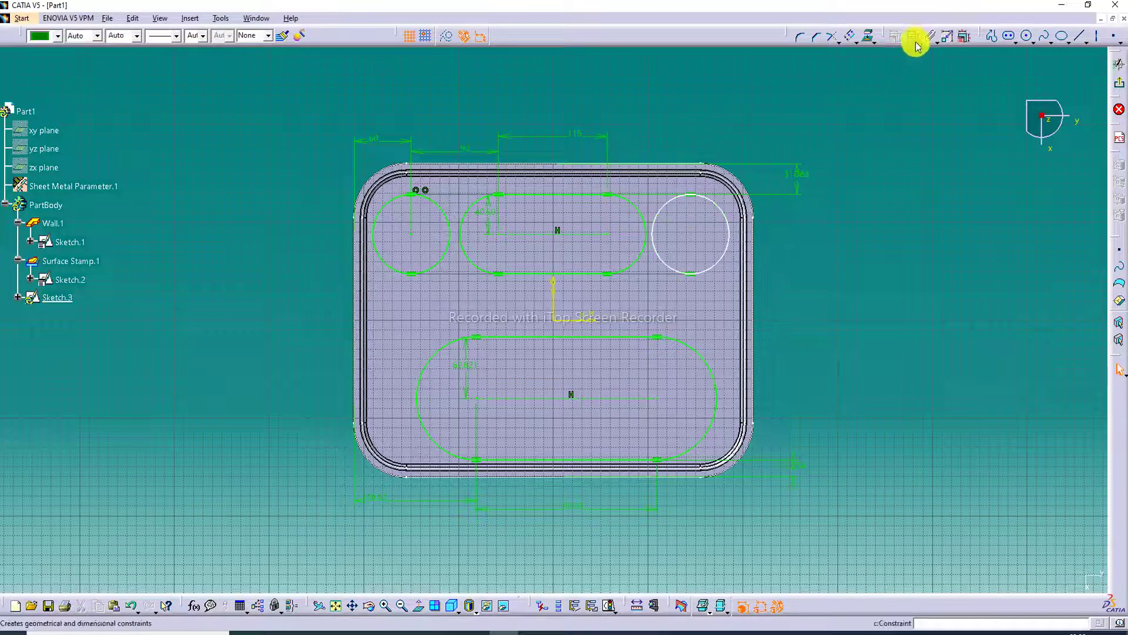
left_click(917, 45)
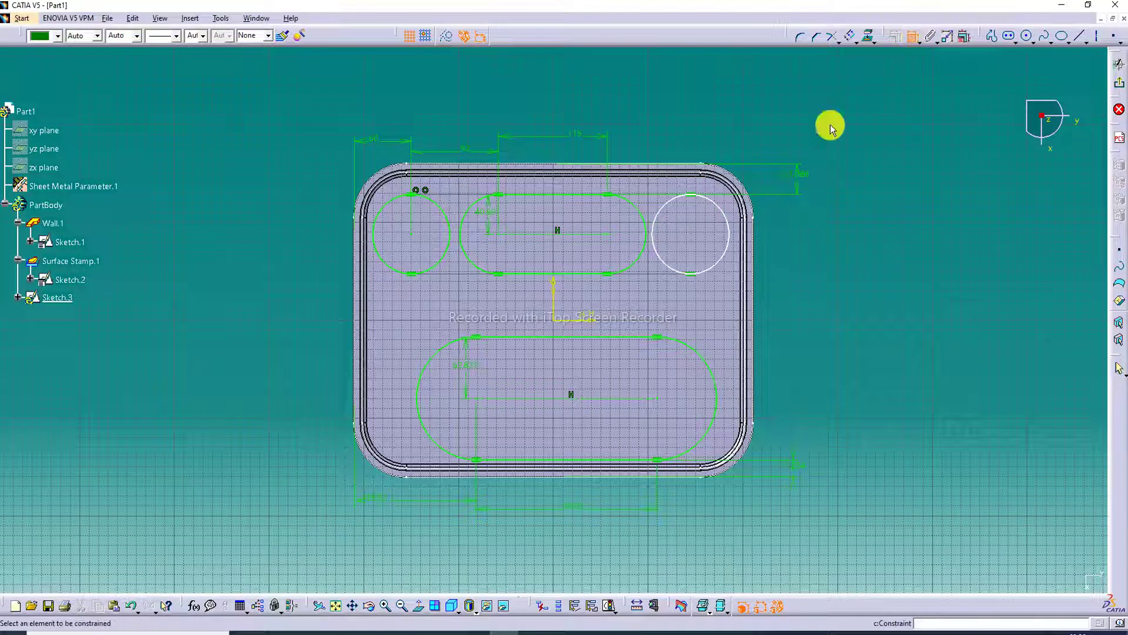
left_click(697, 235)
left_click(760, 234)
left_click(734, 134)
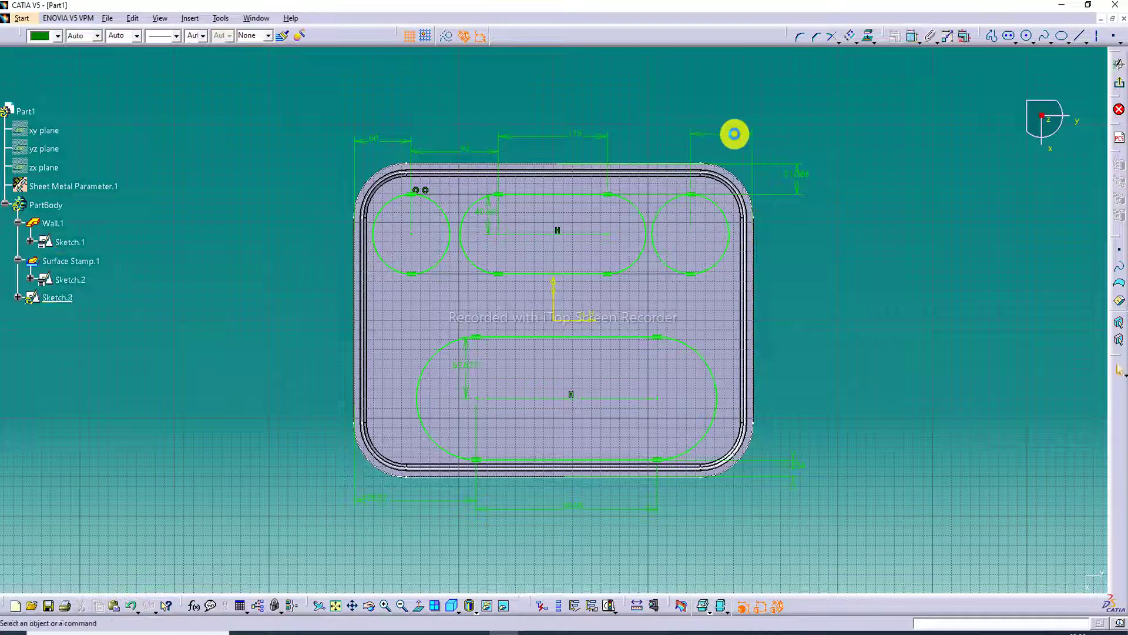
double_click(735, 134)
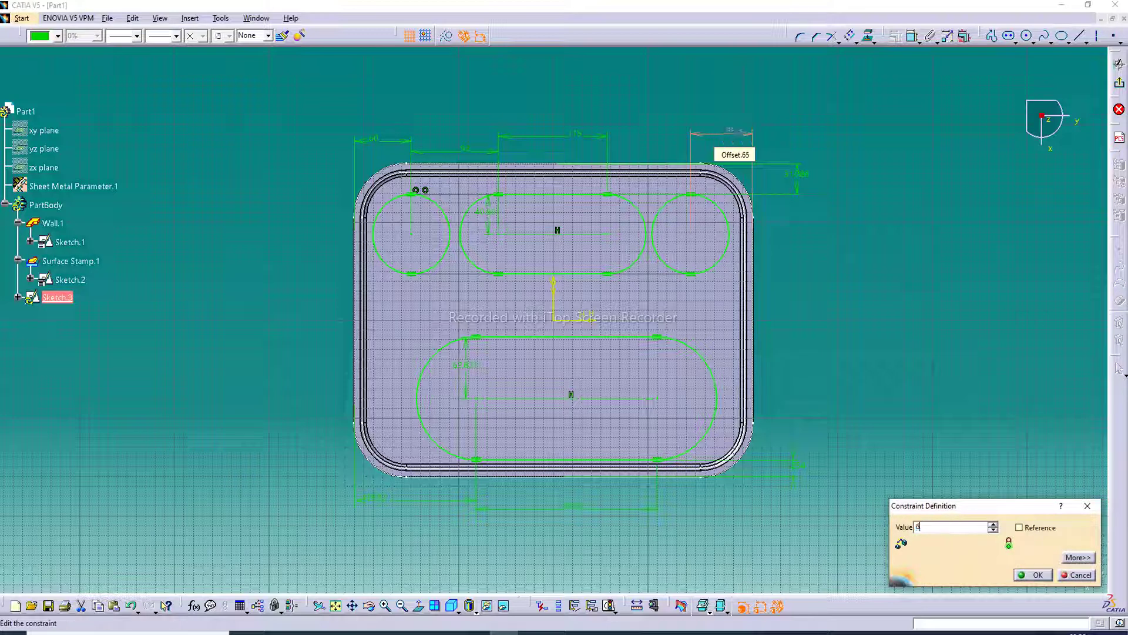
type("60")
key("Return")
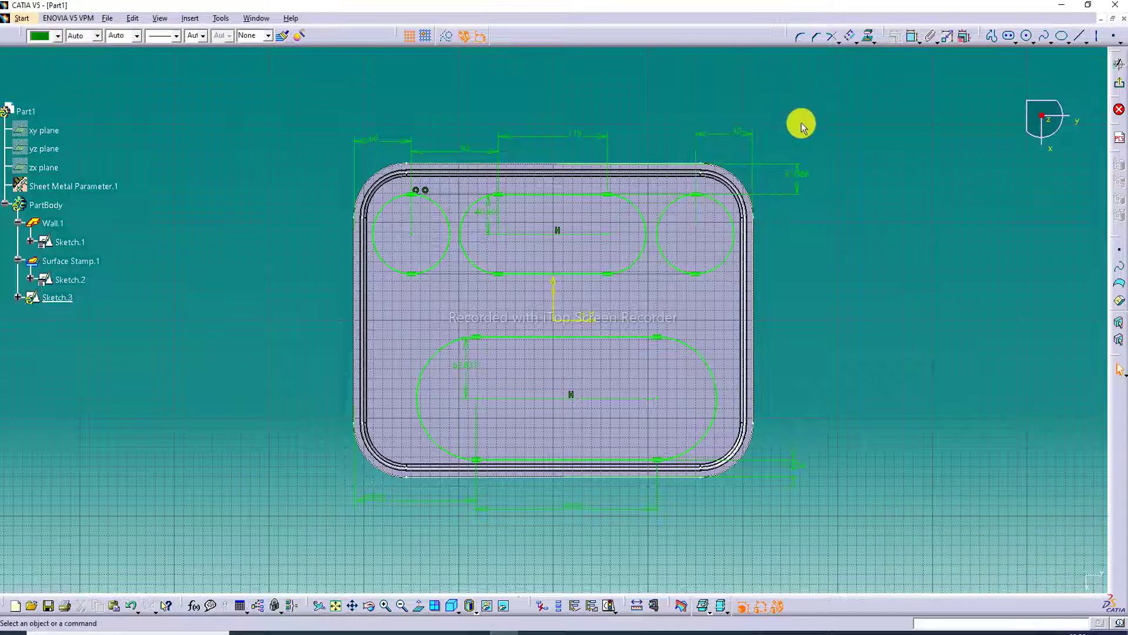
- Set the offset between the smaller elongated hole's upper side and the tray's outer top edge to 20 mm
double_click(797, 176)
type("20")
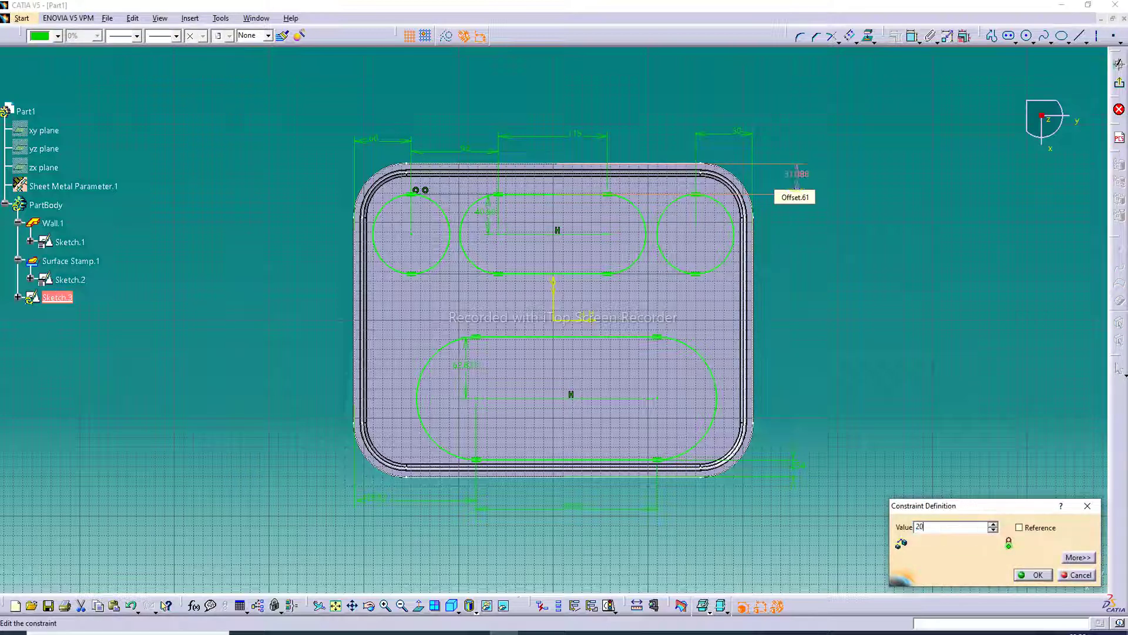
key("Return")
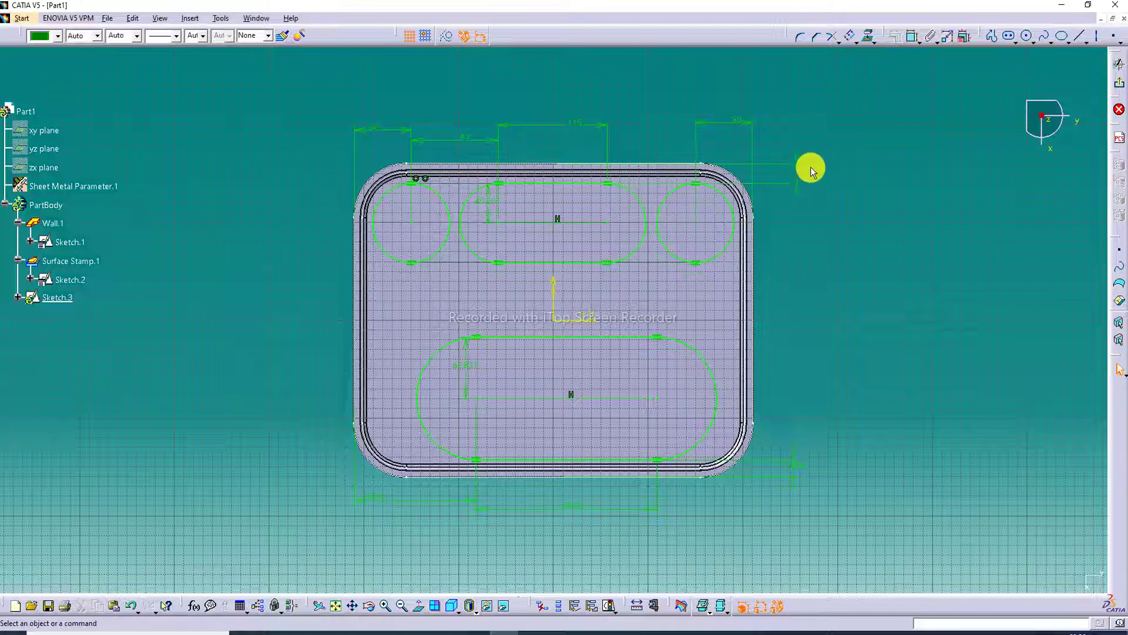
- Set the large elongated hole's radius dimension to 80 mm and its lower side's offset from the outer bottom edge to 20 mm
double_click(465, 369)
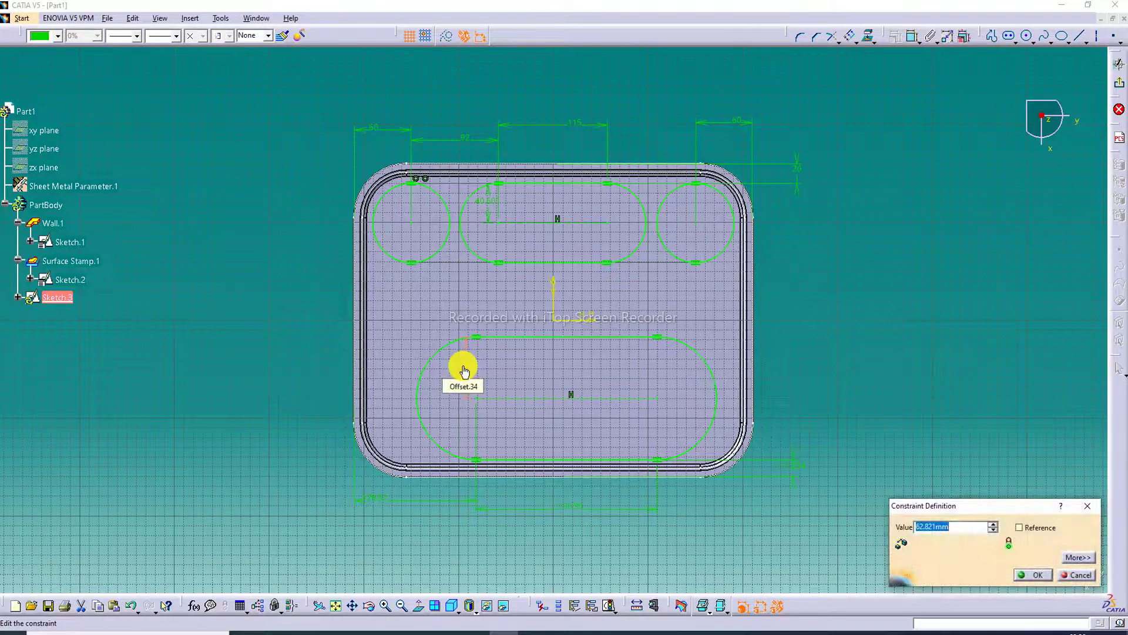
type("40")
key("Return")
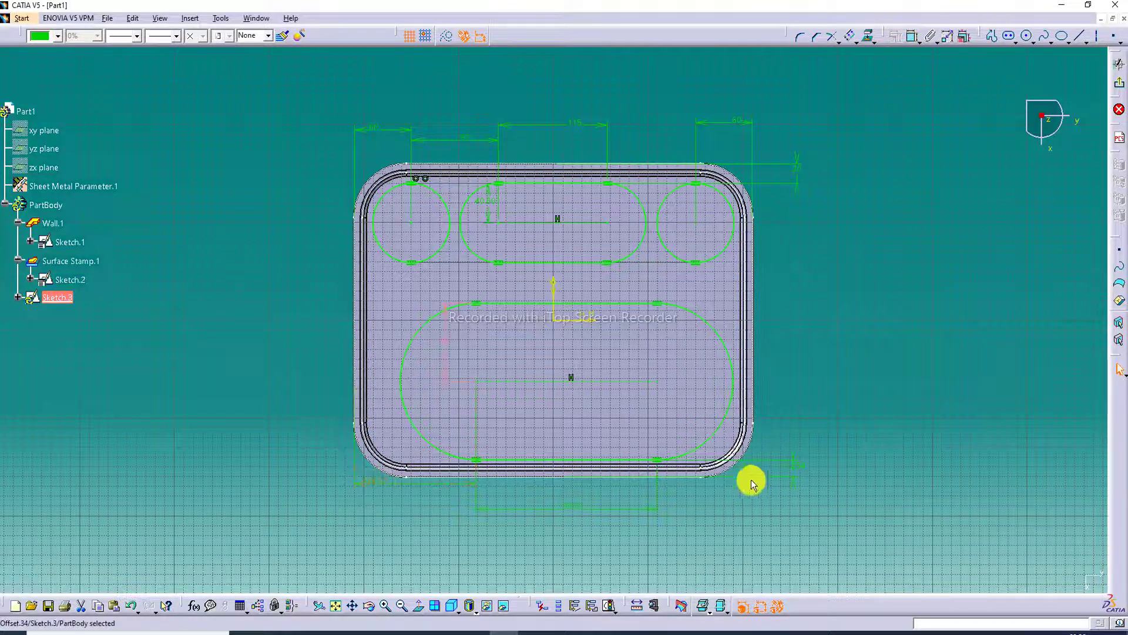
double_click(791, 466)
type("2")
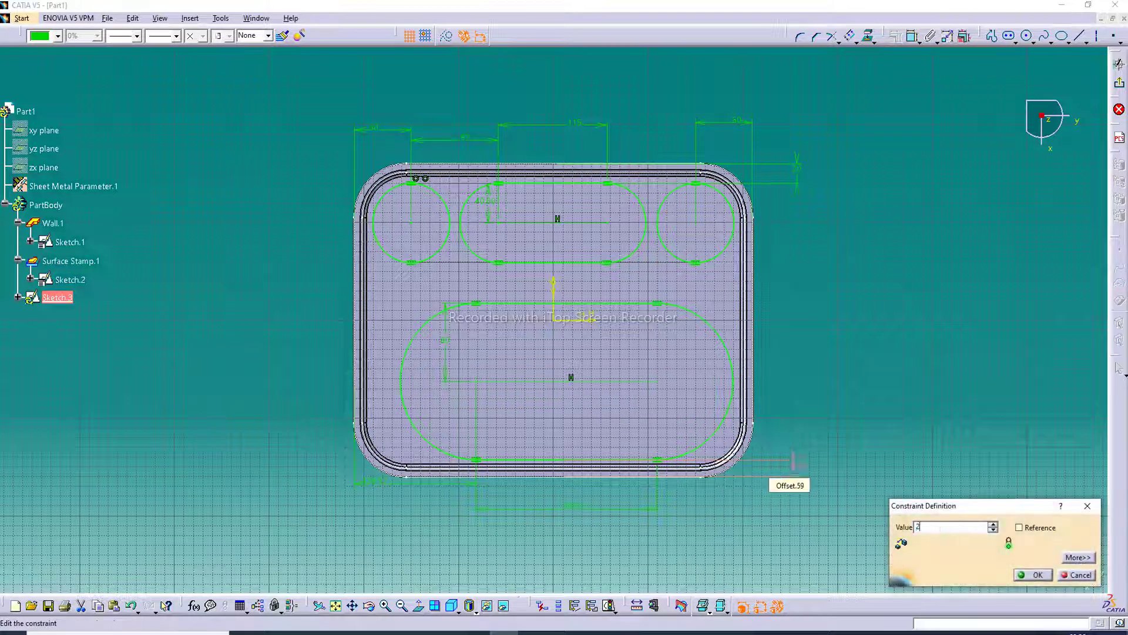
type("0")
key("Return")
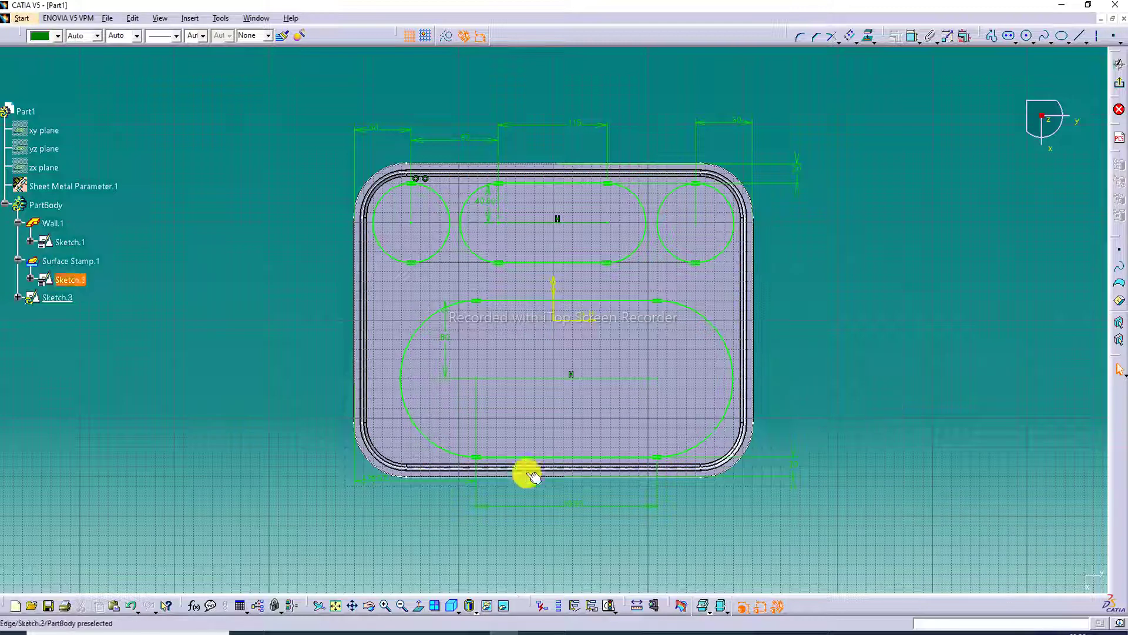
- Align the large elongated hole's left offset dimension with its length dimension below the tray, and set the centre-to-centre length to 200 mm
left_click(371, 480)
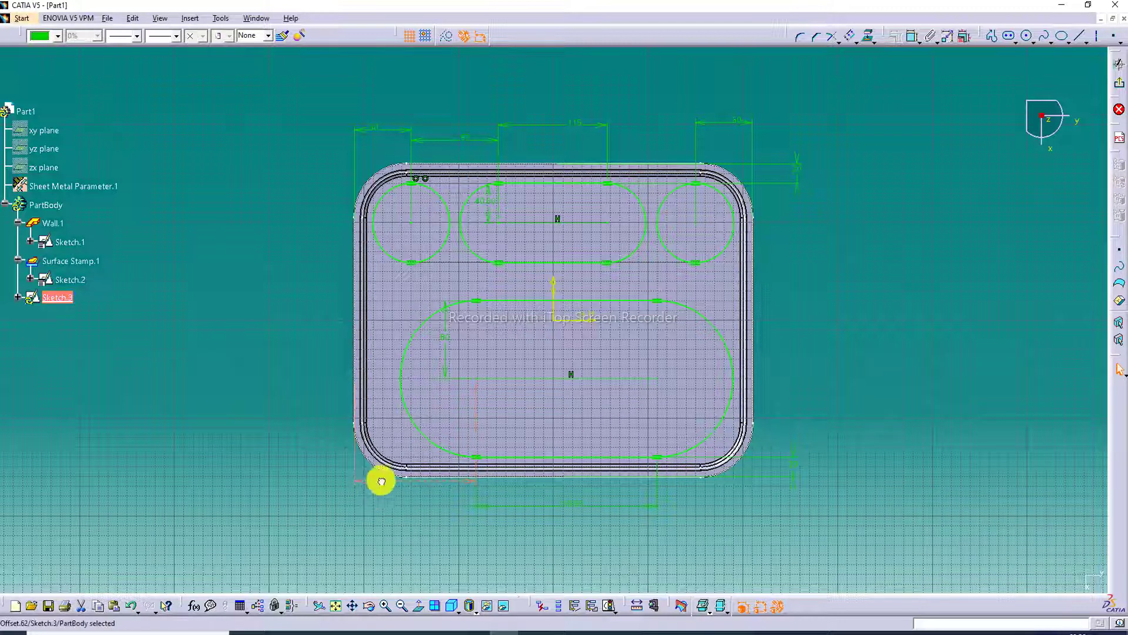
left_click_drag(361, 488, 390, 509)
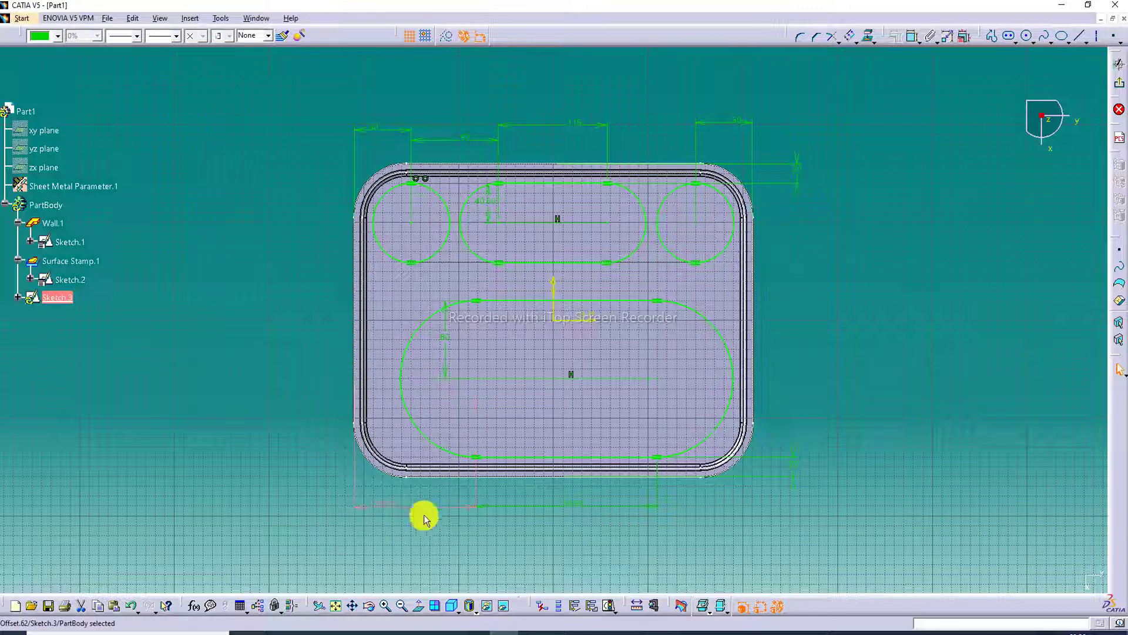
left_click(568, 505)
double_click(567, 503)
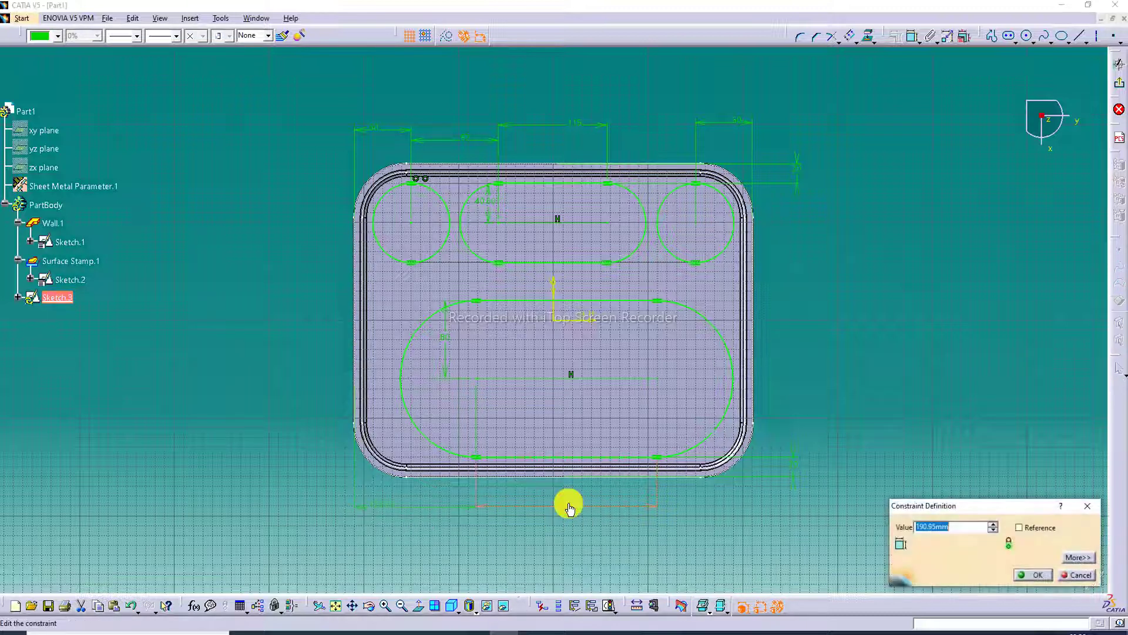
type("20")
key("Return")
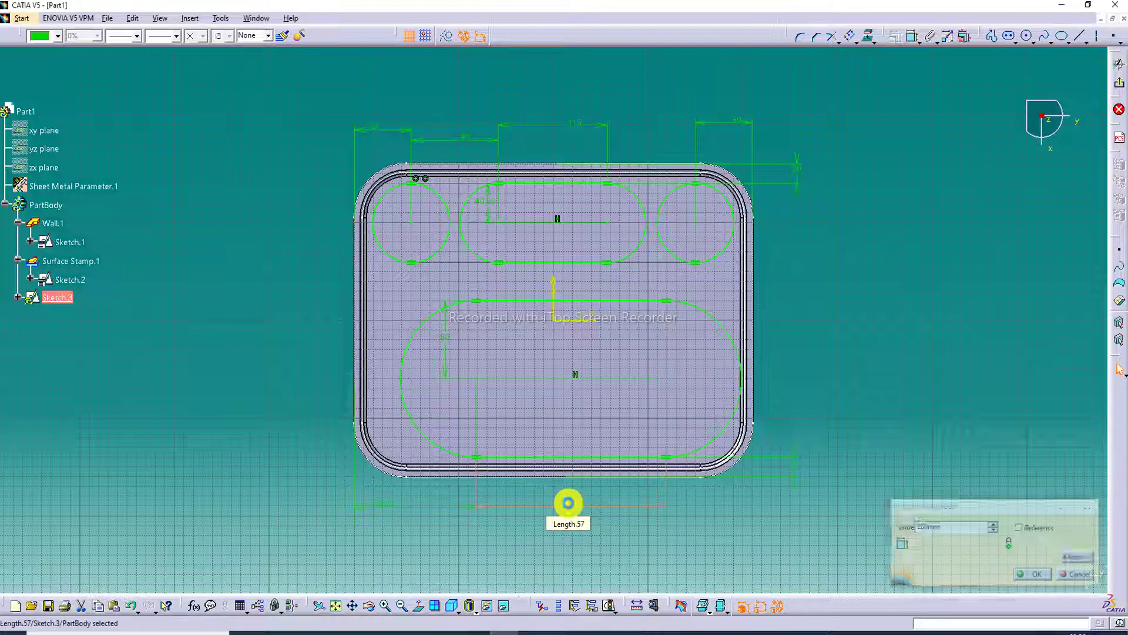
- Set the large elongated hole's left arc centre offset from the outer left edge to 100 mm
double_click(376, 507)
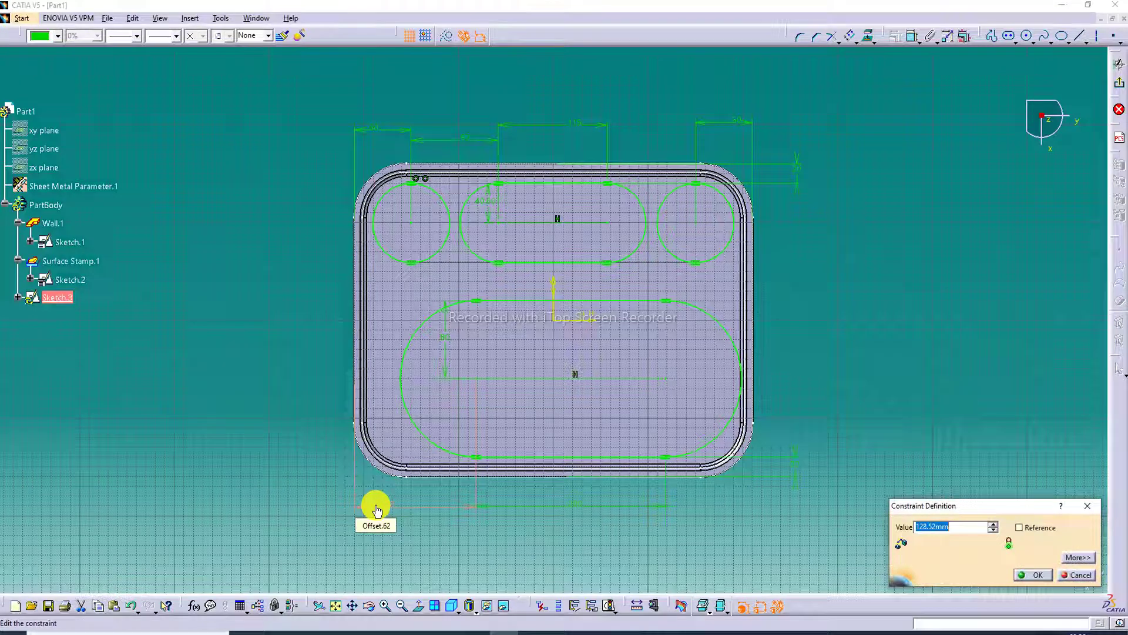
type("1")
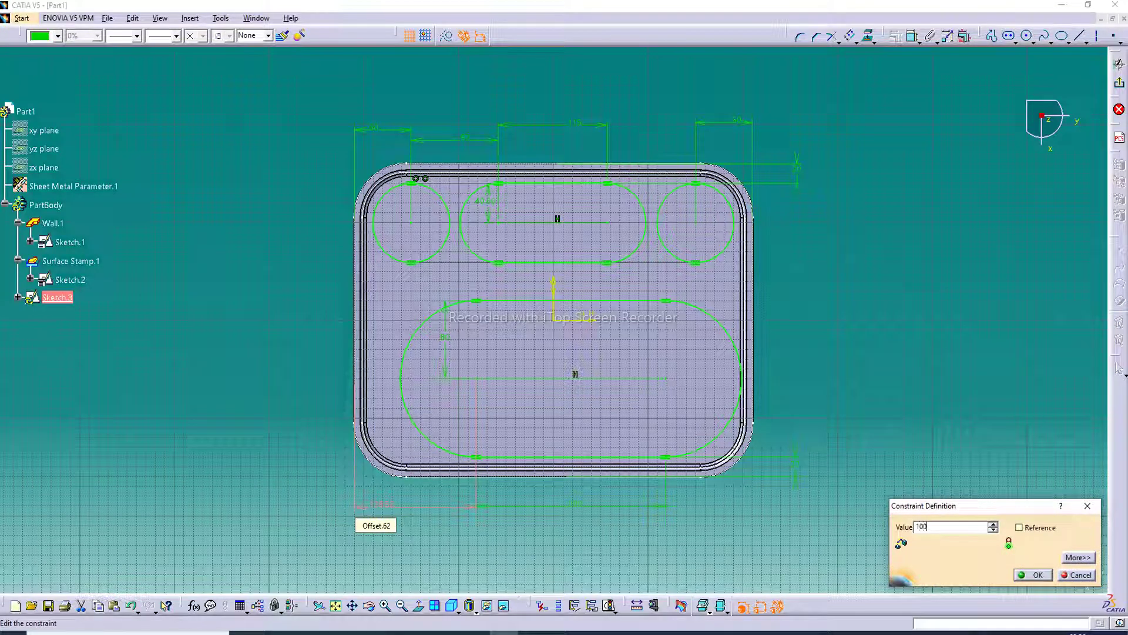
type("00")
key("Return")
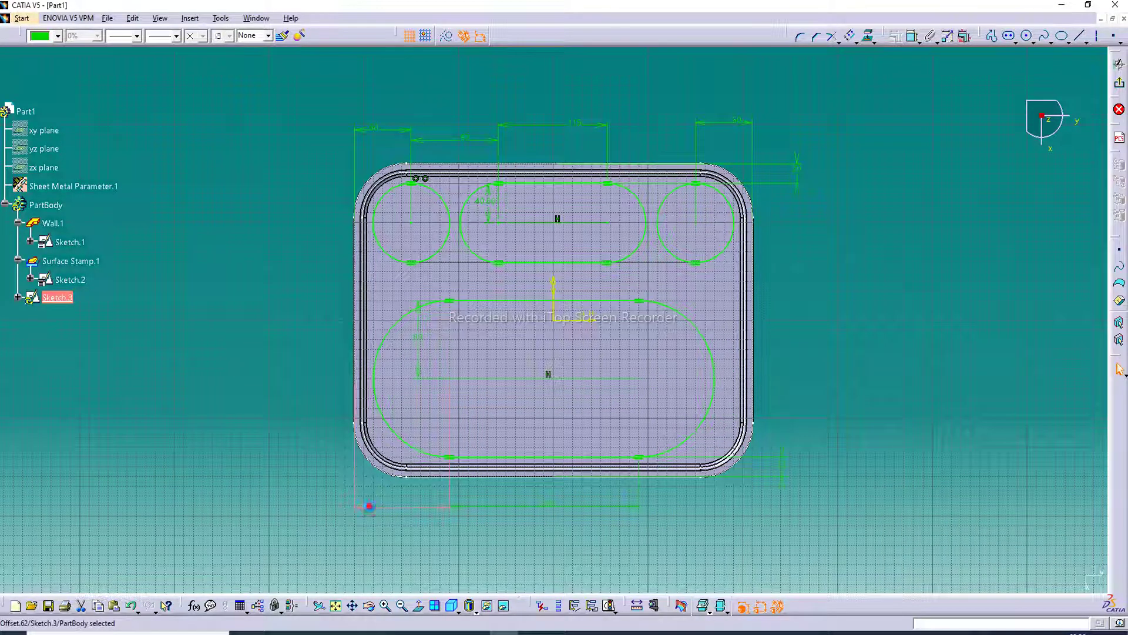
- Set the large elongated hole's left arc centre offset from the outer left edge to 110 mm, and hide the sketch grid
double_click(375, 507)
type("110")
key("Return")
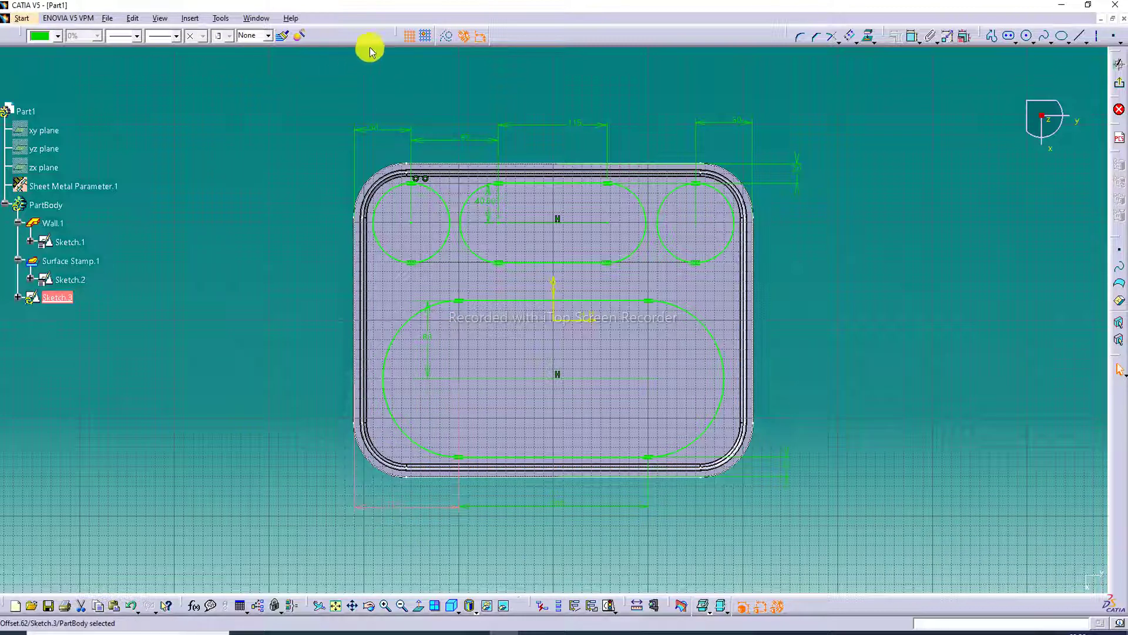
left_click(410, 36)
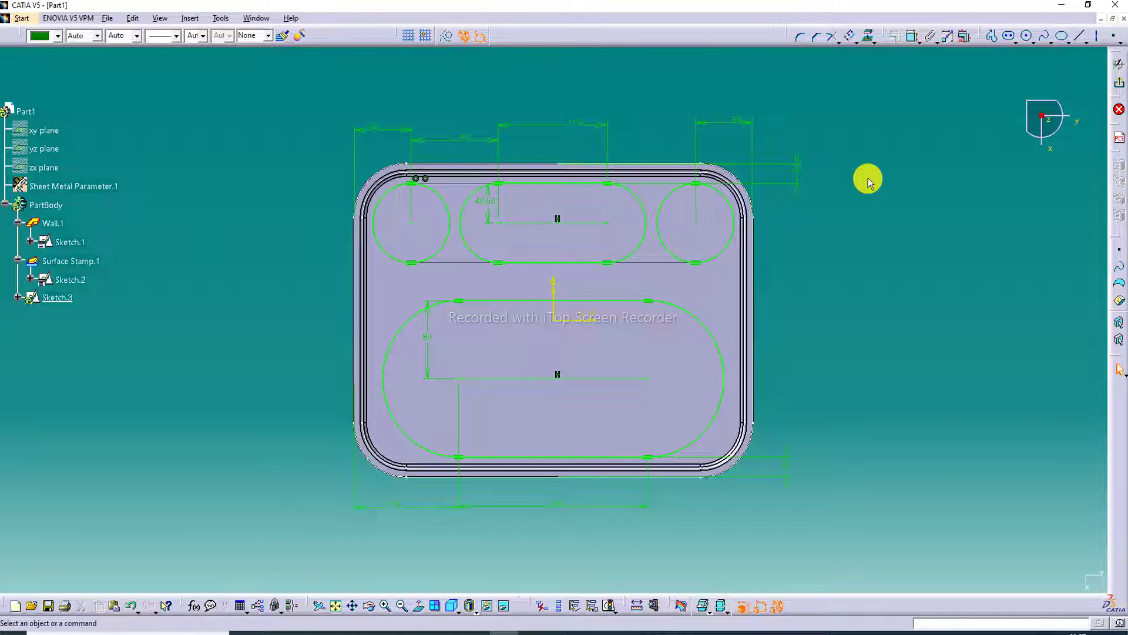
- Set the smaller elongated hole's radius dimension to 42 mm
left_click(482, 198)
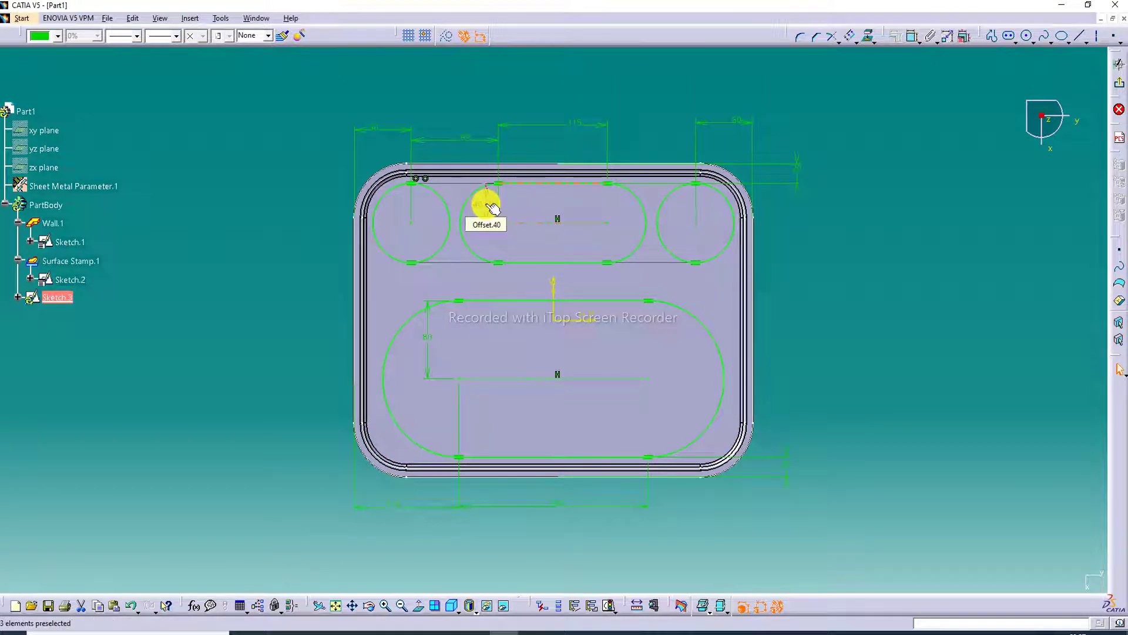
double_click(489, 208)
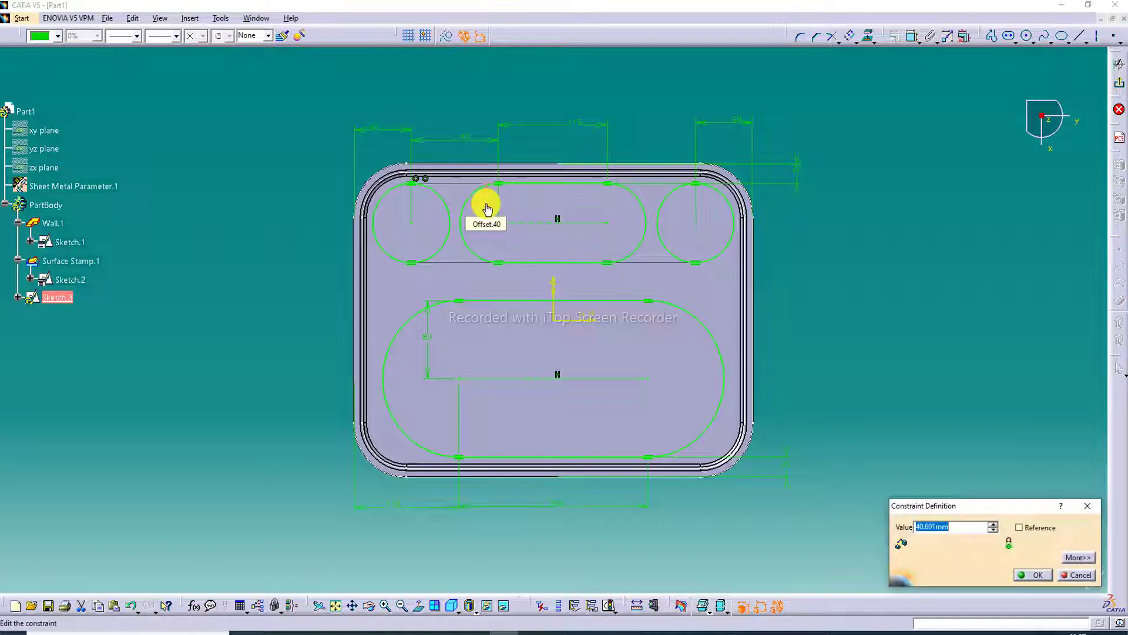
type("42")
key("Return")
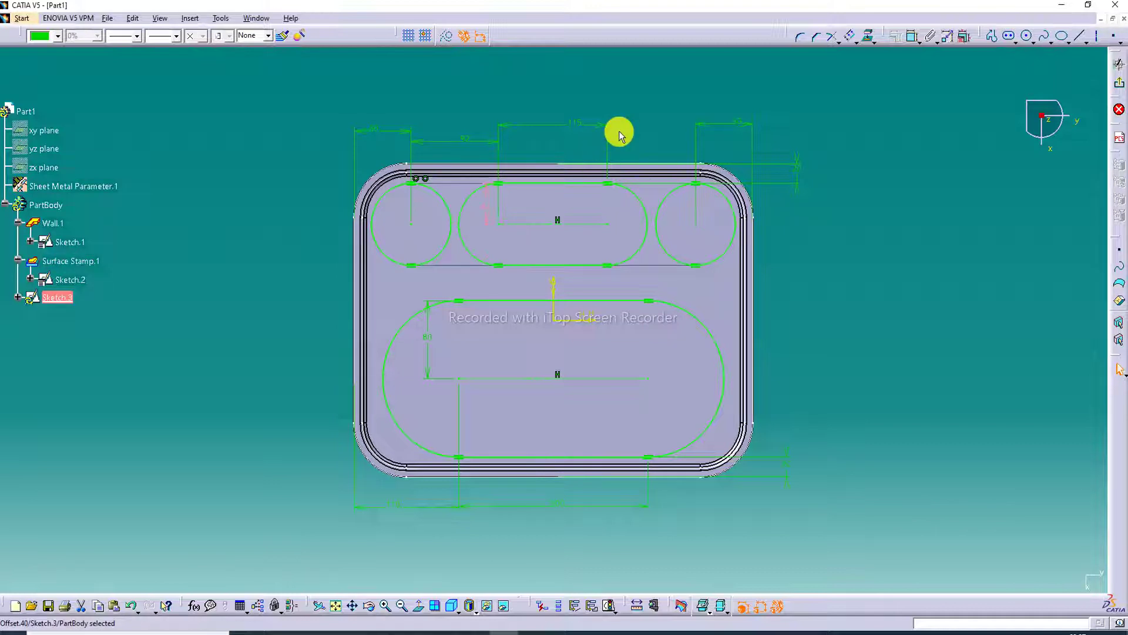
- Set the smaller elongated hole's radius dimension to 45 mm and clear the selection
double_click(487, 210)
type("45")
key("Return")
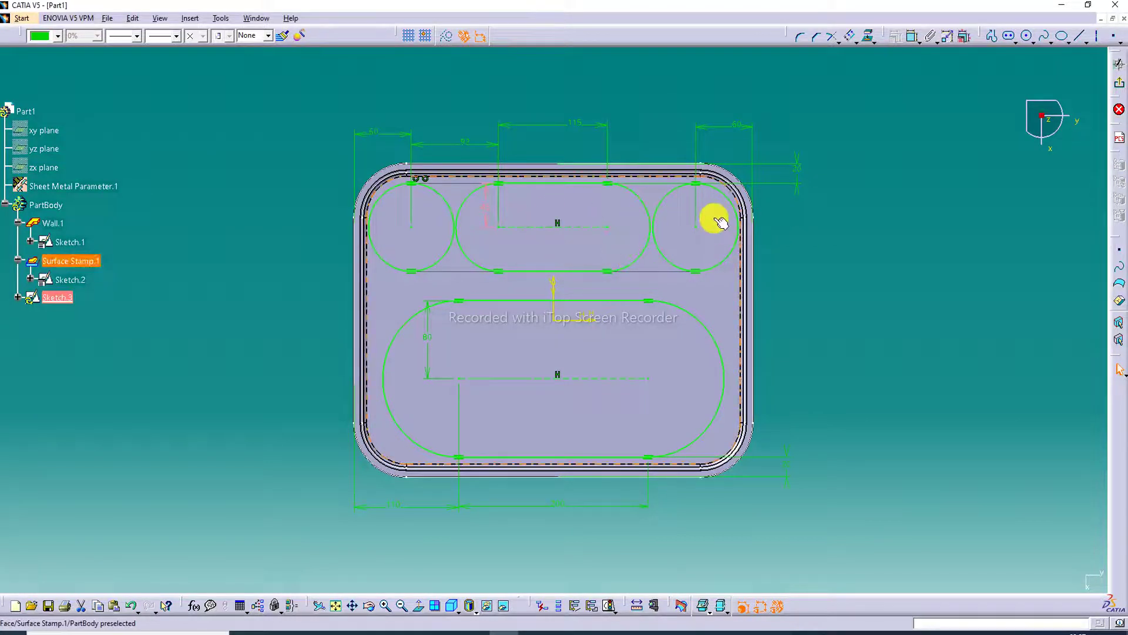
left_click(915, 159)
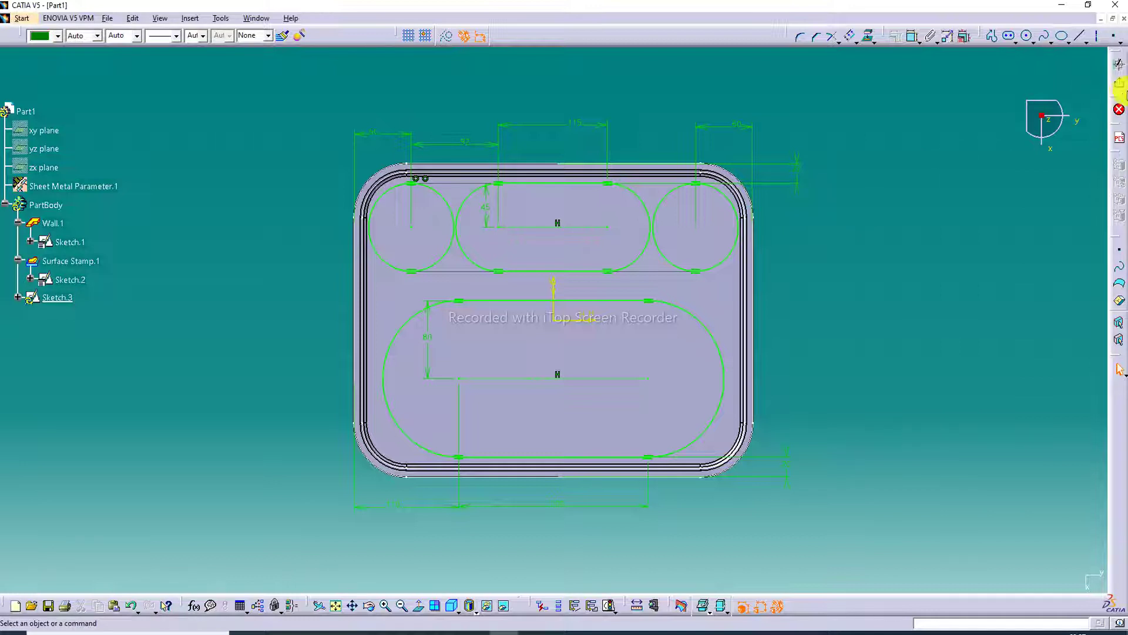
- Exit the compartment sketch and start a surface stamp from its outlines with a height of 32 mm
left_click(1123, 86)
middle_click_drag(917, 147, 813, 138)
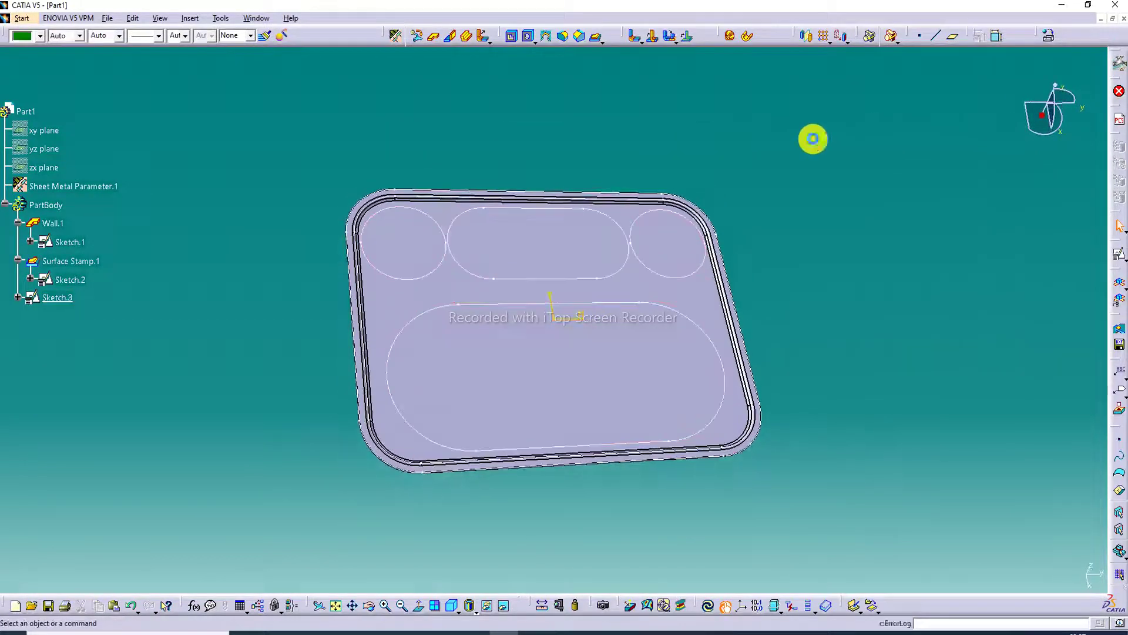
left_click(602, 40)
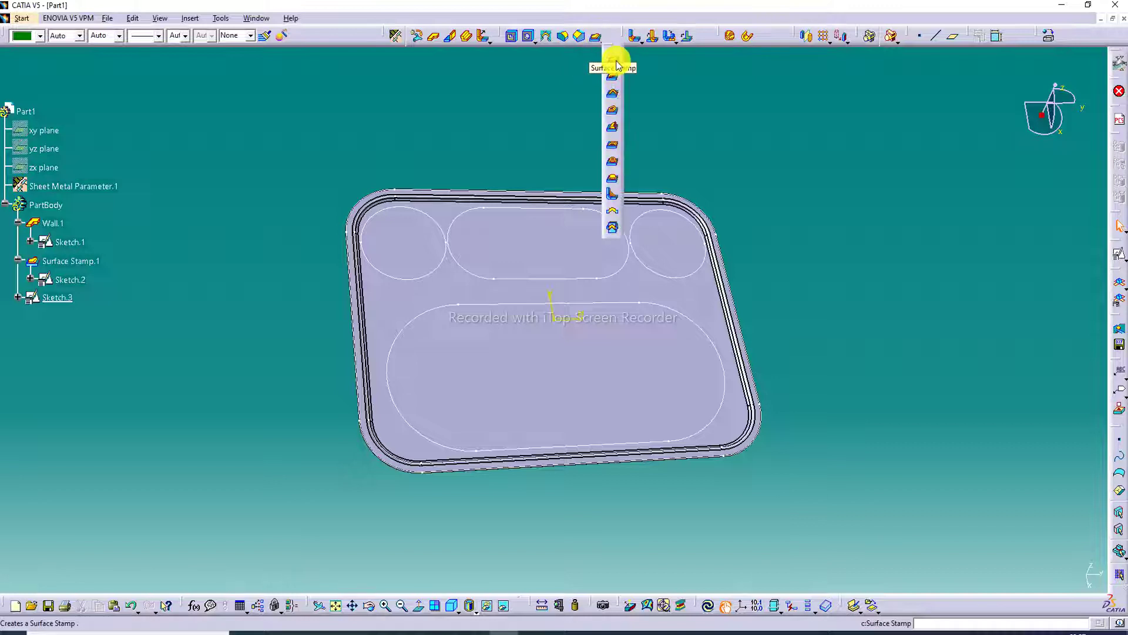
left_click(614, 62)
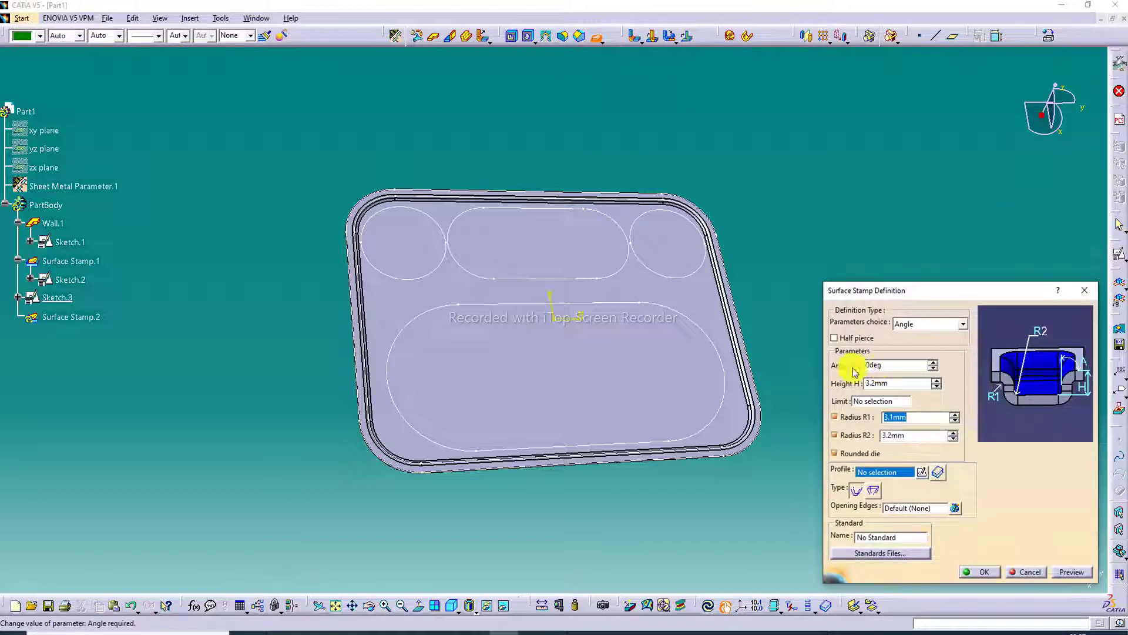
left_click(728, 366)
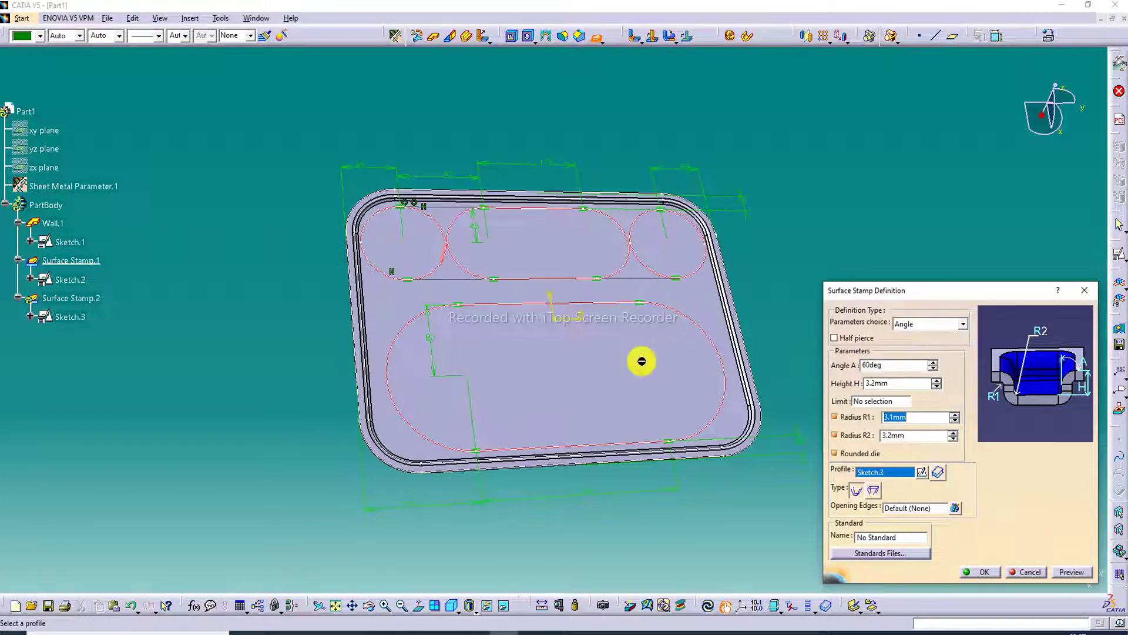
middle_click_drag(643, 362, 565, 276)
double_click(893, 383)
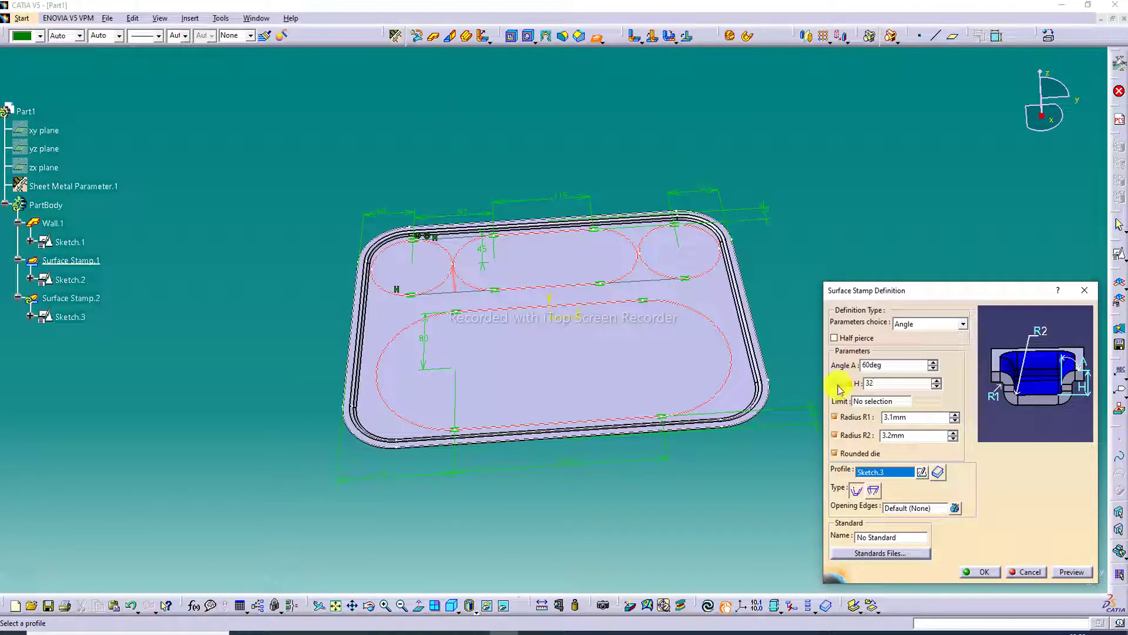
- Try the compartment stamp with radius R1 7 mm and radius R2 24 mm, and cancel the definition
left_click(913, 418)
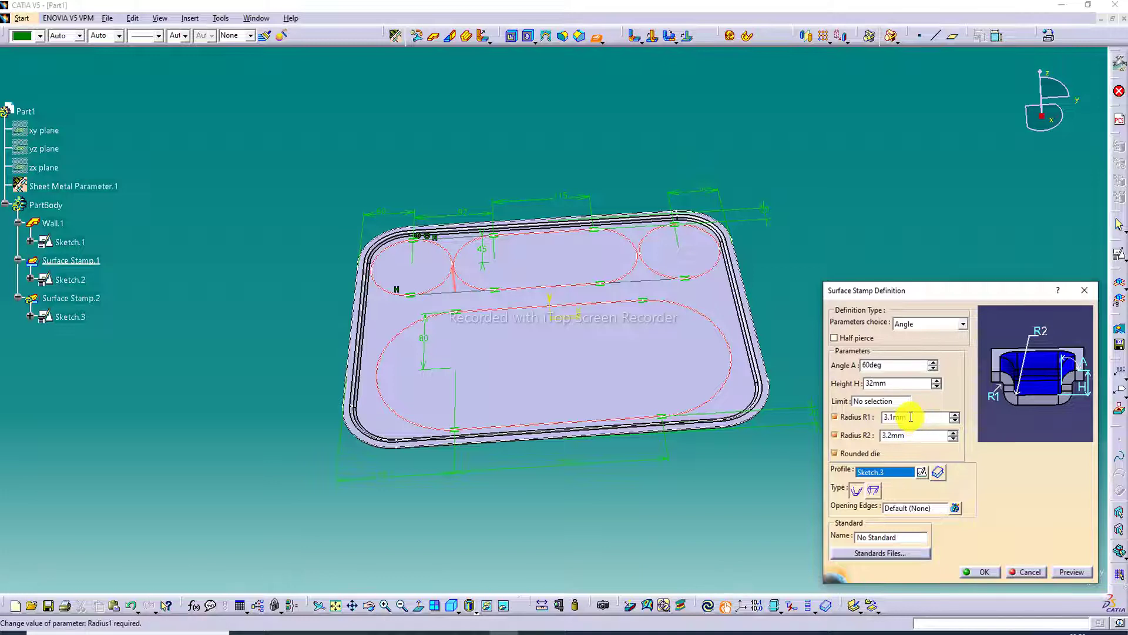
left_click_drag(911, 417, 863, 423)
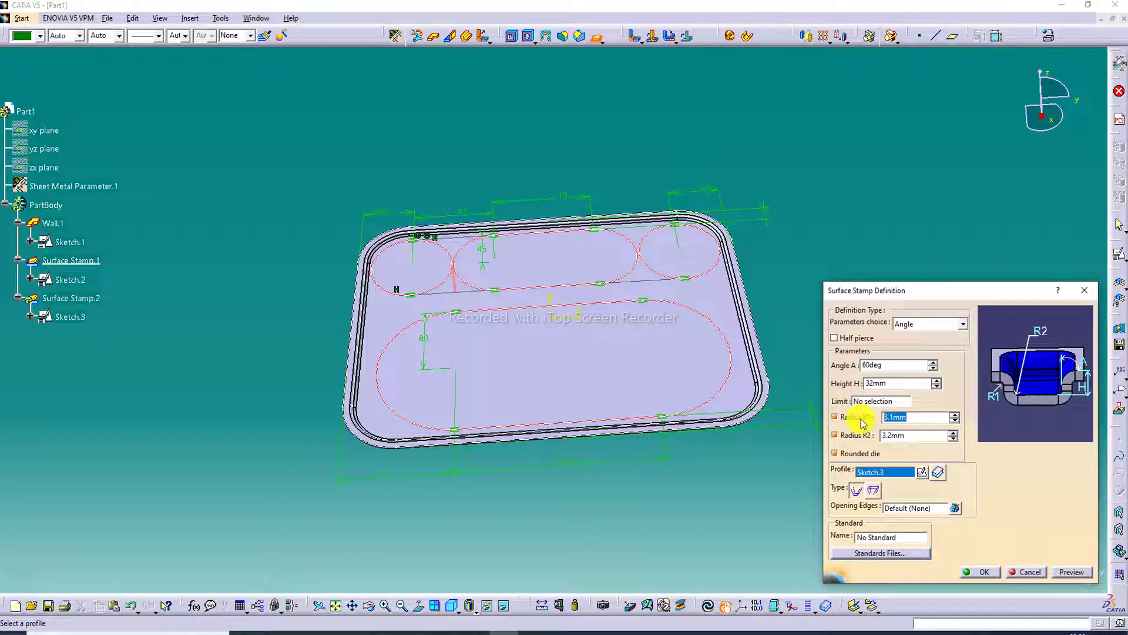
left_click(921, 433)
key("BackSpace")
left_click_drag(915, 438, 861, 441)
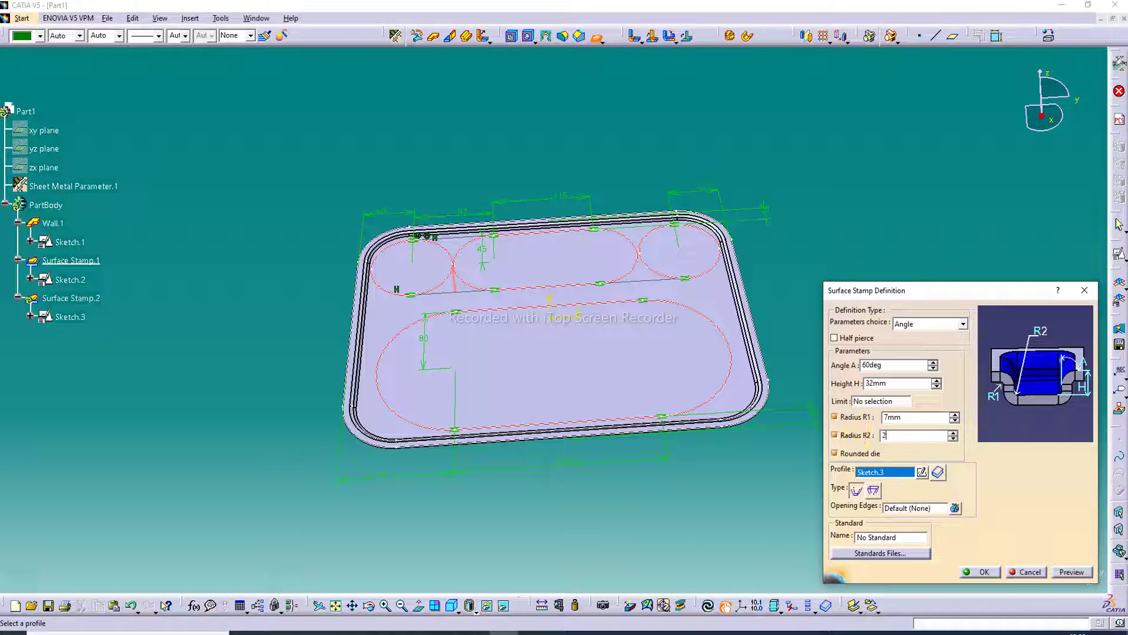
left_click(1071, 571)
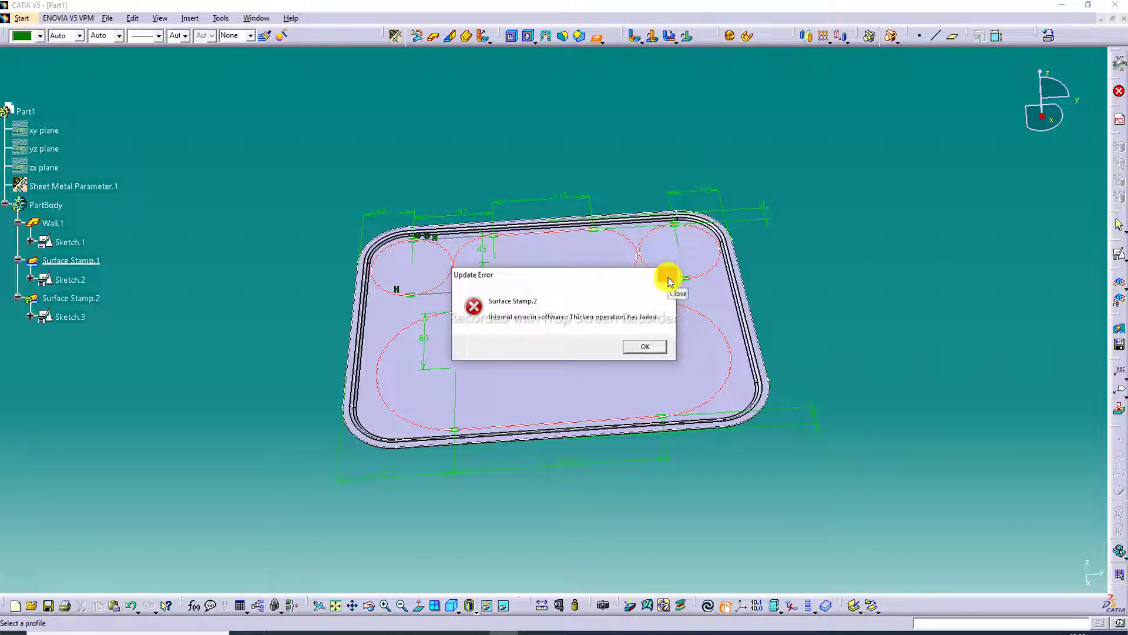
left_click(669, 279)
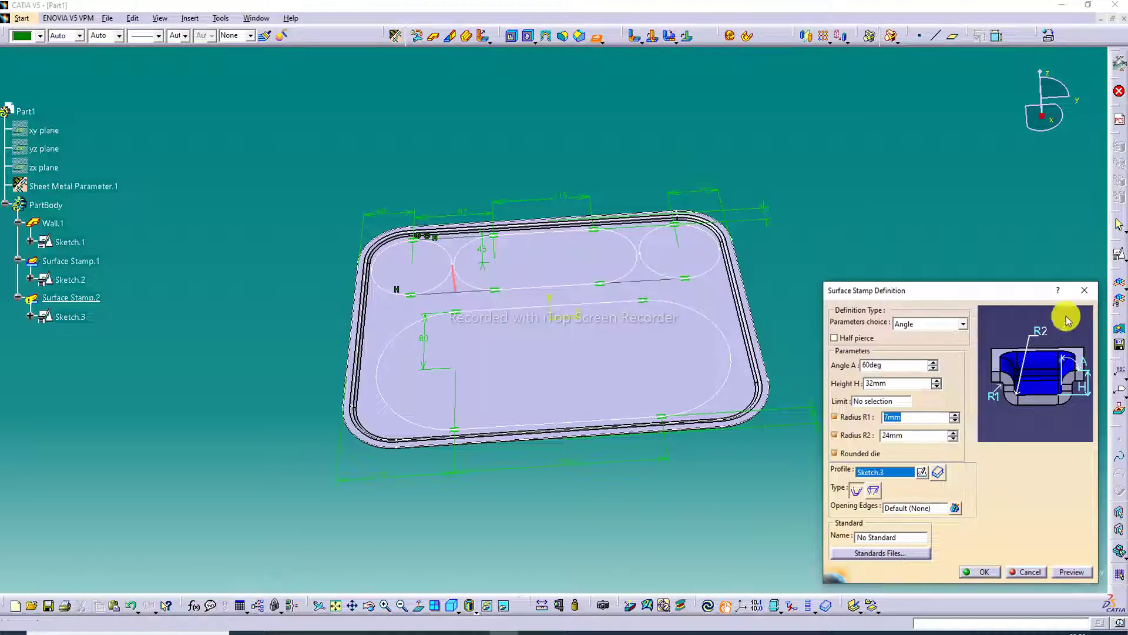
left_click(1091, 292)
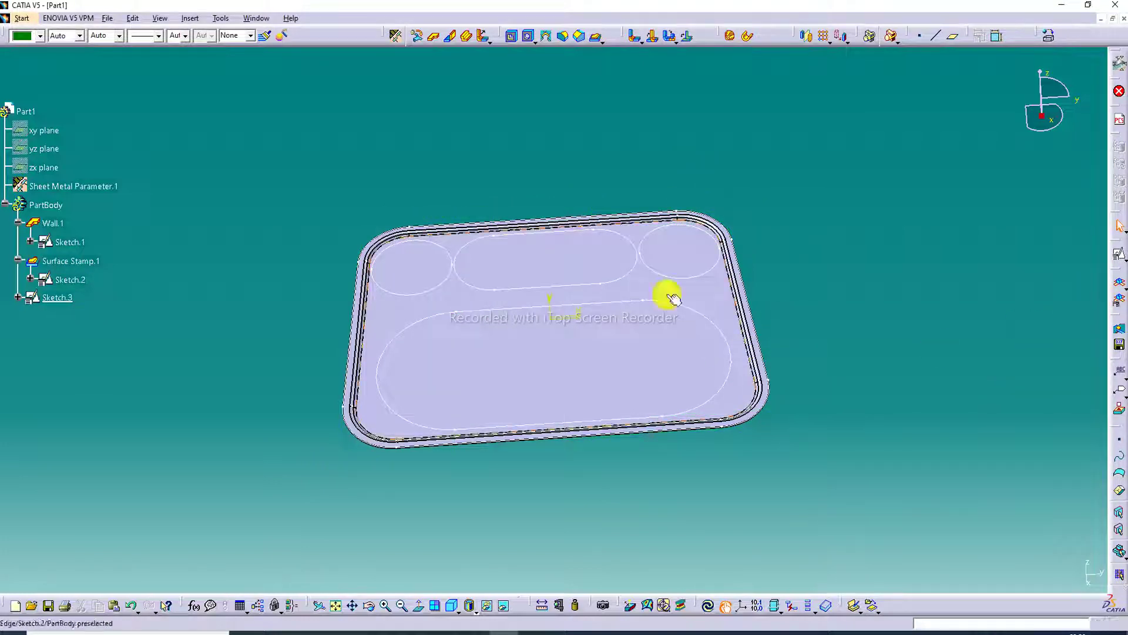
- Edit Sketch.3 to set the smaller elongated hole's radius dimension to 40 mm, and exit the sketch
right_click(50, 298)
mouse_move(112, 542)
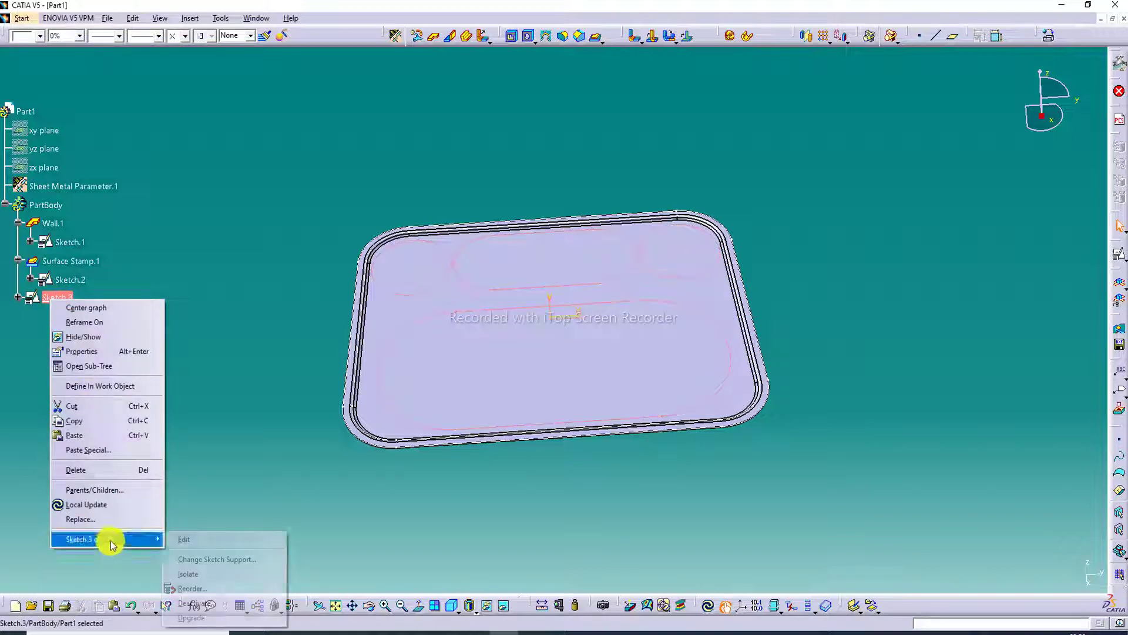
left_click(185, 539)
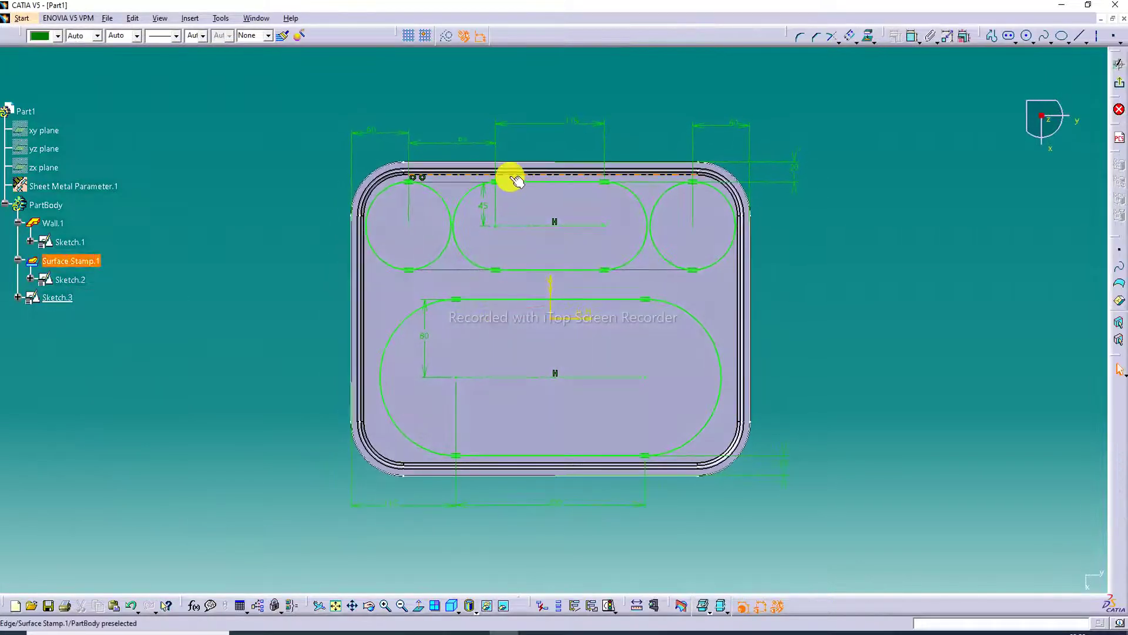
double_click(483, 209)
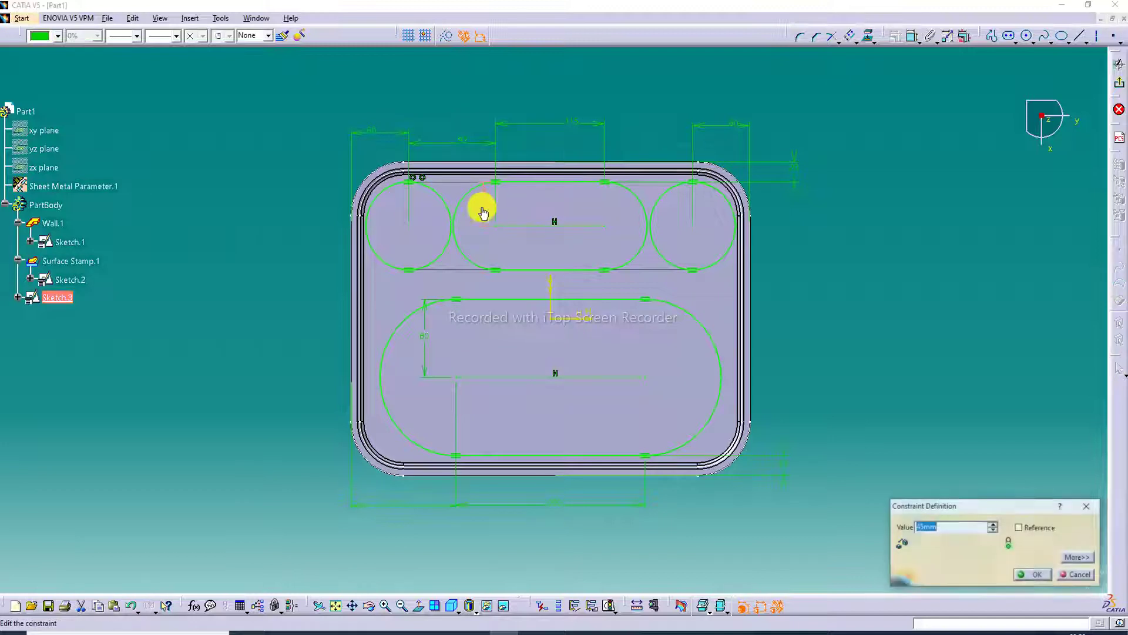
type("4")
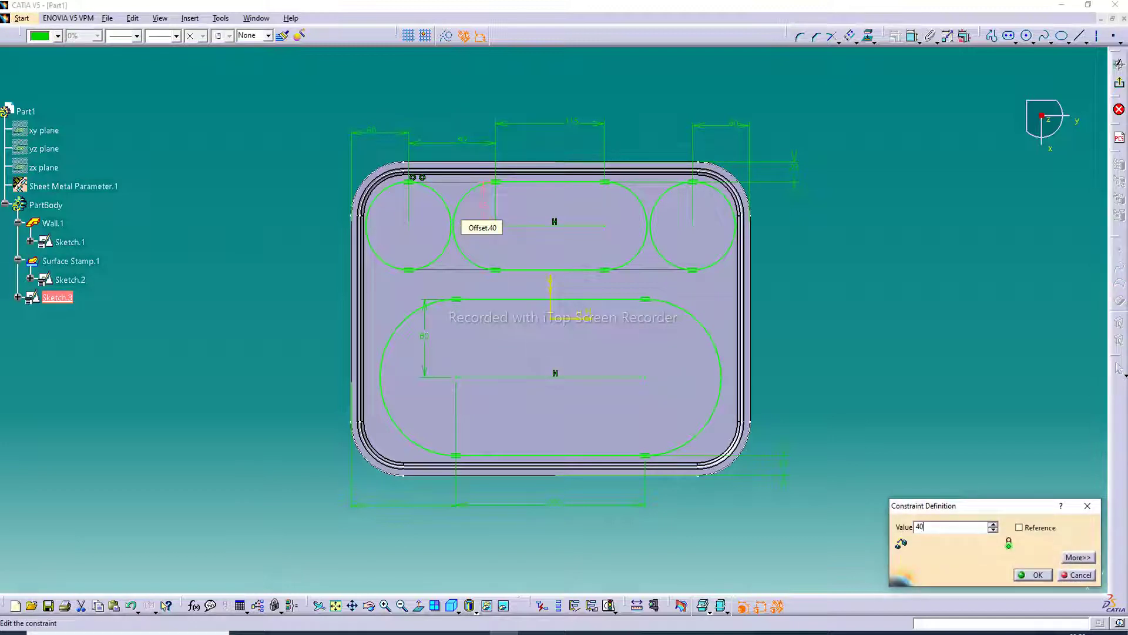
type("0")
key("Return")
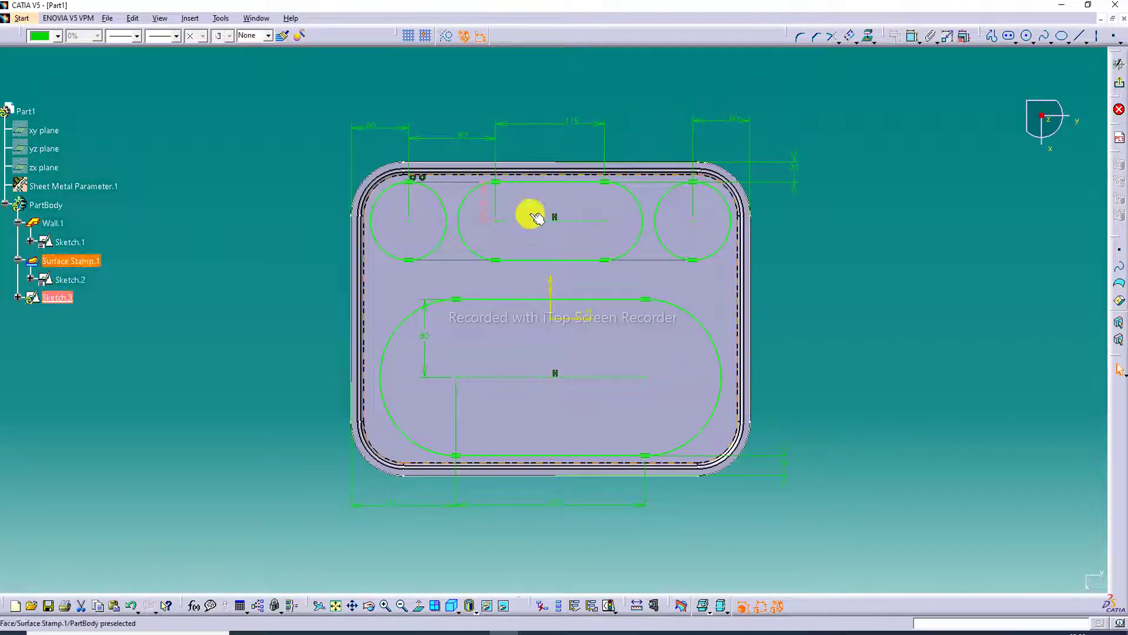
left_click(1120, 87)
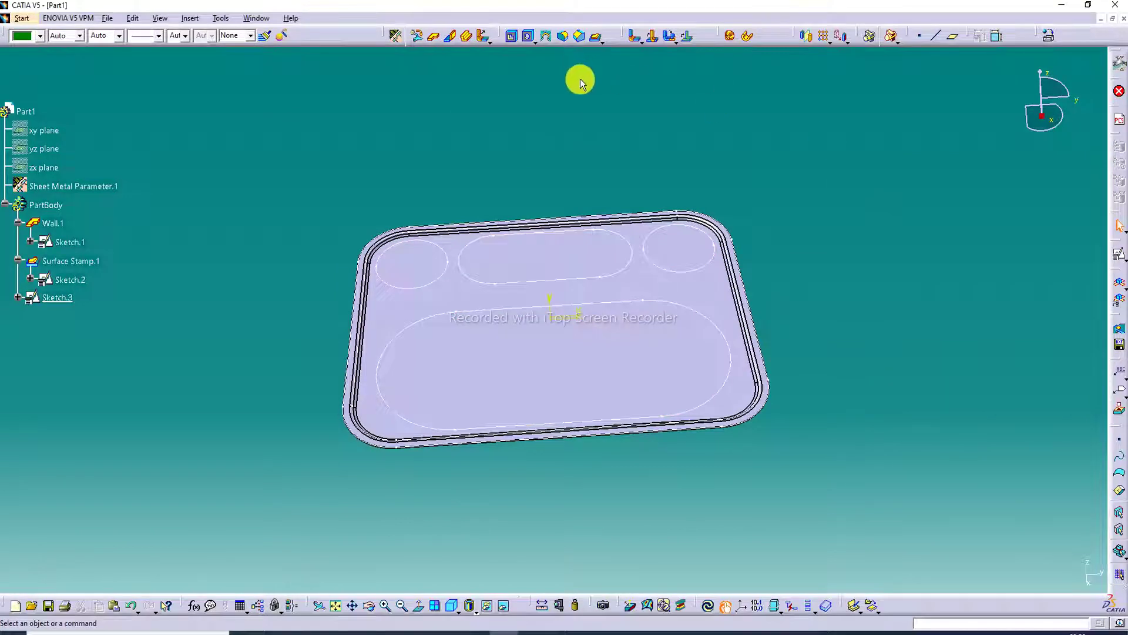
- Create a surface stamp from the compartment outlines of Sketch.3 with height 32 mm, radius R1 6 mm and radius R2 24 mm
left_click(604, 45)
left_click(618, 54)
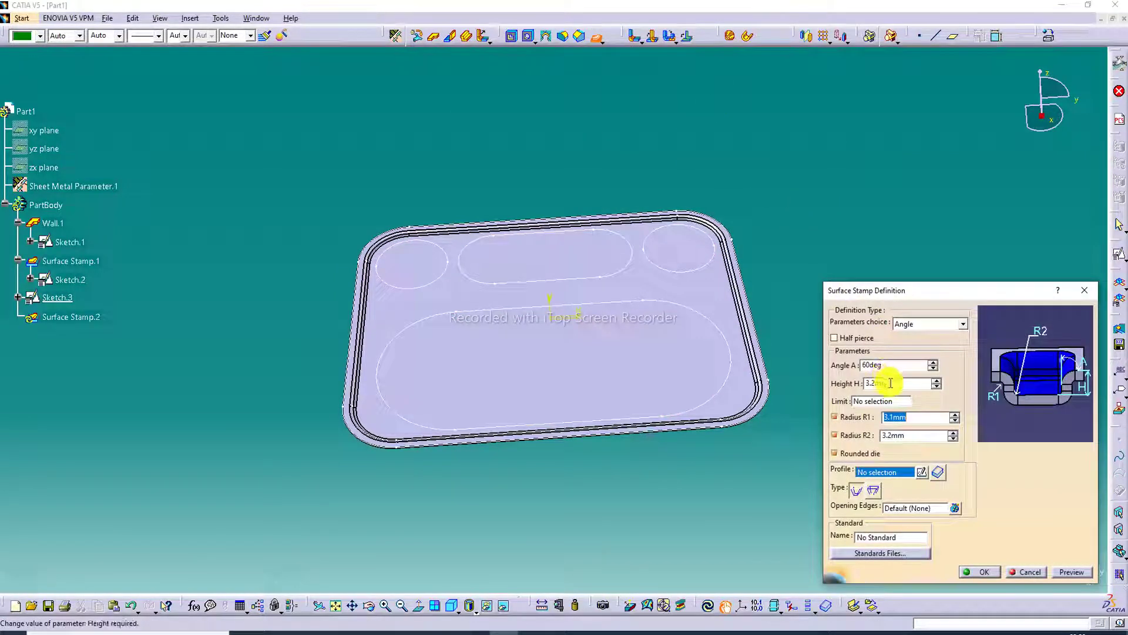
left_click(890, 382)
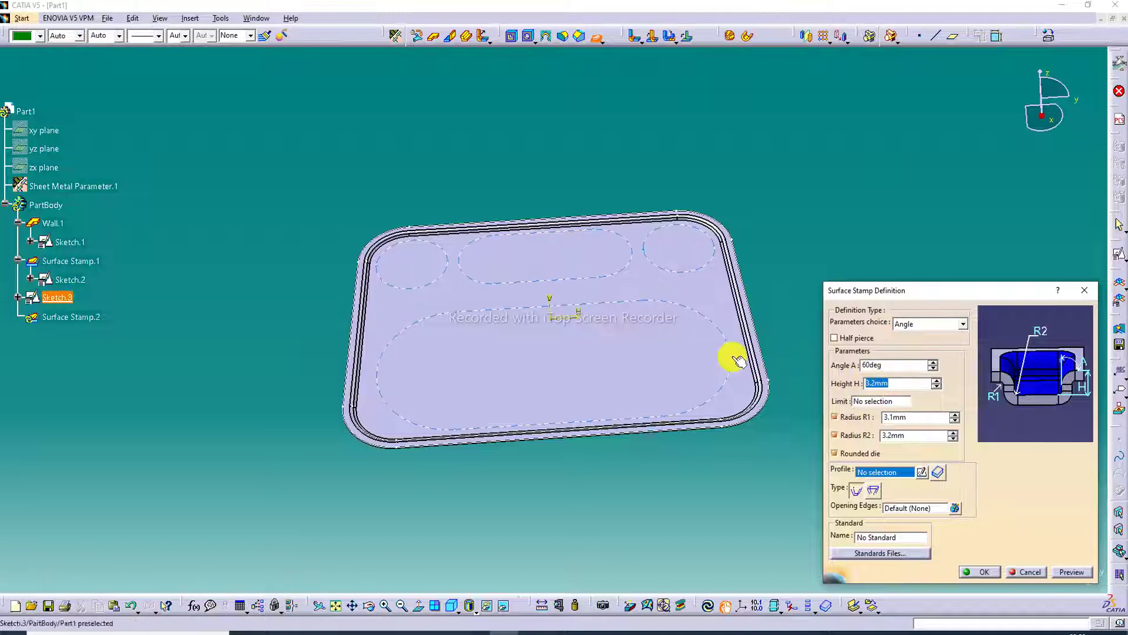
left_click(757, 361)
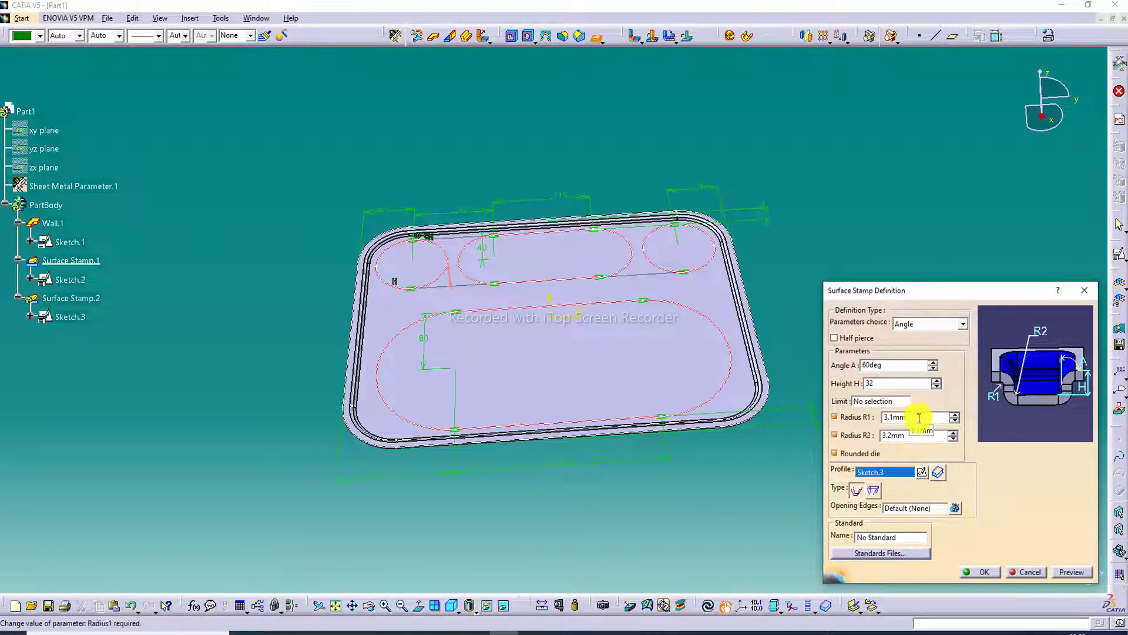
left_click_drag(911, 417, 863, 418)
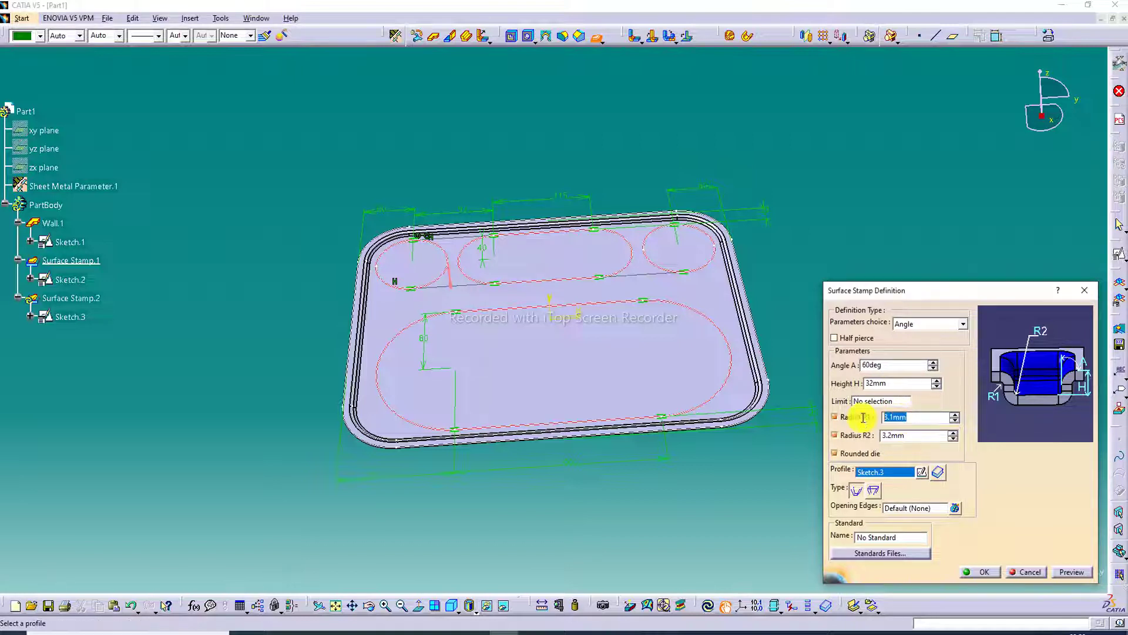
type("6")
left_click(894, 434)
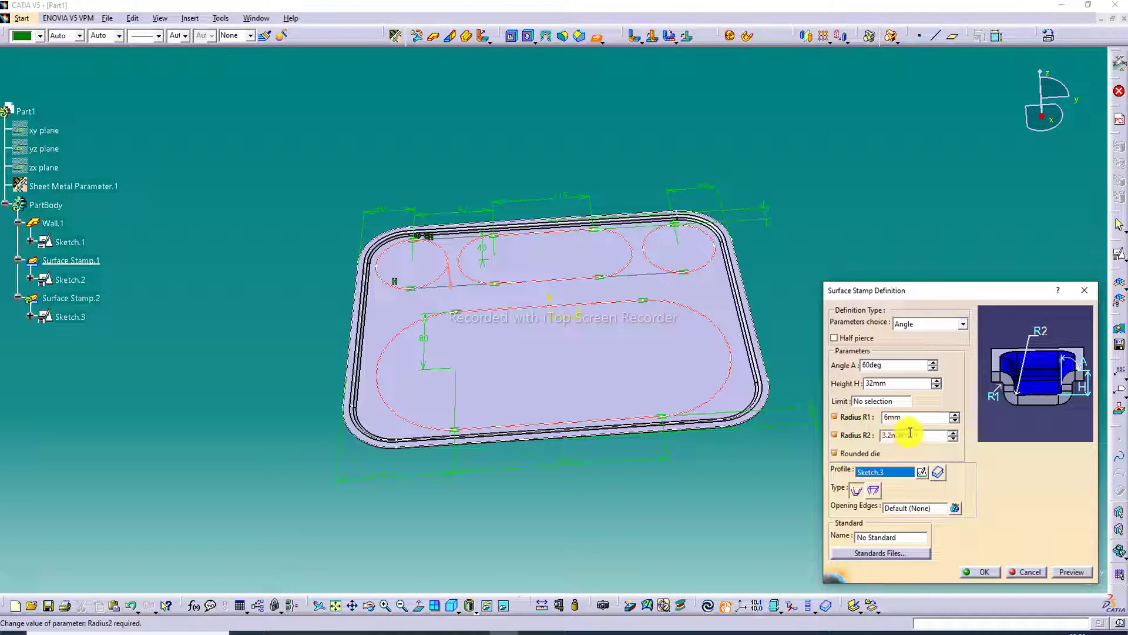
left_click_drag(910, 433, 871, 435)
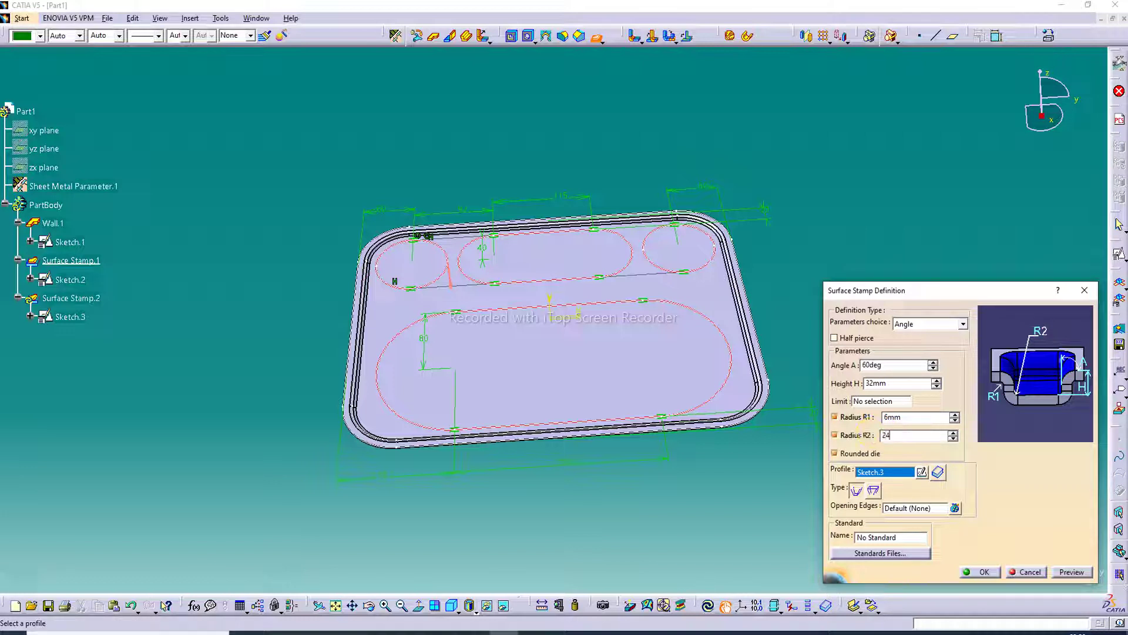
left_click(1068, 573)
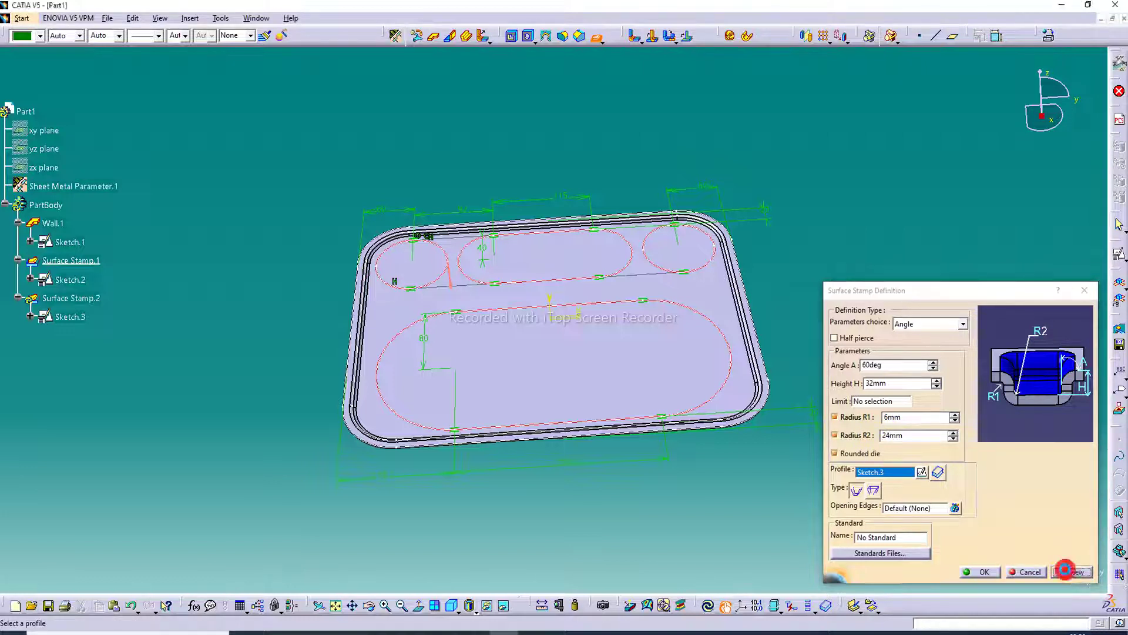
left_click(987, 573)
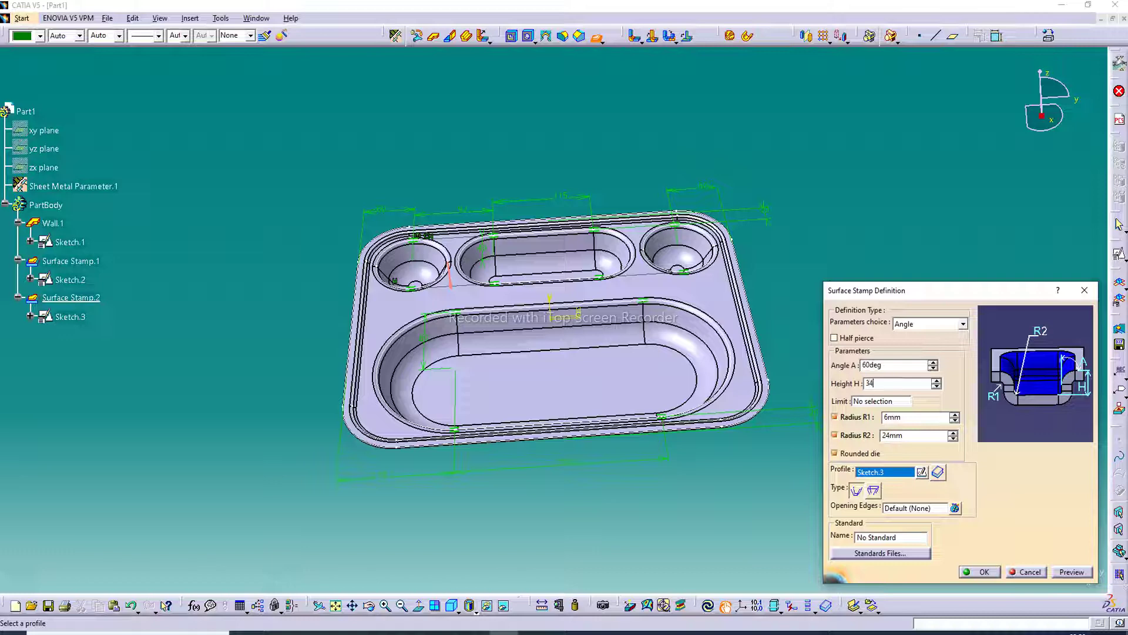
- Set the compartment stamp's height to 34 mm and clear the selection
left_click(1072, 571)
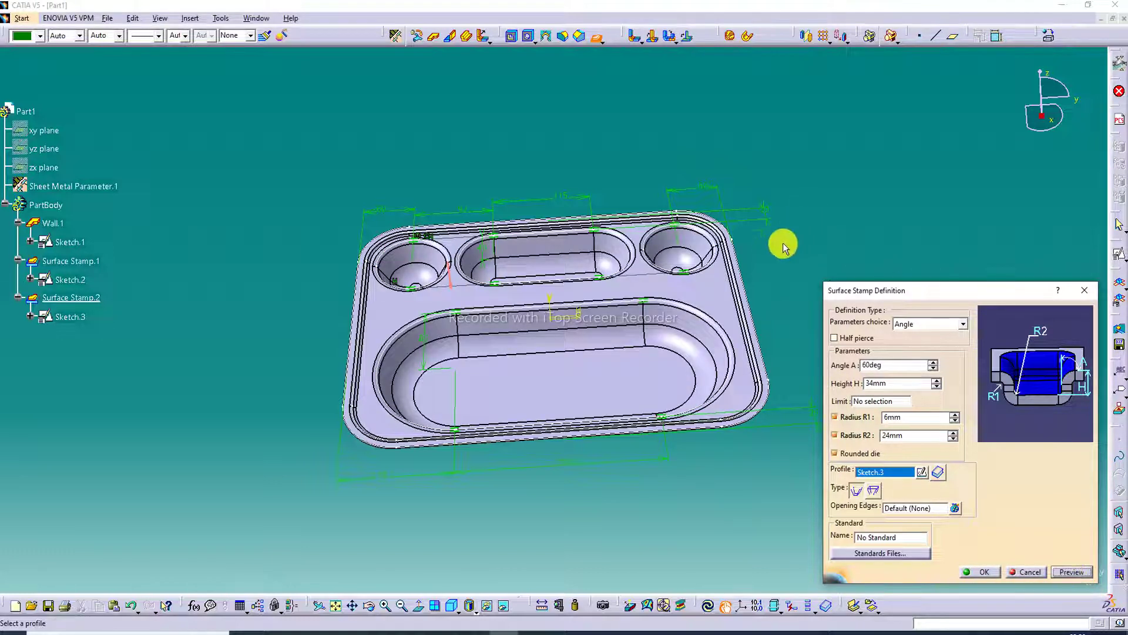
left_click(988, 573)
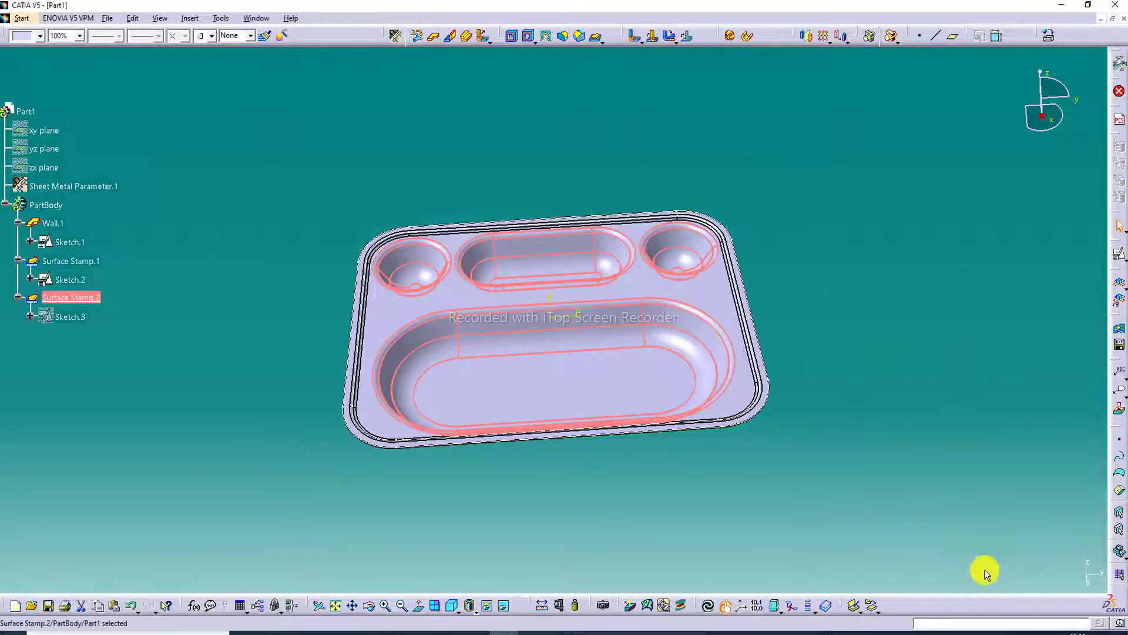
left_click(896, 404)
- Hide the wall's sketch and the first surface stamp's sketch, Sketch.1 and Sketch.2
middle_click_drag(788, 214, 777, 334)
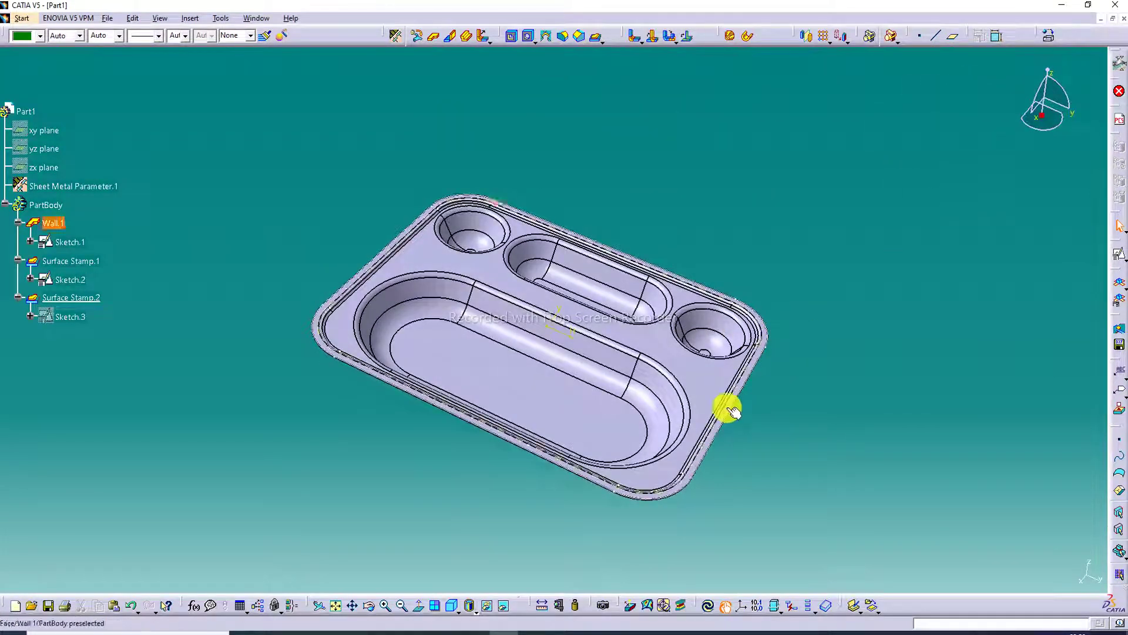
left_click(559, 606)
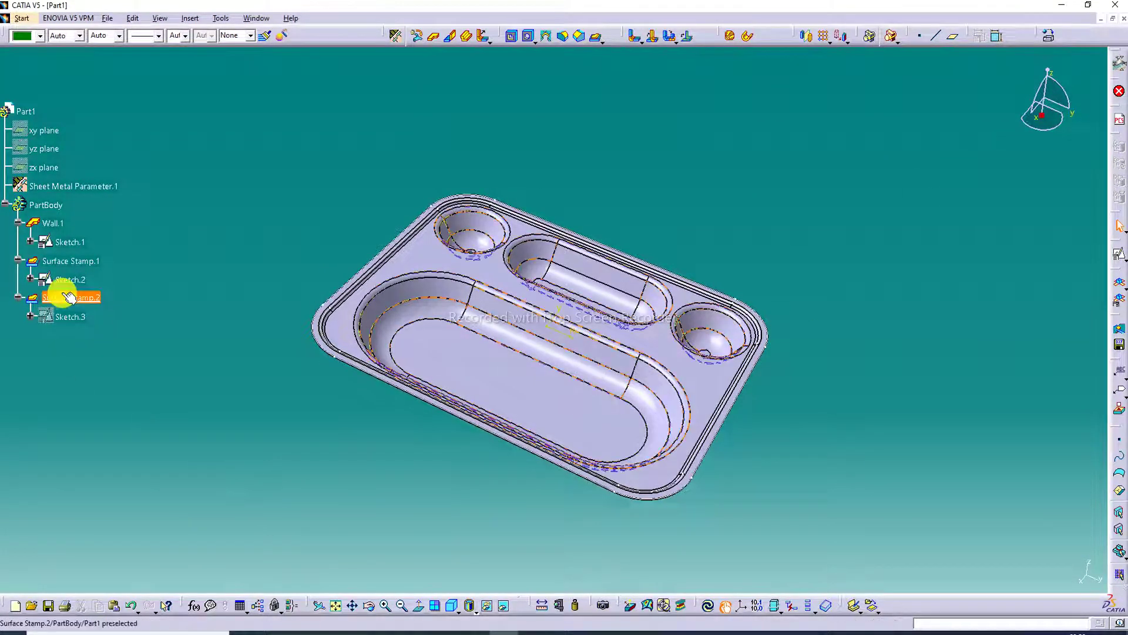
right_click(70, 241)
left_click(100, 277)
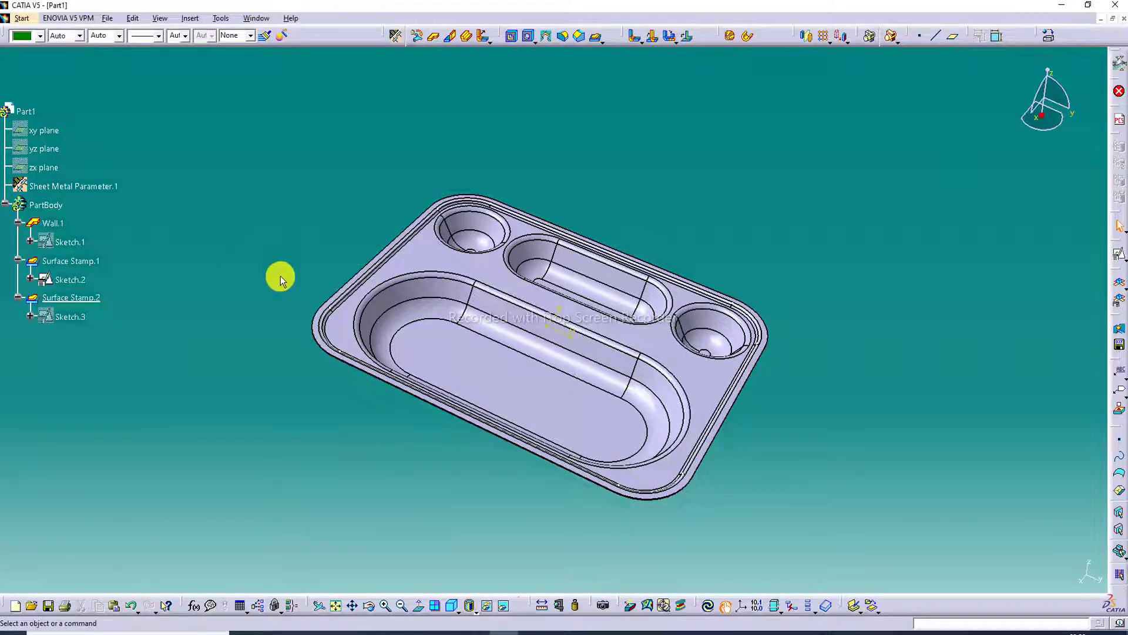
right_click(70, 279)
left_click(100, 315)
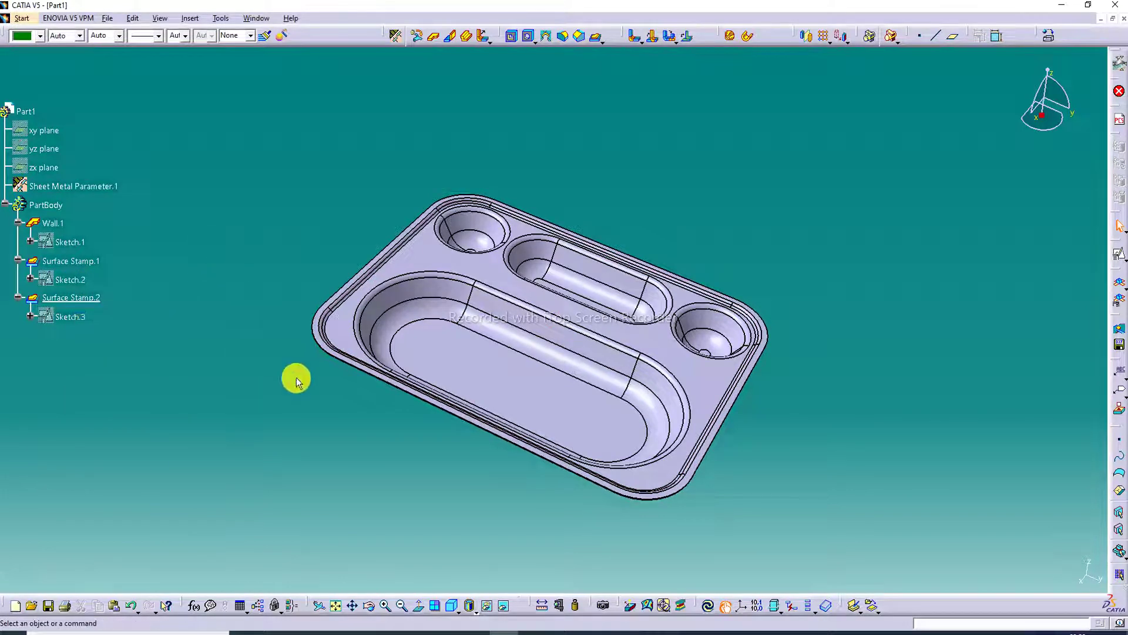
- Display the tray in Wireframe (NHR) mode and rotate it
left_click(473, 610)
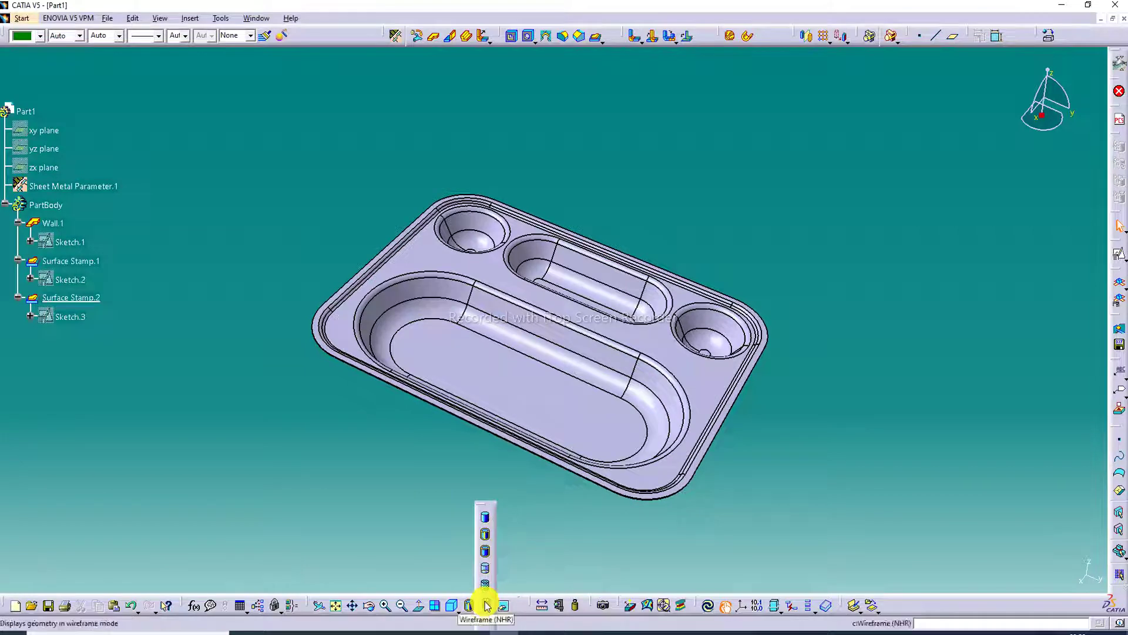
left_click(485, 601)
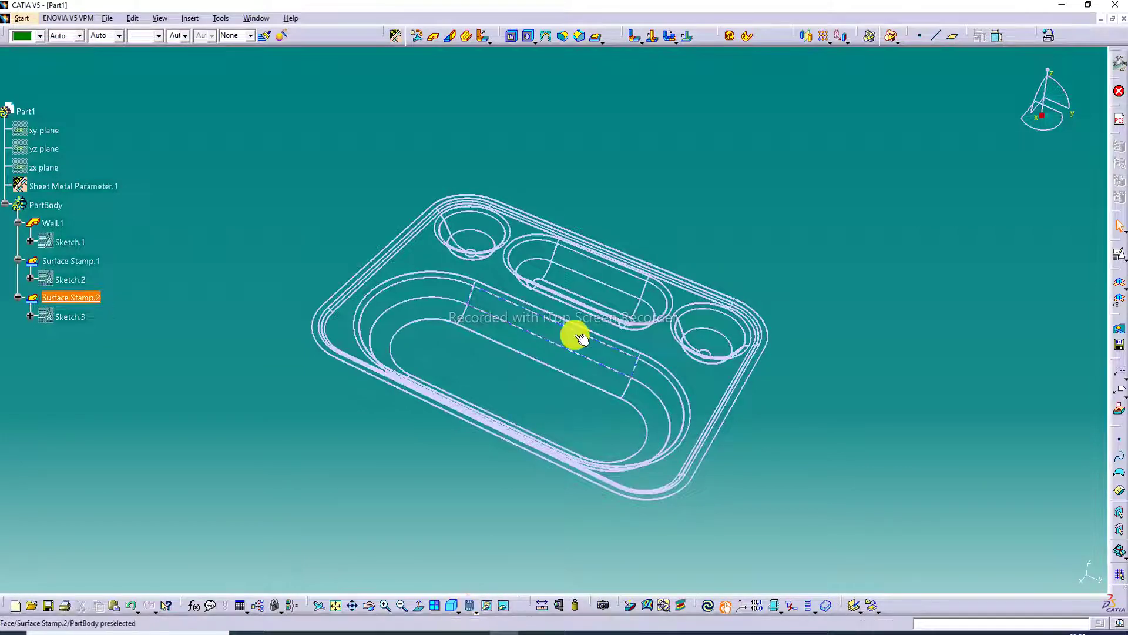
middle_click_drag(575, 334, 625, 373)
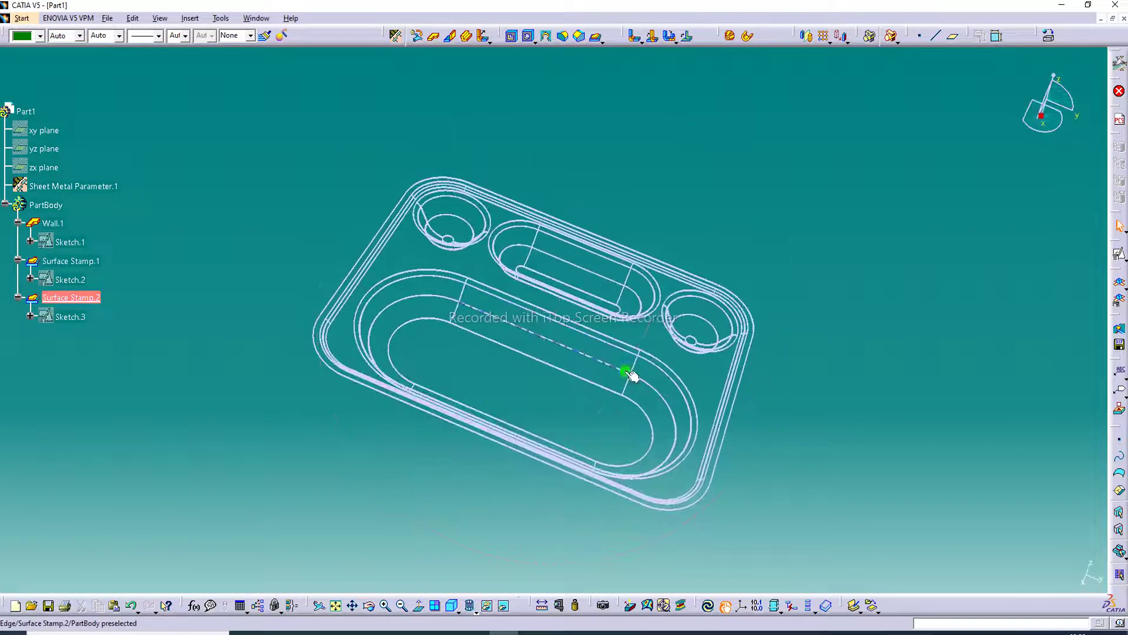
- Set the tray's display mode to Shading with Material
left_click(487, 605)
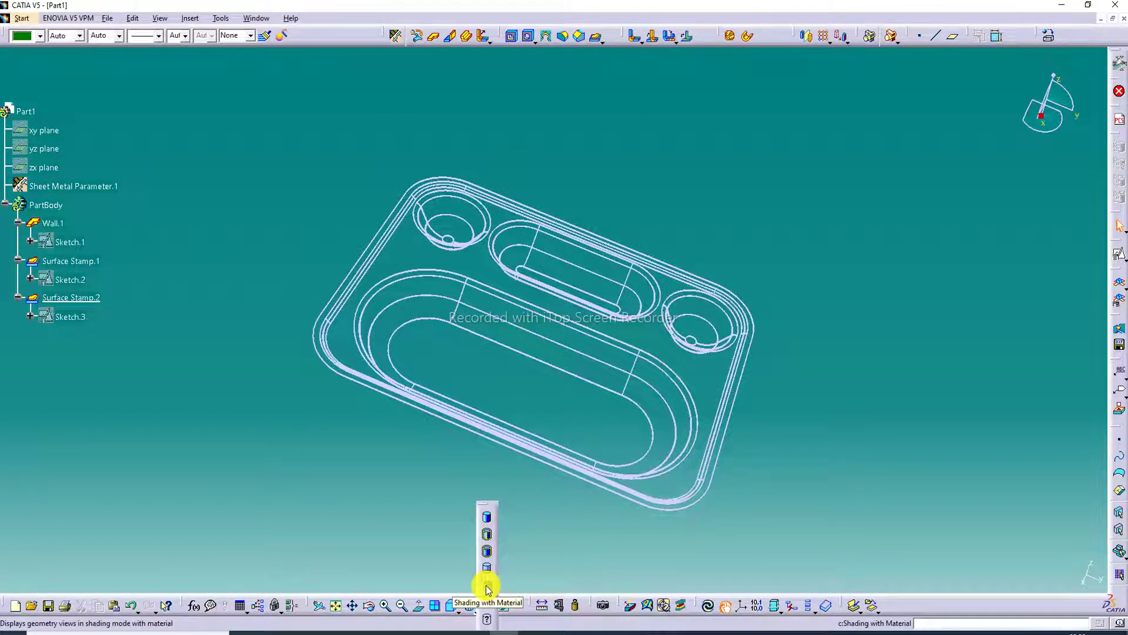
left_click(487, 588)
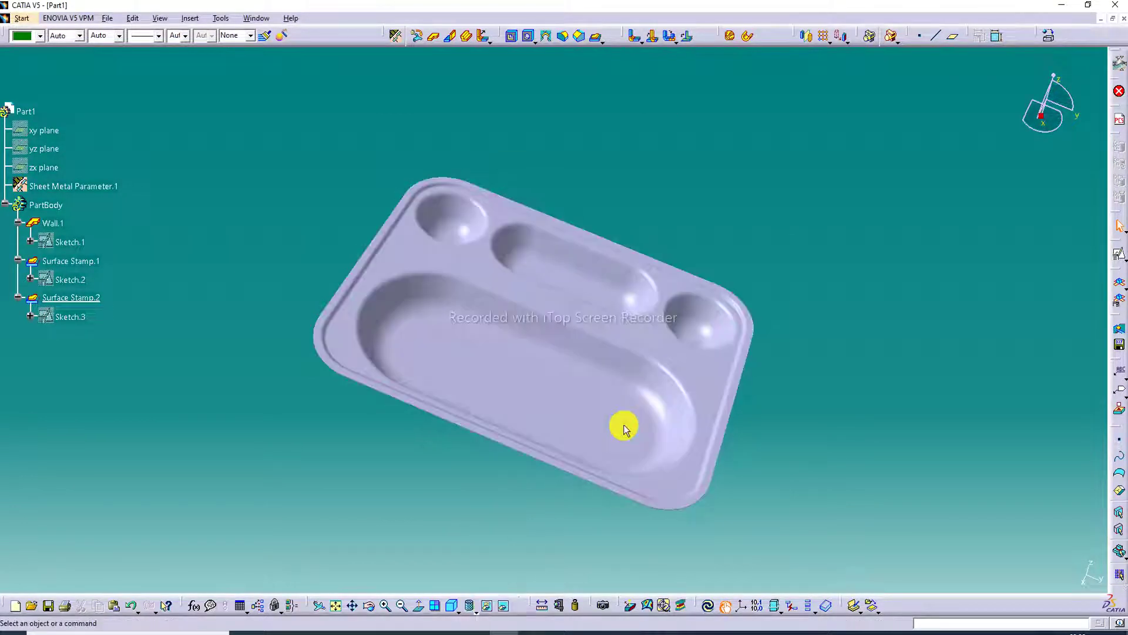
middle_click_drag(574, 293, 667, 290)
- Apply the Steel material from the Metal family of the default material catalog to the part body
left_click(1048, 37)
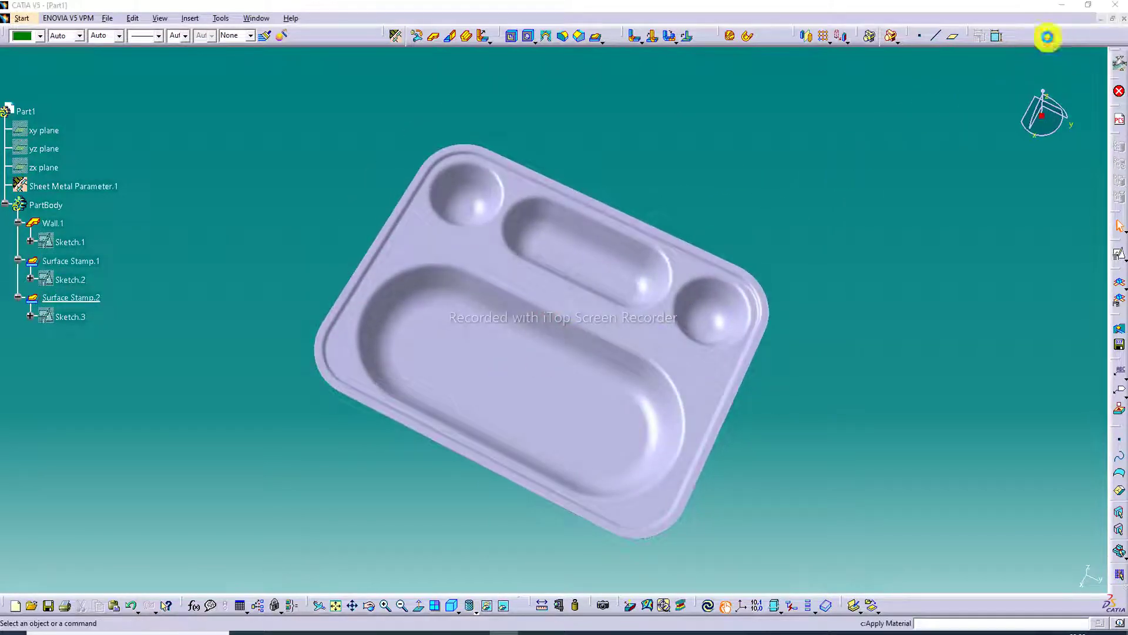
left_click(818, 268)
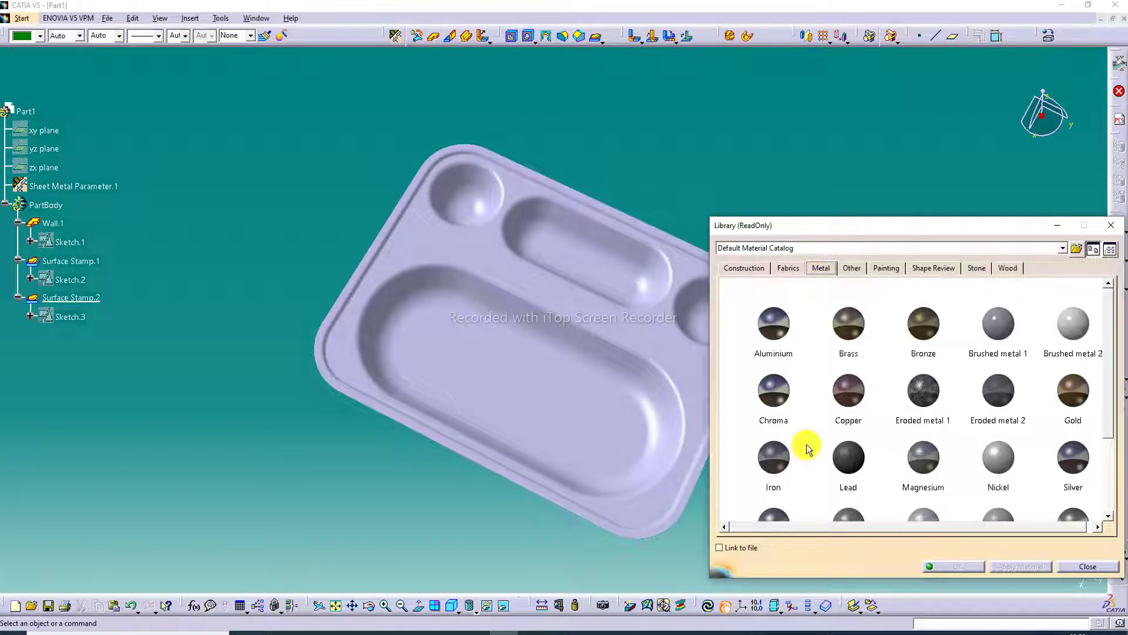
left_click(787, 502)
left_click_drag(777, 500, 667, 461)
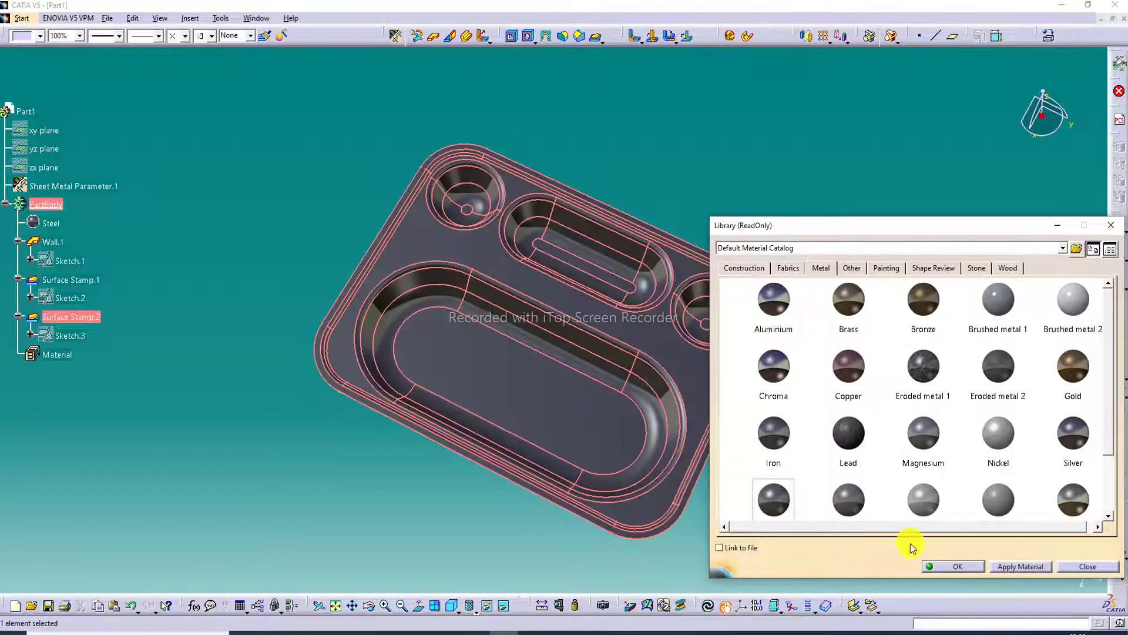
left_click(952, 567)
left_click(880, 464)
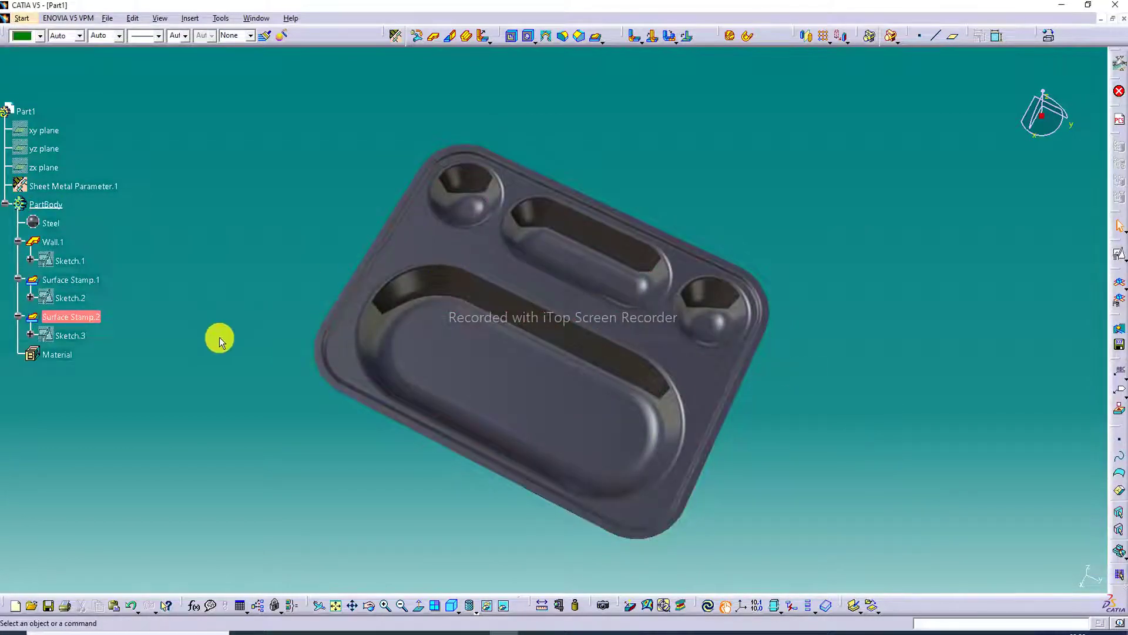
- Edit the Steel material's rendering properties, setting reflectivity to 1.00 and the predefined reflection image to Road
double_click(51, 223)
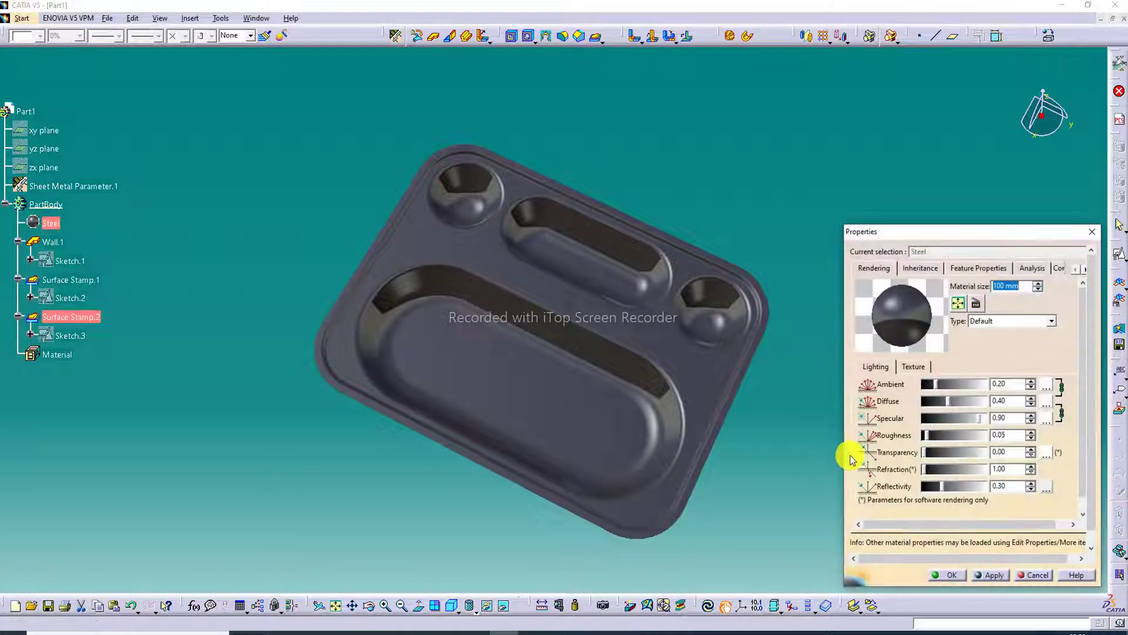
left_click_drag(947, 488, 1026, 486)
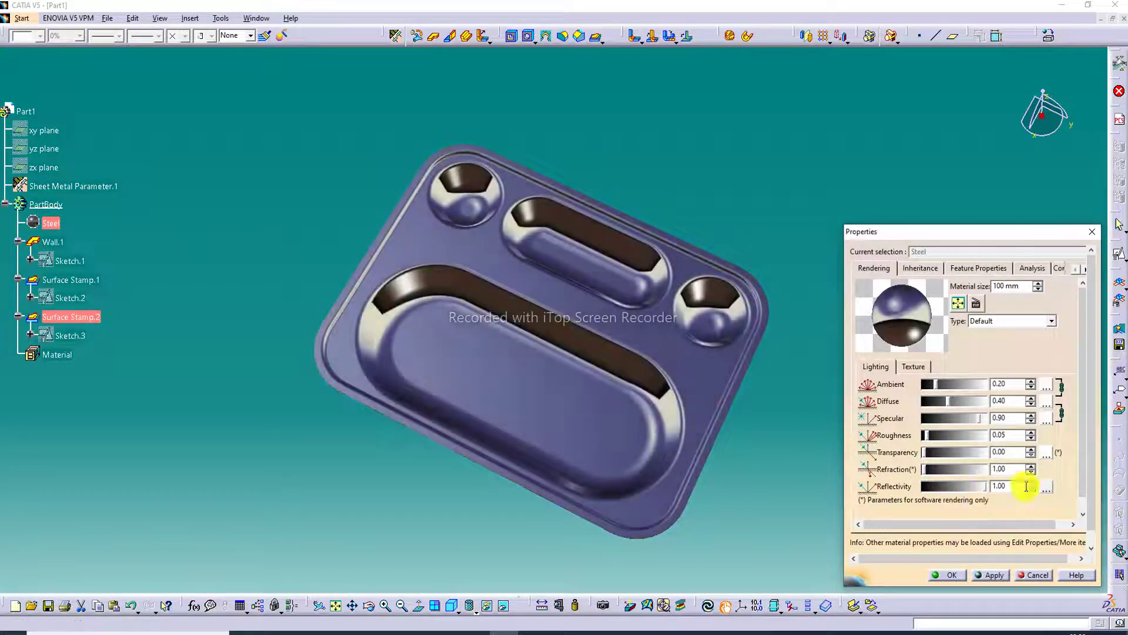
left_click(1046, 487)
left_click(961, 346)
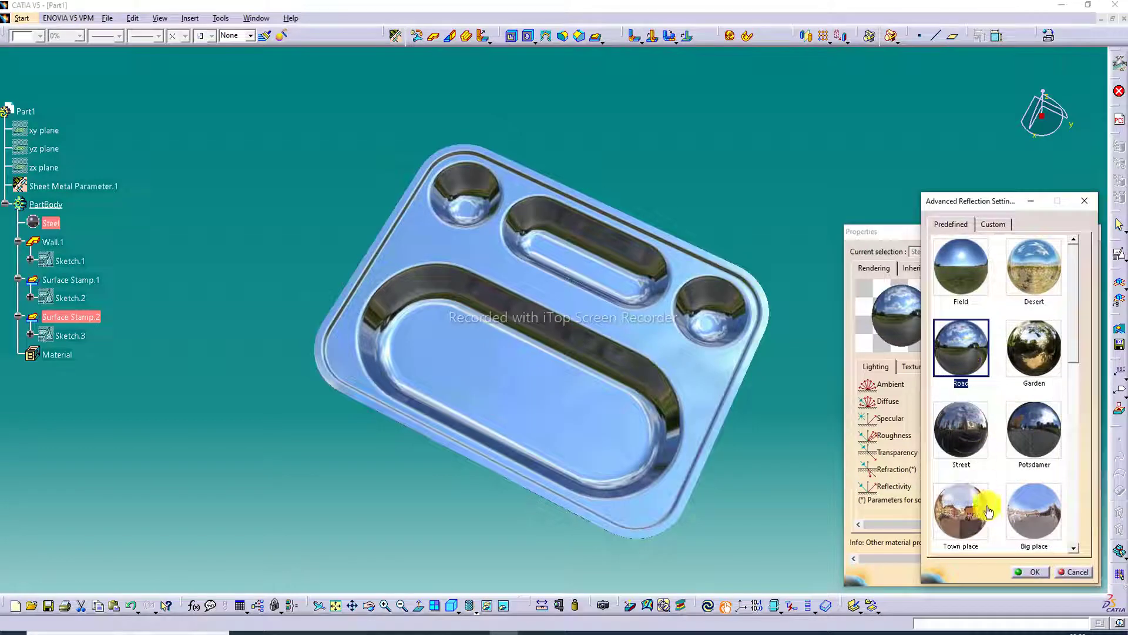
left_click(978, 434)
left_click(963, 351)
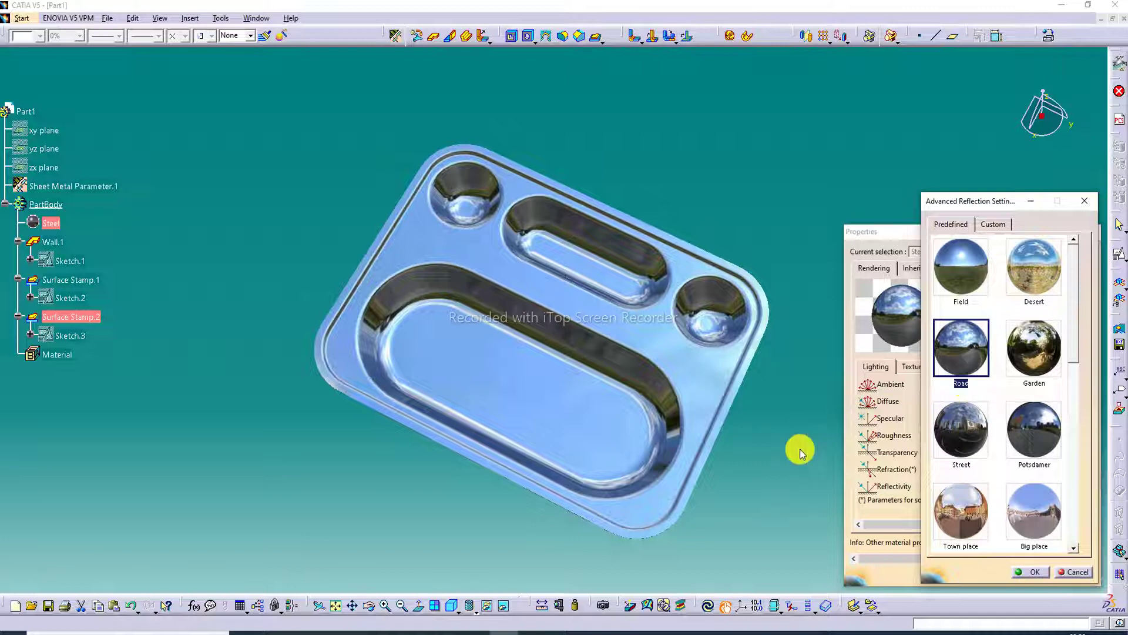
left_click(1032, 570)
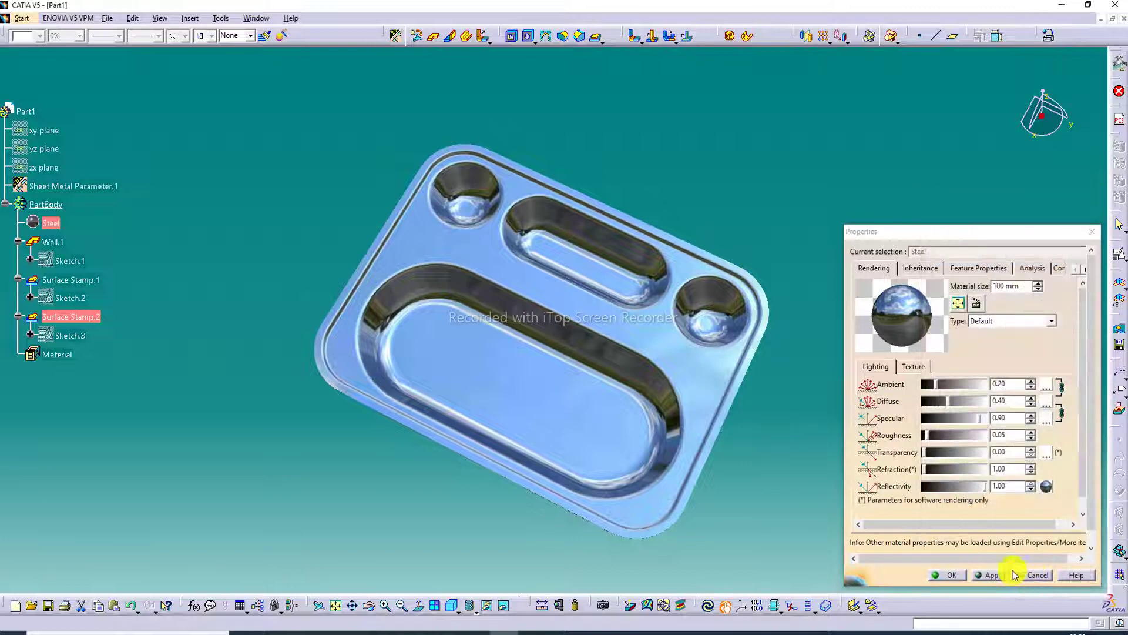
left_click(945, 575)
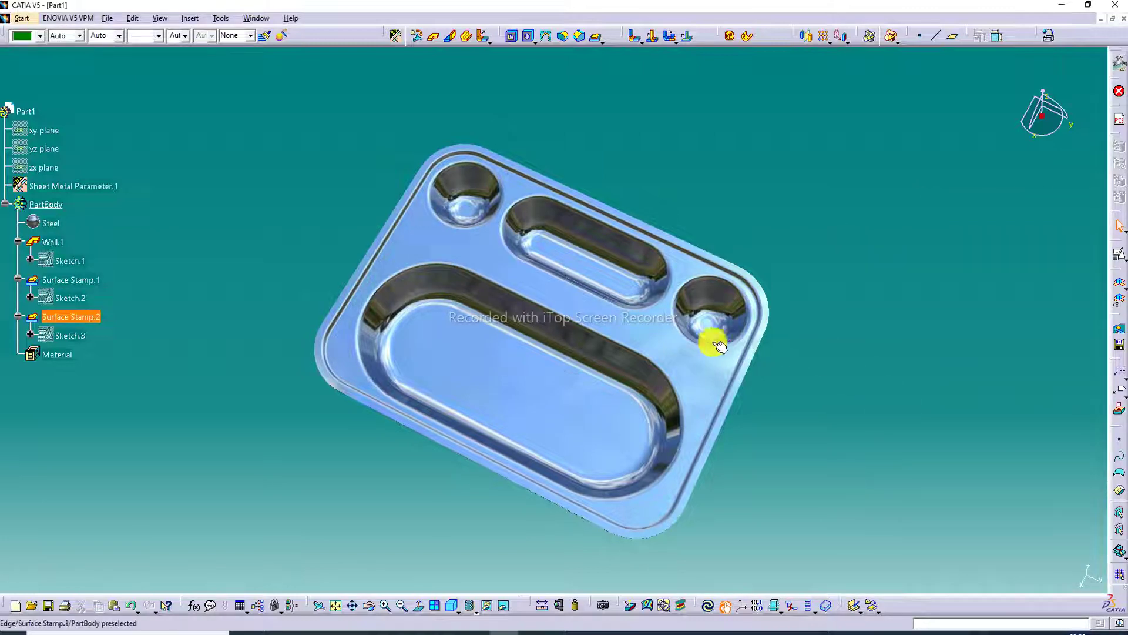
- Examine the polished steel tray up close from several angles and in the isometric view
middle_click_drag(627, 331, 622, 294)
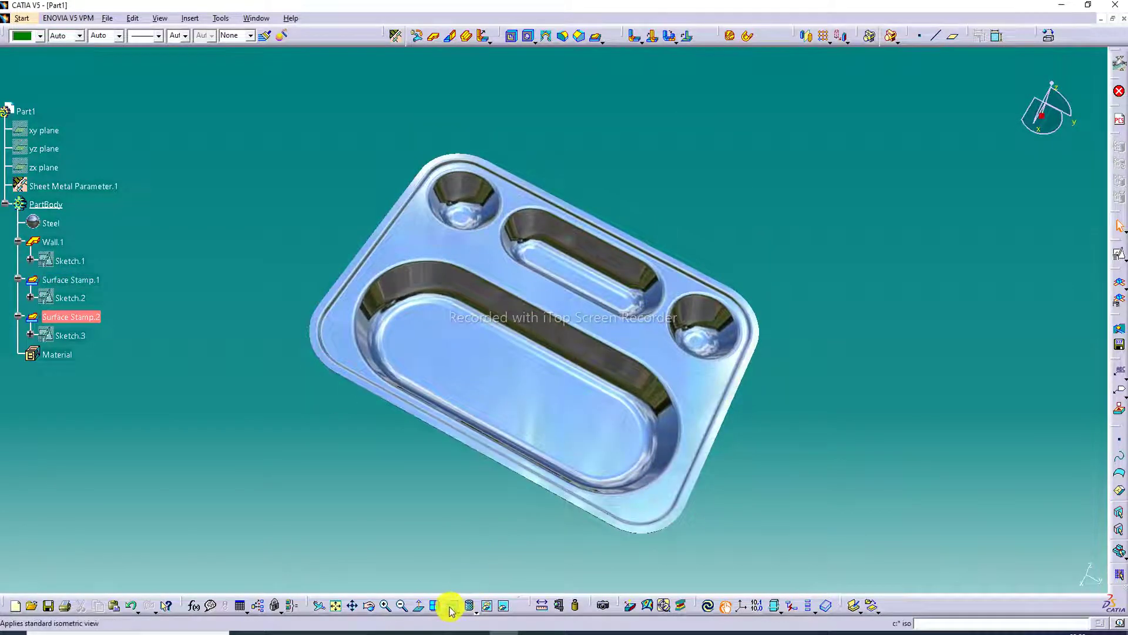
middle_click_drag(400, 582, 406, 499)
left_click(385, 605)
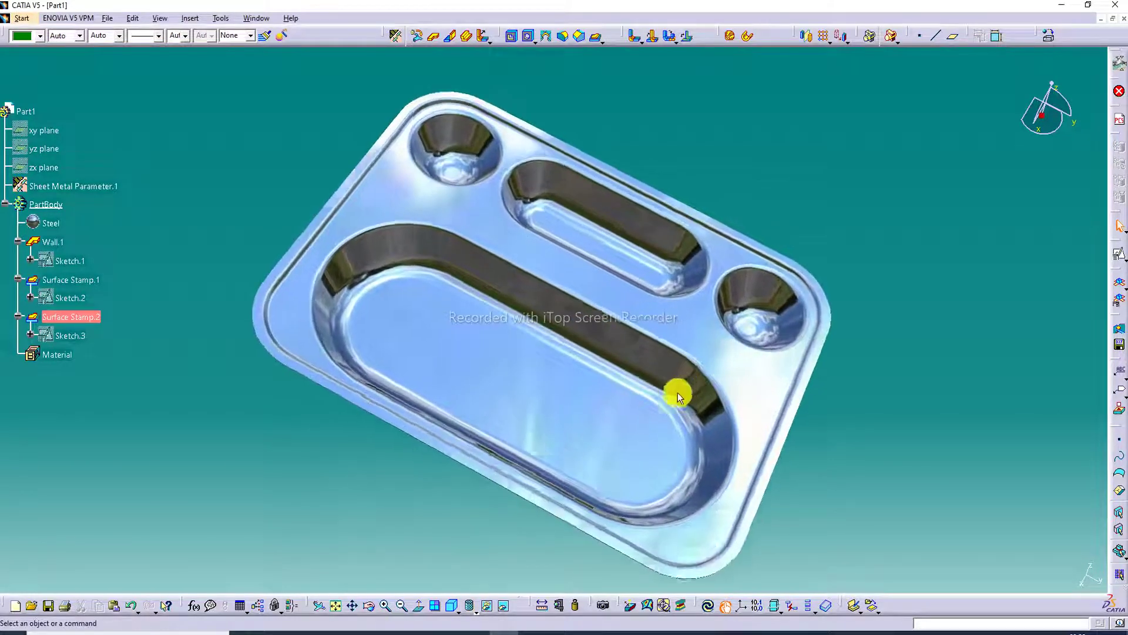
middle_click_drag(672, 416, 724, 447)
middle_click_drag(841, 422, 415, 217)
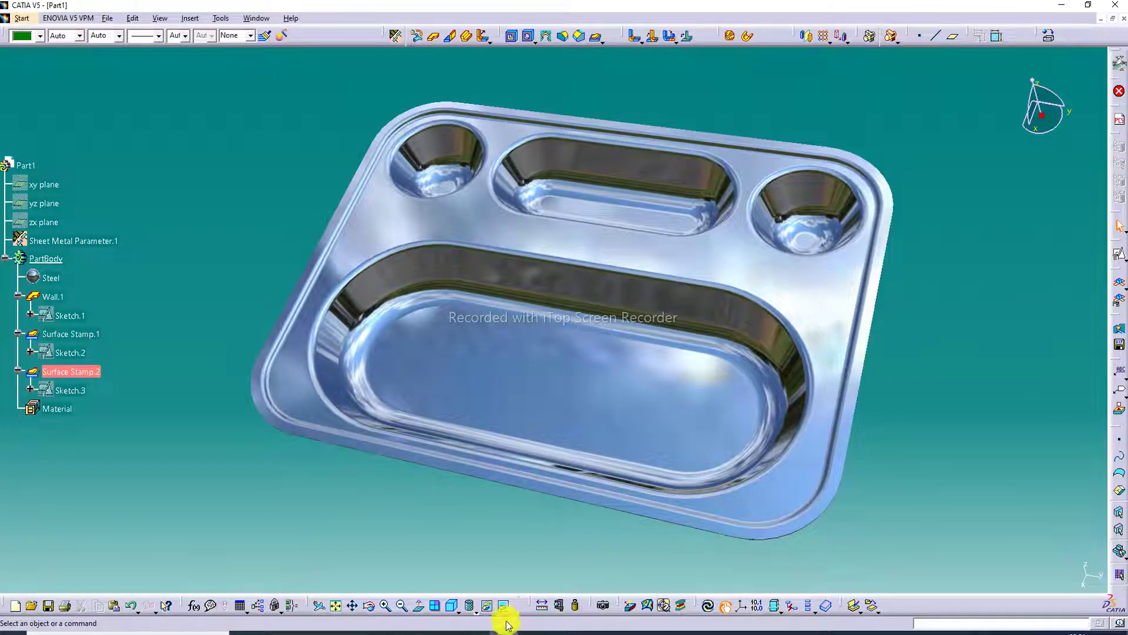
left_click(451, 606)
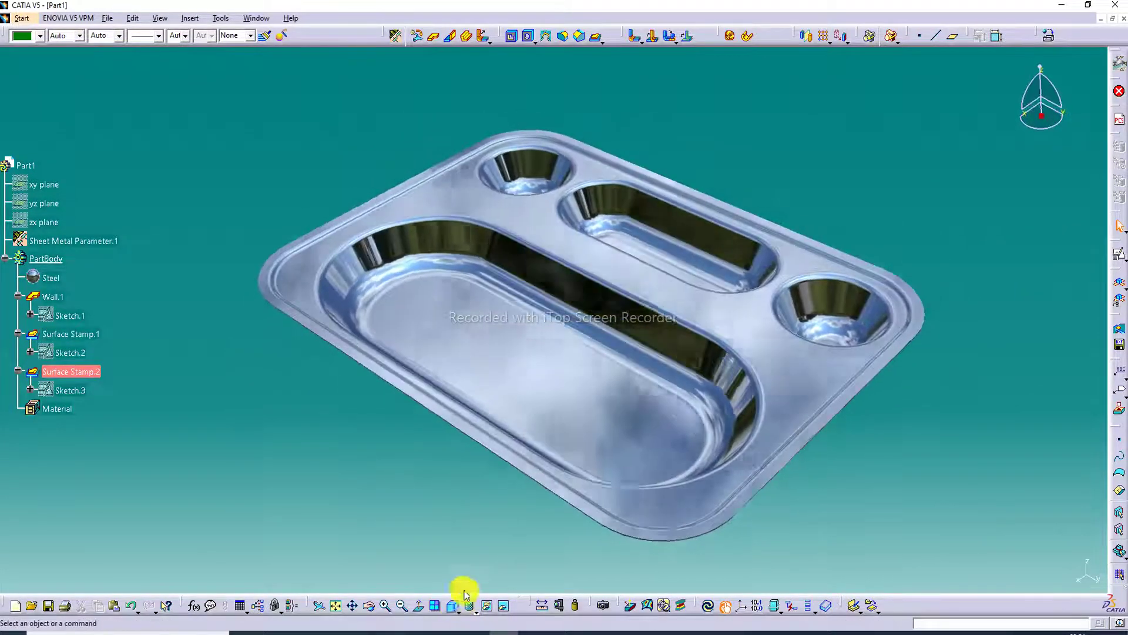
middle_click_drag(718, 289, 718, 290)
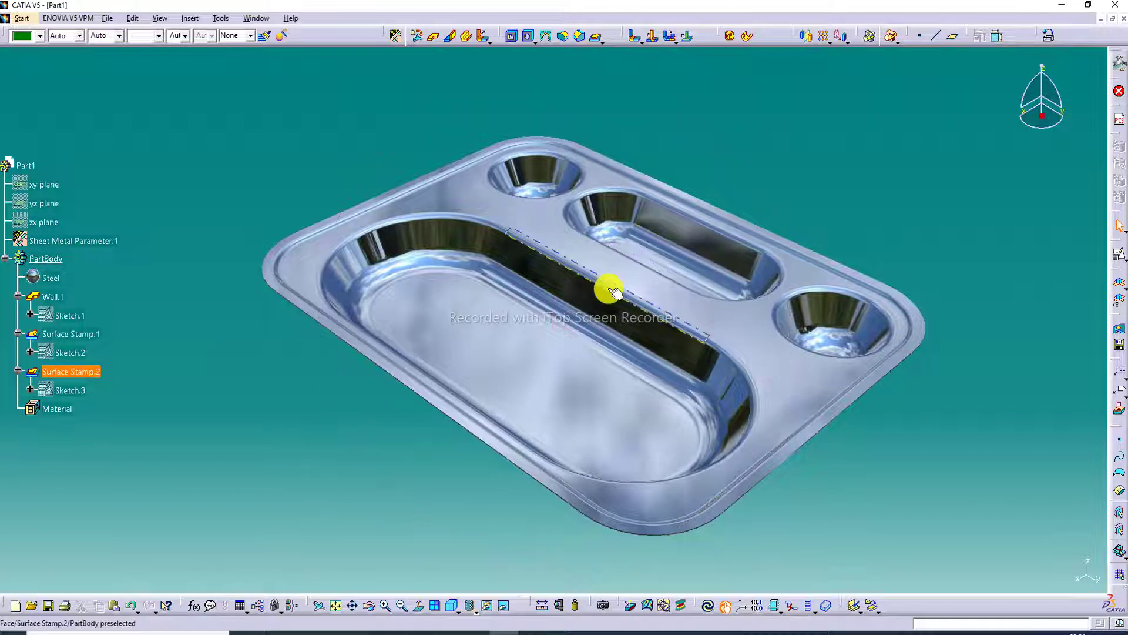
middle_click_drag(607, 282, 605, 284, "ctrl")
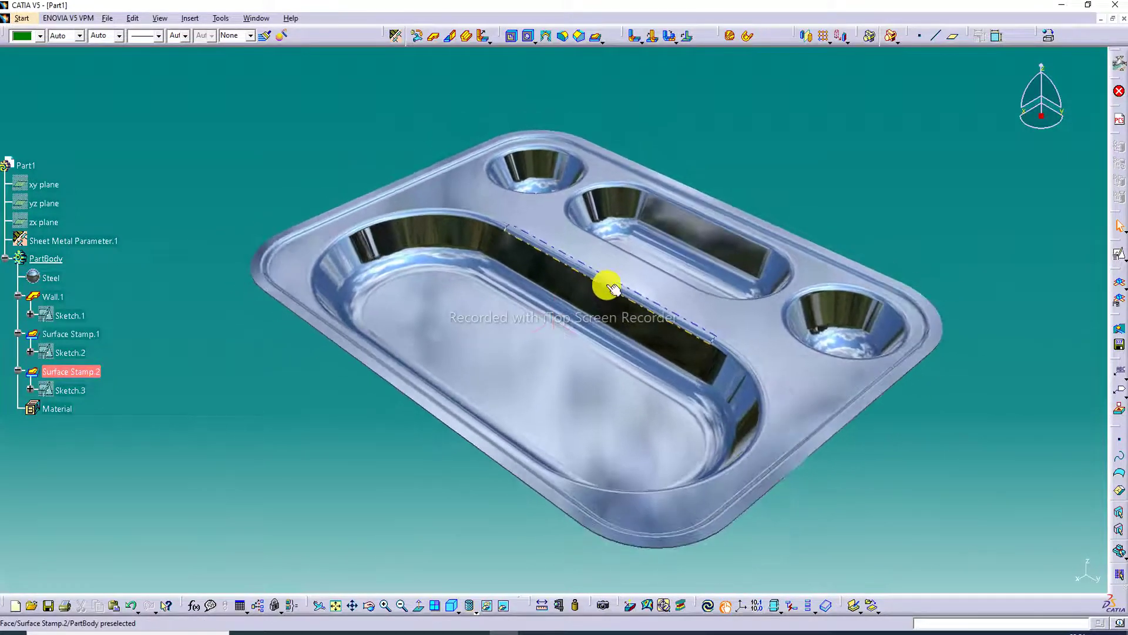
- Split the display into multiple viewpoints, fit the whole tray in the plan view and tilt the lengthwise side view to show the compartments
left_click(434, 606)
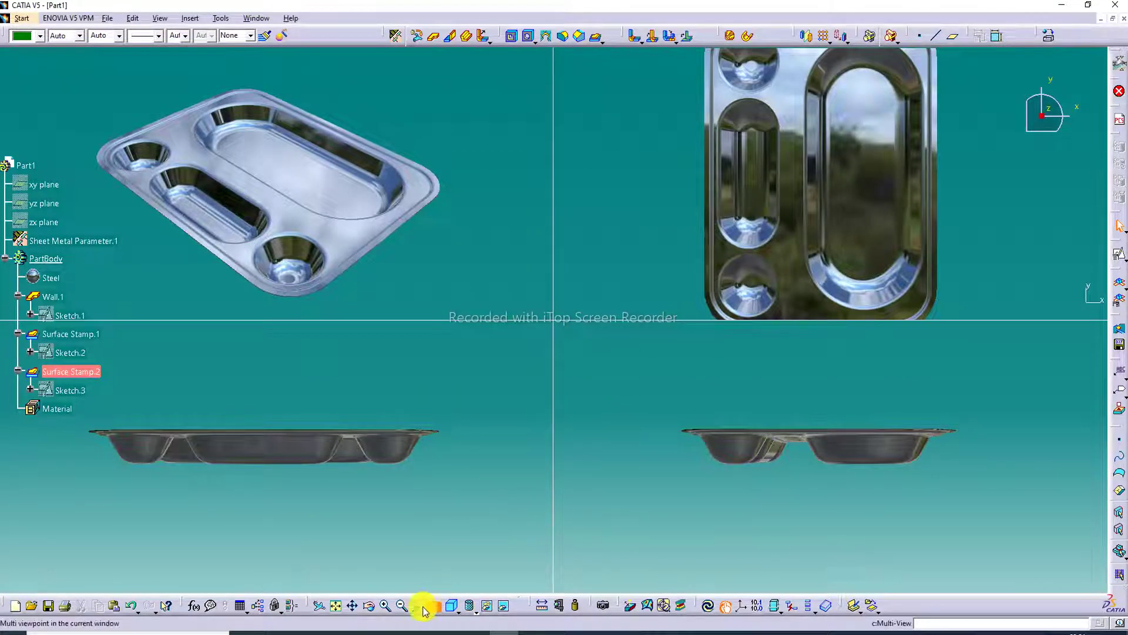
left_click(338, 605)
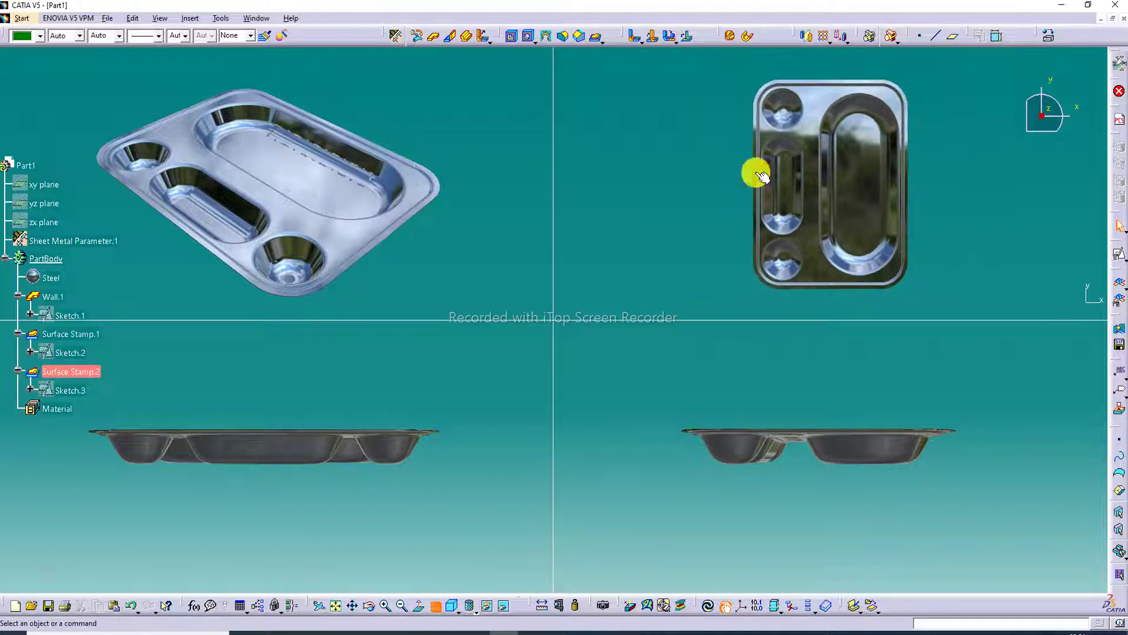
mouse_move(424, 182)
middle_mouse_down()
mouse_move(433, 156)
mouse_move(426, 189)
middle_mouse_up()
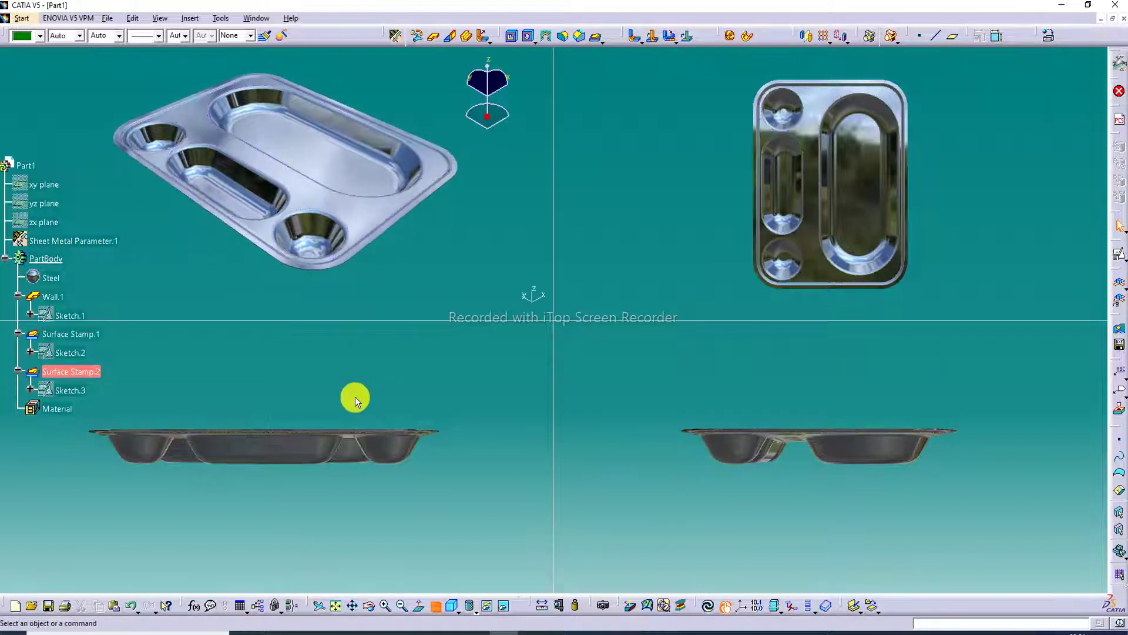
middle_click_drag(335, 399, 302, 453)
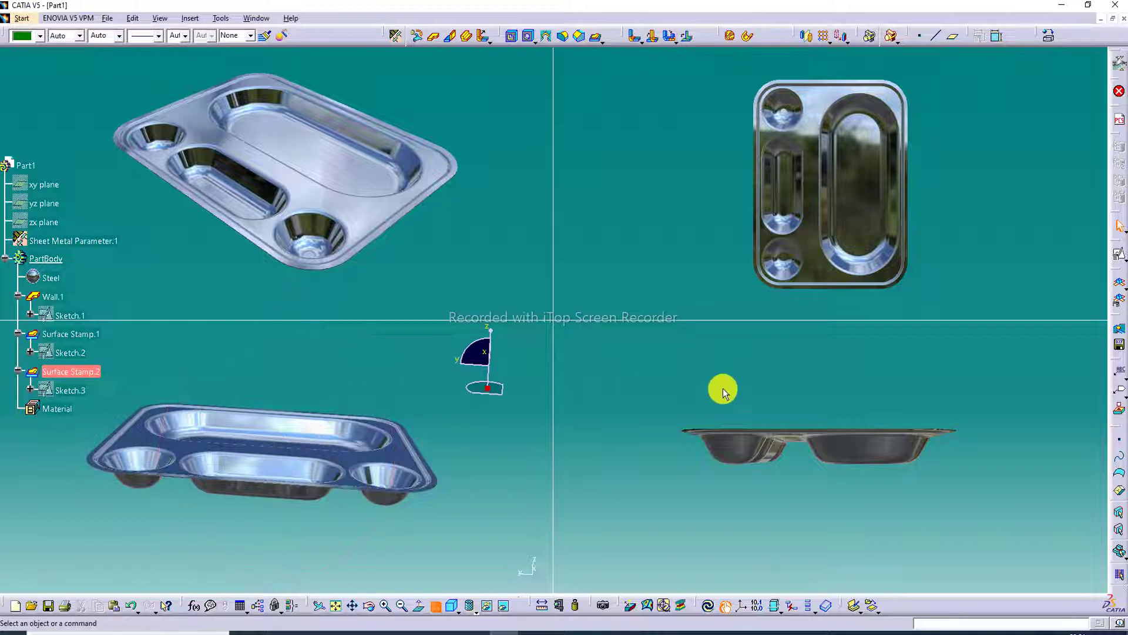
mouse_move(788, 401)
middle_mouse_down()
mouse_move(788, 445)
mouse_move(788, 400)
mouse_move(788, 412)
middle_mouse_up()
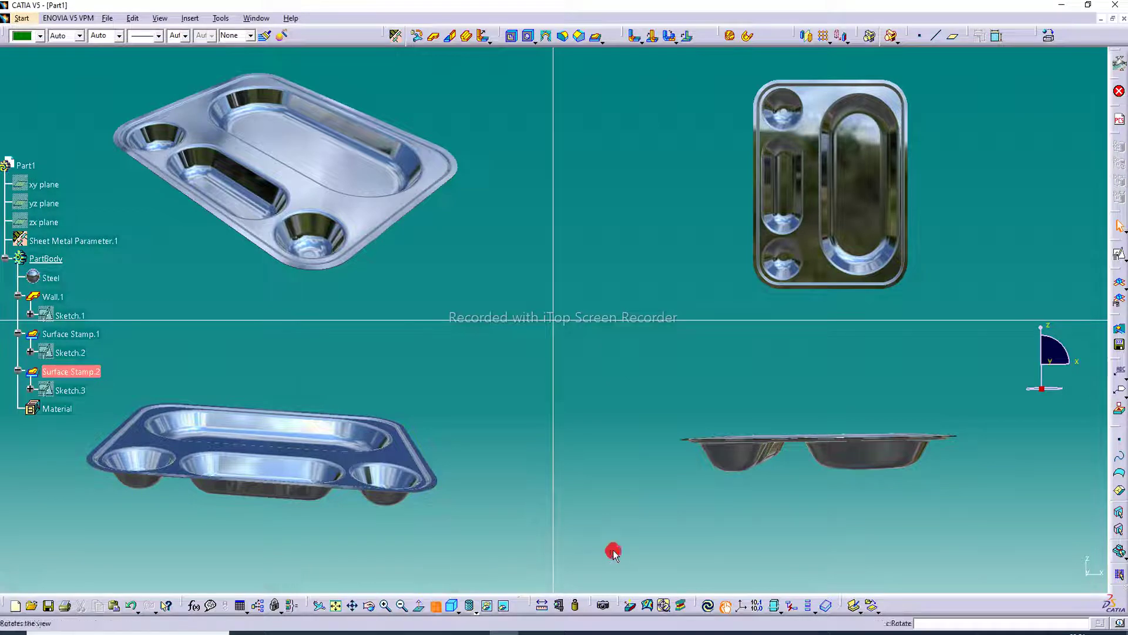
- Examine the tray's compartments in the side and plan viewpoints at different magnifications and tilts
left_click(337, 606)
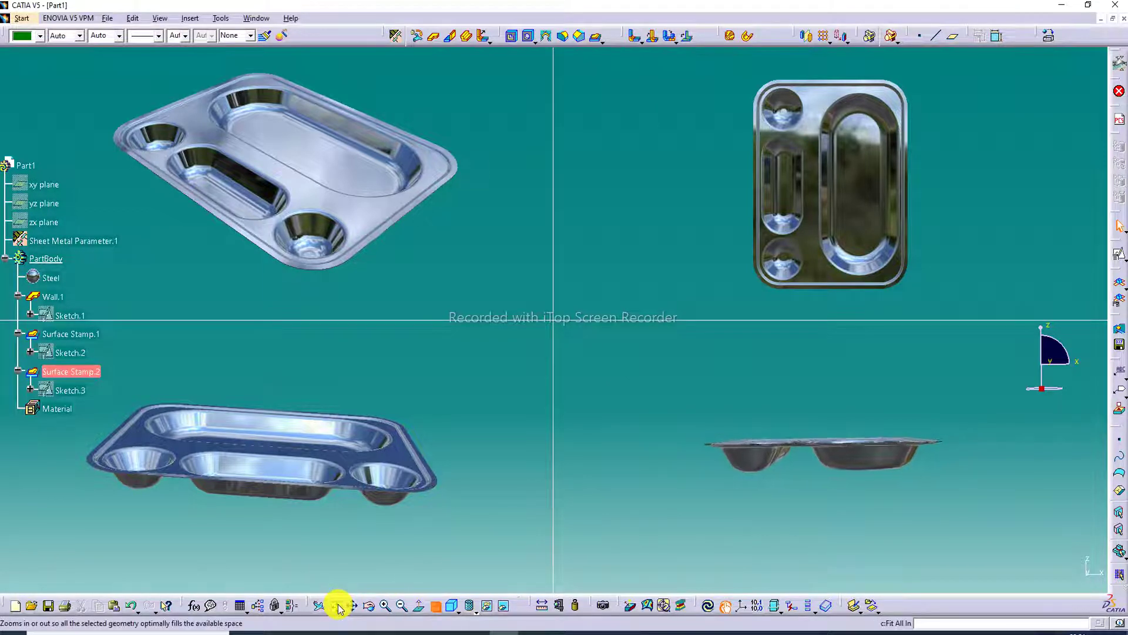
left_click(385, 606)
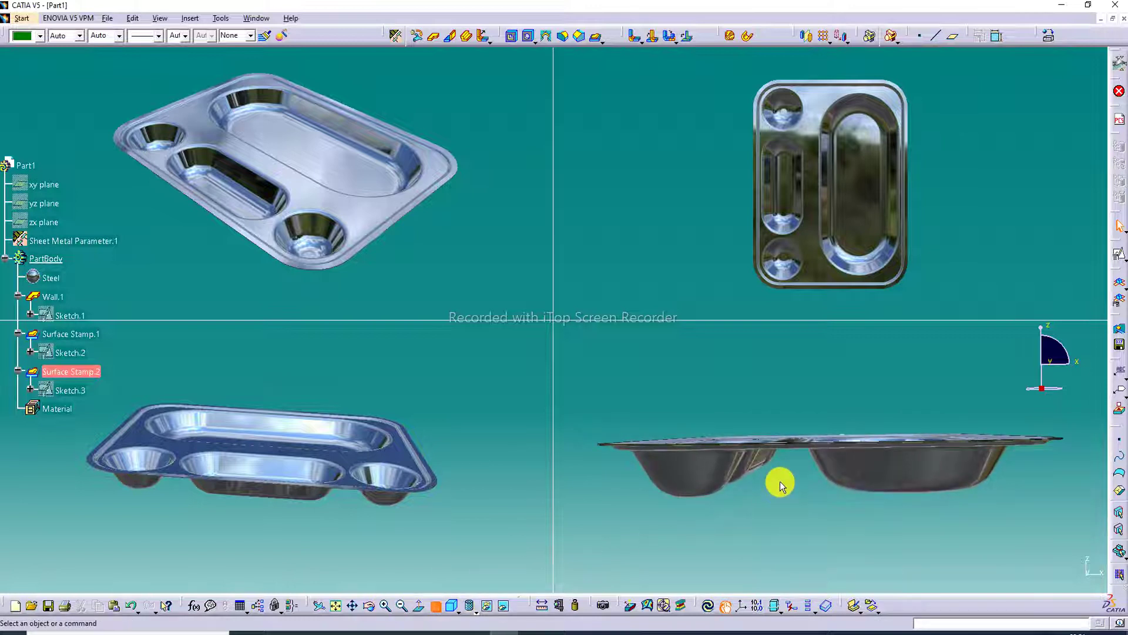
mouse_move(780, 481)
middle_mouse_down()
mouse_move(786, 504)
mouse_move(789, 494)
middle_mouse_up()
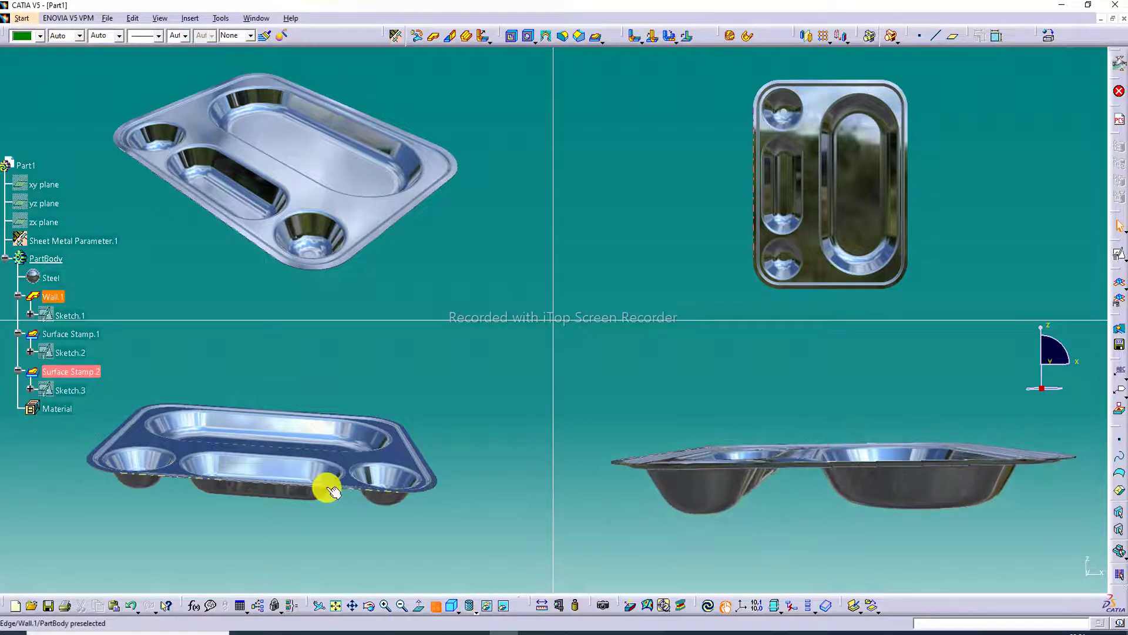
middle_click_drag(327, 486, 436, 436)
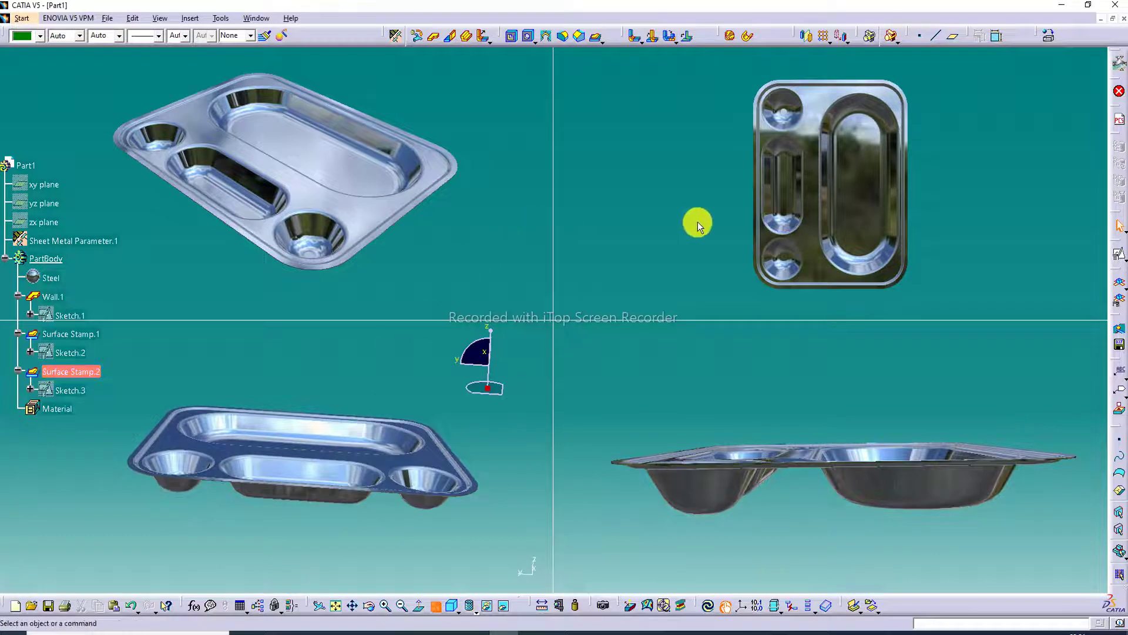
left_click(697, 272)
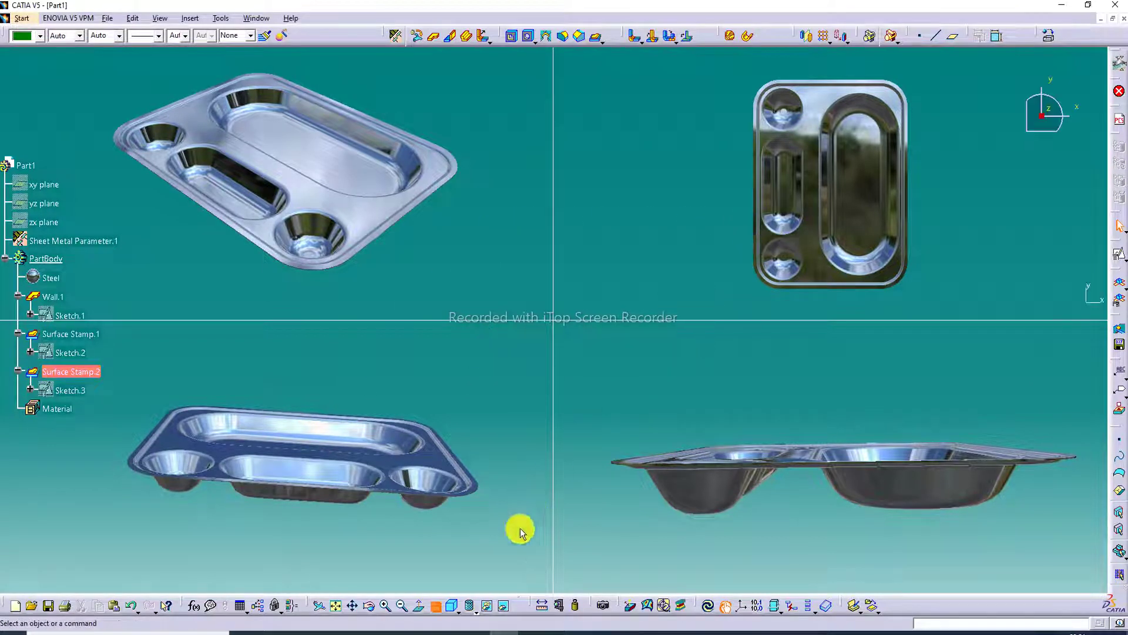
left_click(385, 605)
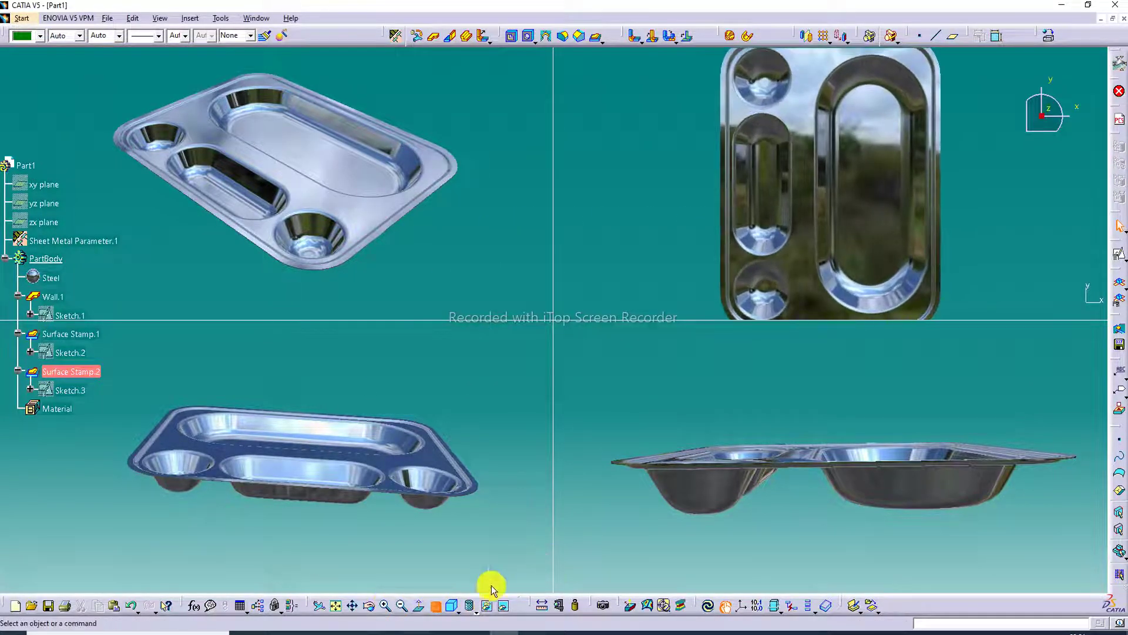
left_click(401, 606)
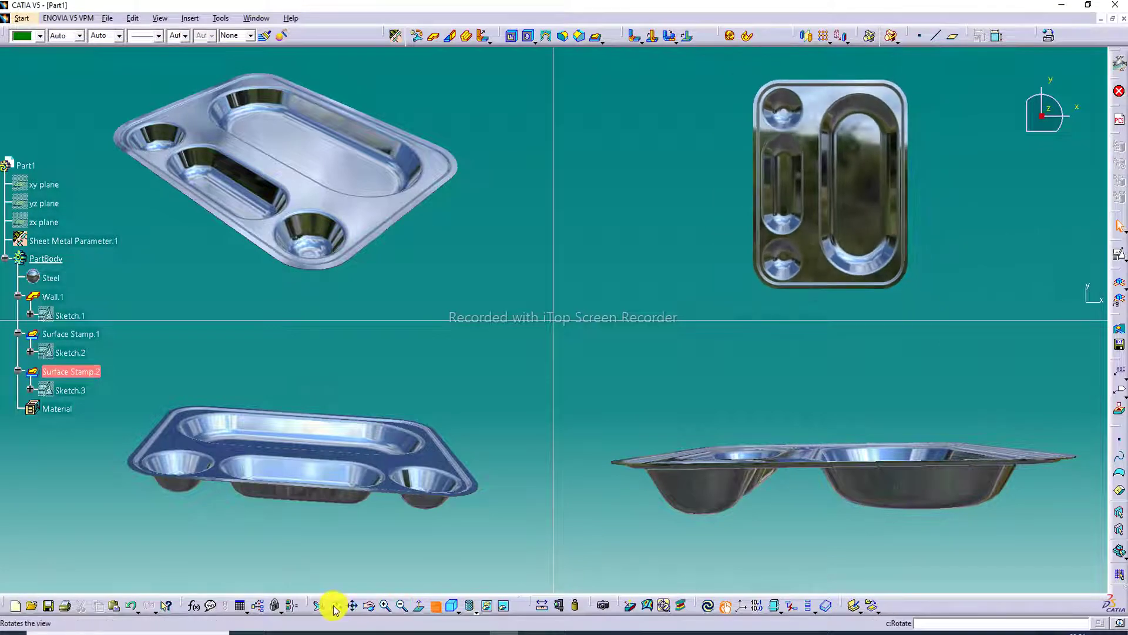
left_click(385, 606)
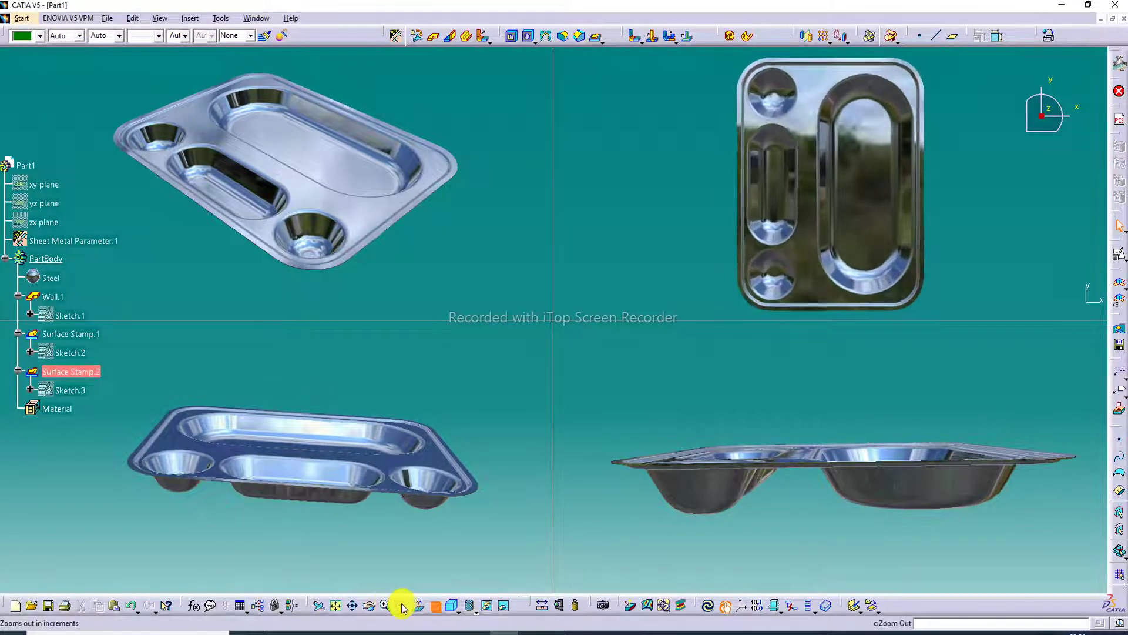
left_click(404, 607)
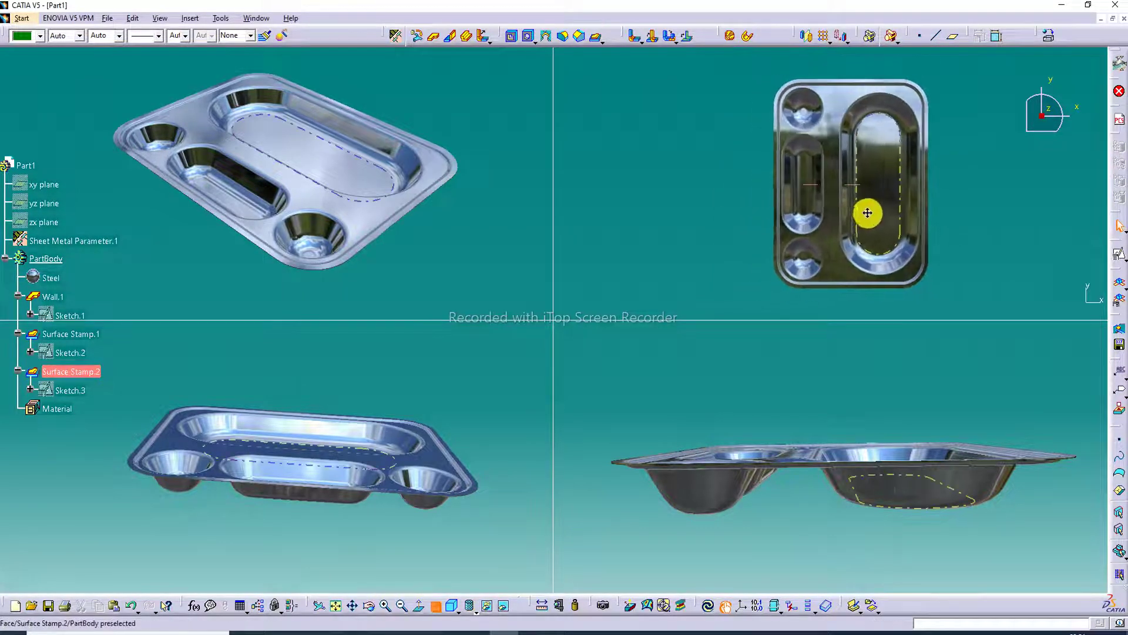
- Turn the tray over in the plan viewpoint and enlarge it to examine the compartments from the underside
middle_click_drag(838, 226, 862, 190)
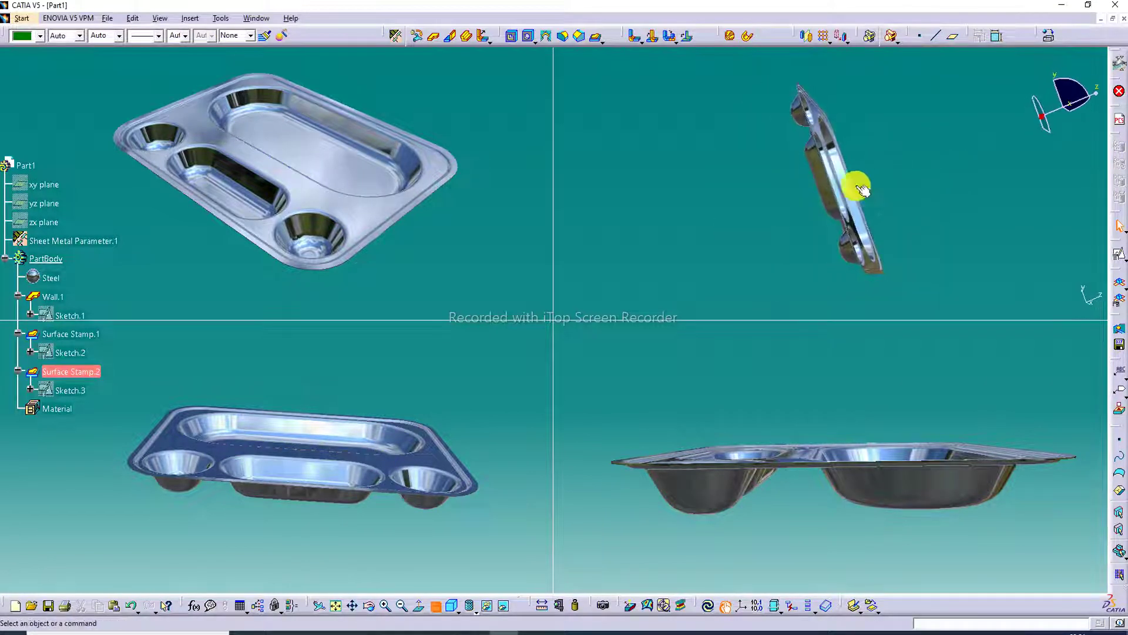
middle_click_drag(776, 121, 917, 201)
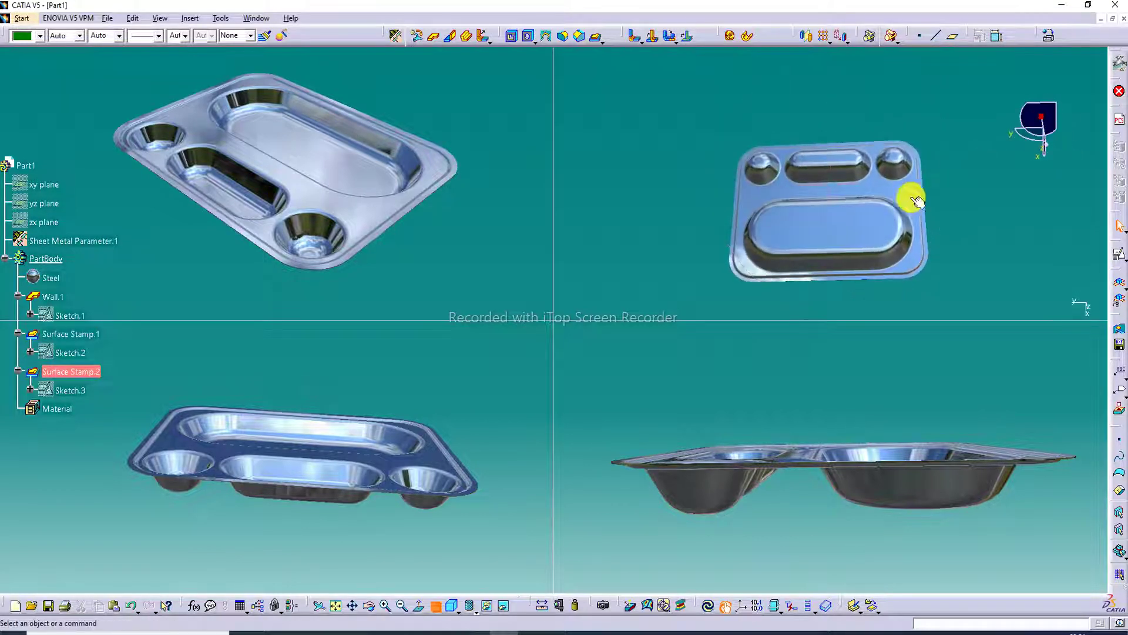
middle_click_drag(819, 240, 761, 278)
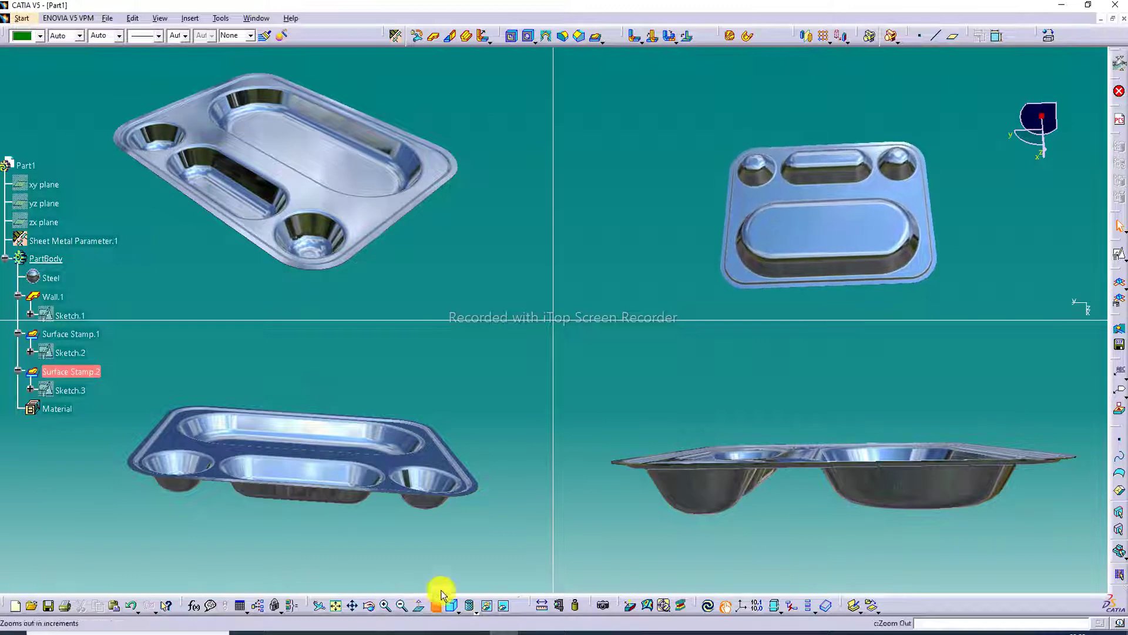
middle_click_drag(828, 259, 811, 206, "ctrl")
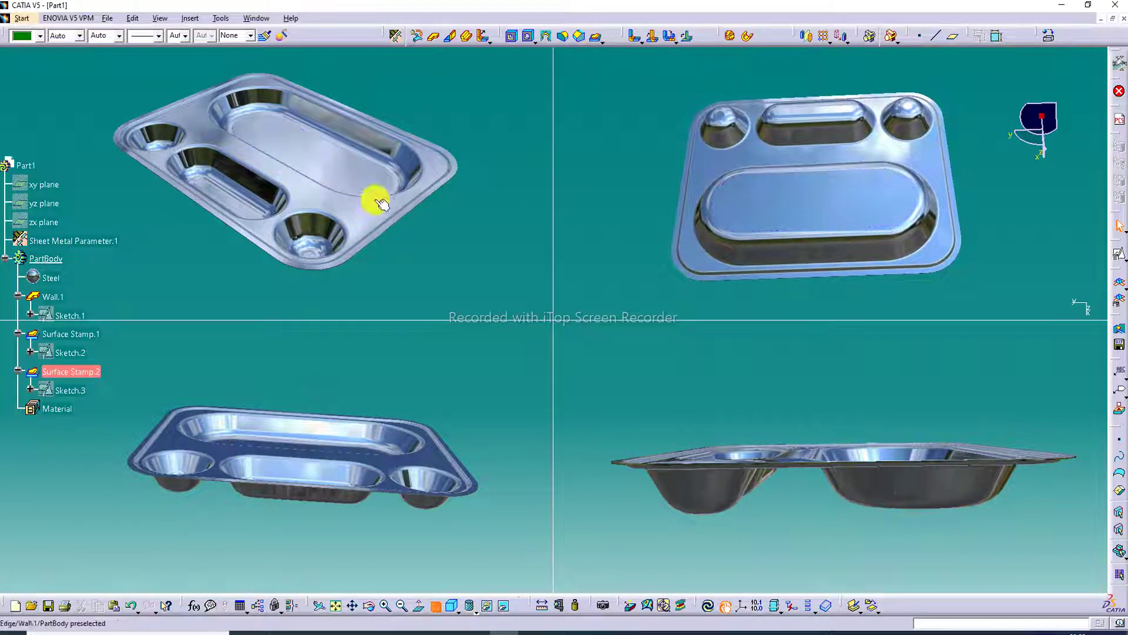
- Examine the tray's compartments from above in the isometric and lengthwise side viewpoints, its profile in the other side viewpoint, and the isometric view at closer magnification
middle_click_drag(382, 204, 597, 244)
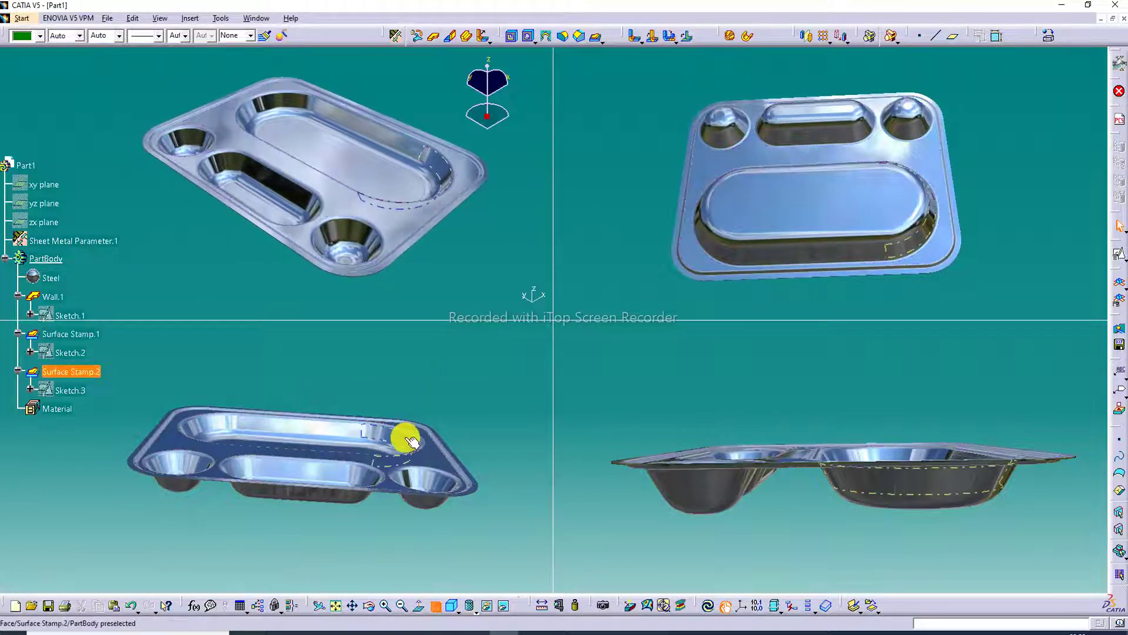
mouse_move(411, 441)
middle_mouse_down()
mouse_move(466, 435)
mouse_move(396, 448)
mouse_move(262, 439)
mouse_move(249, 471)
mouse_move(433, 446)
middle_mouse_up()
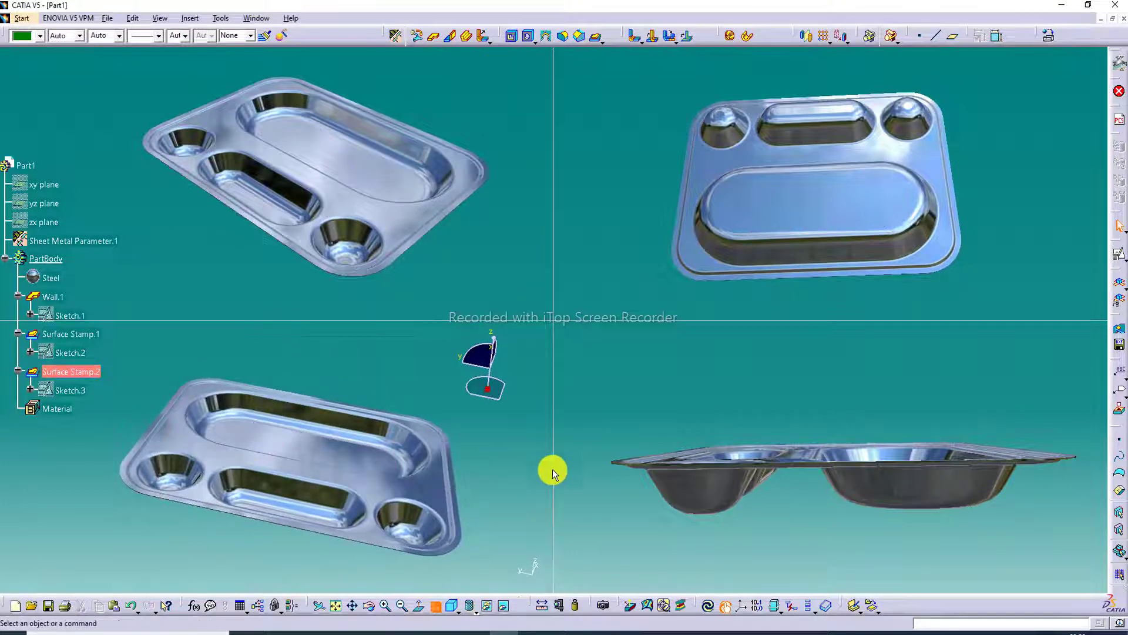
mouse_move(723, 461)
middle_mouse_down()
mouse_move(728, 487)
mouse_move(720, 462)
middle_mouse_up()
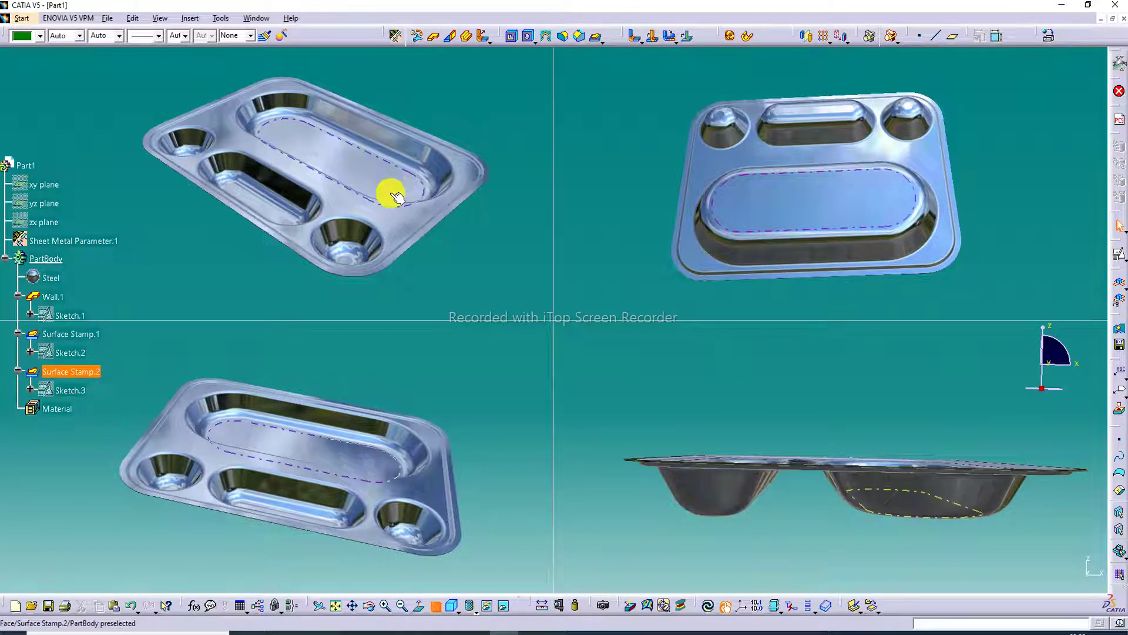
middle_click_drag(397, 198, 395, 194)
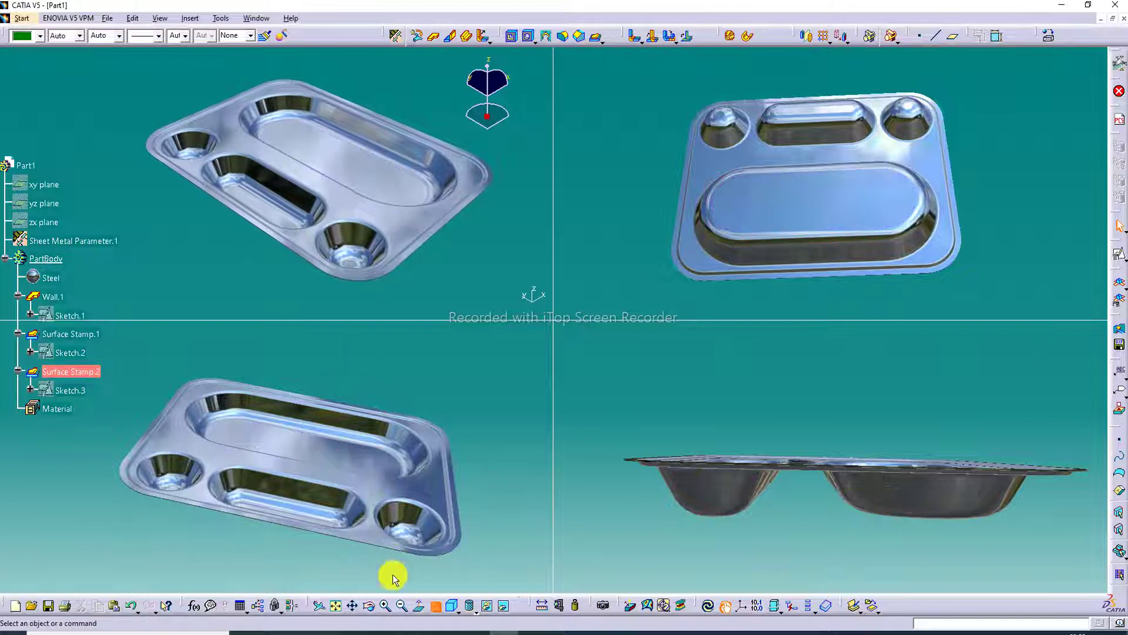
left_click(386, 605)
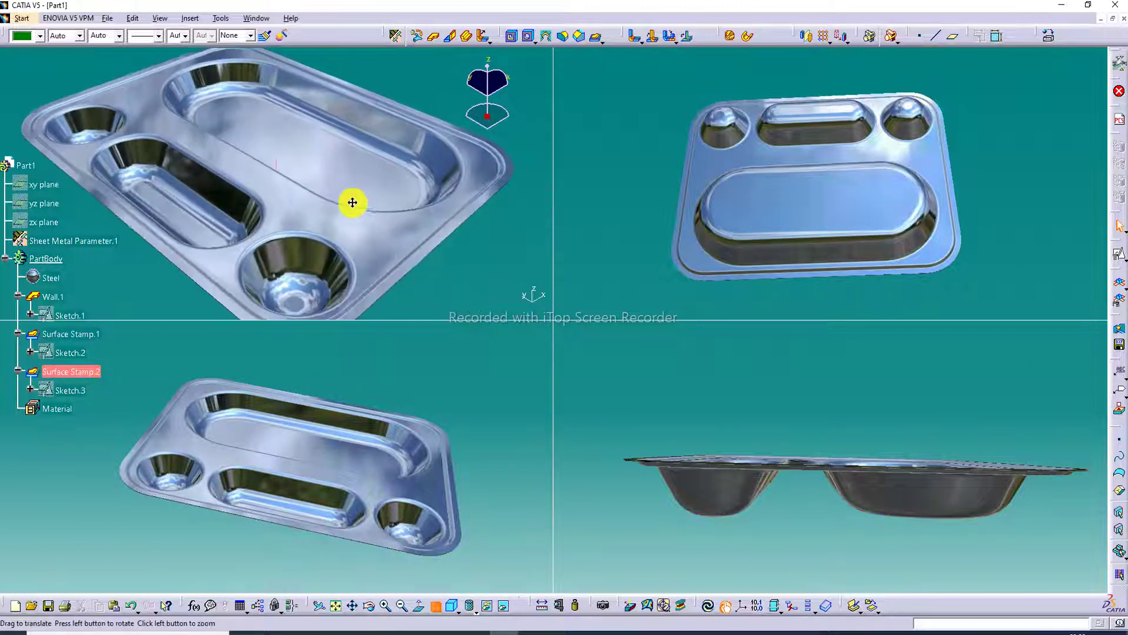
left_click(402, 605)
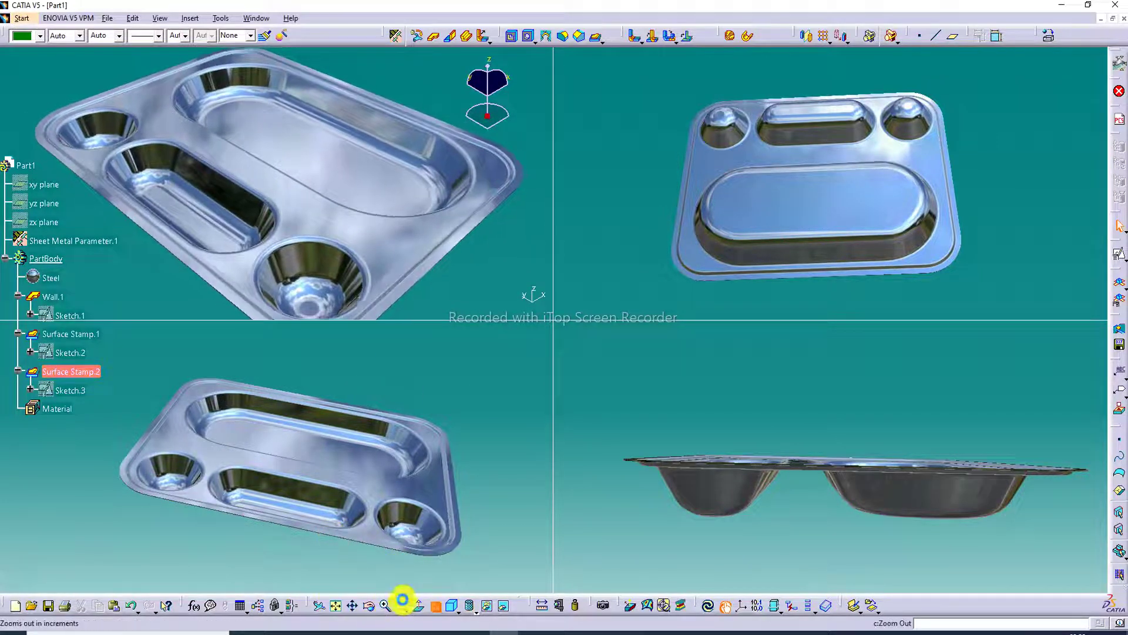